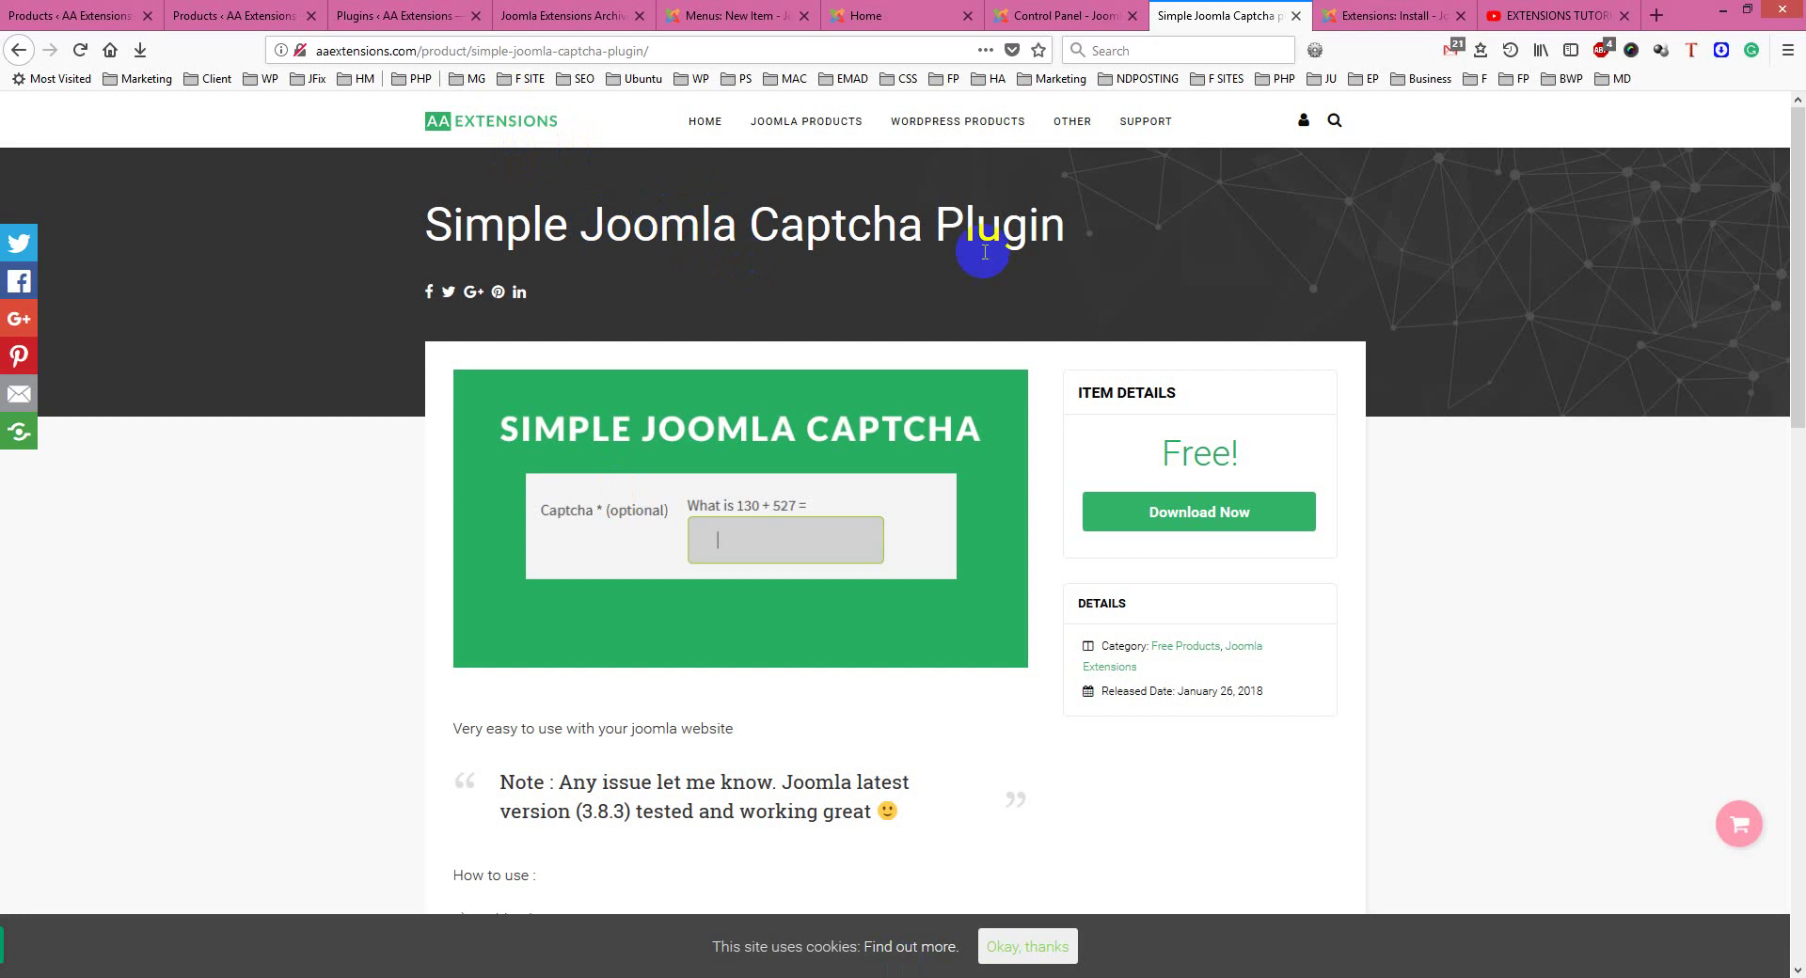
{"action": "left_click_drag", "start_coordinate": [1042, 235], "coordinate": [855, 225]}
{"action": "left_click", "coordinate": [322, 193]}
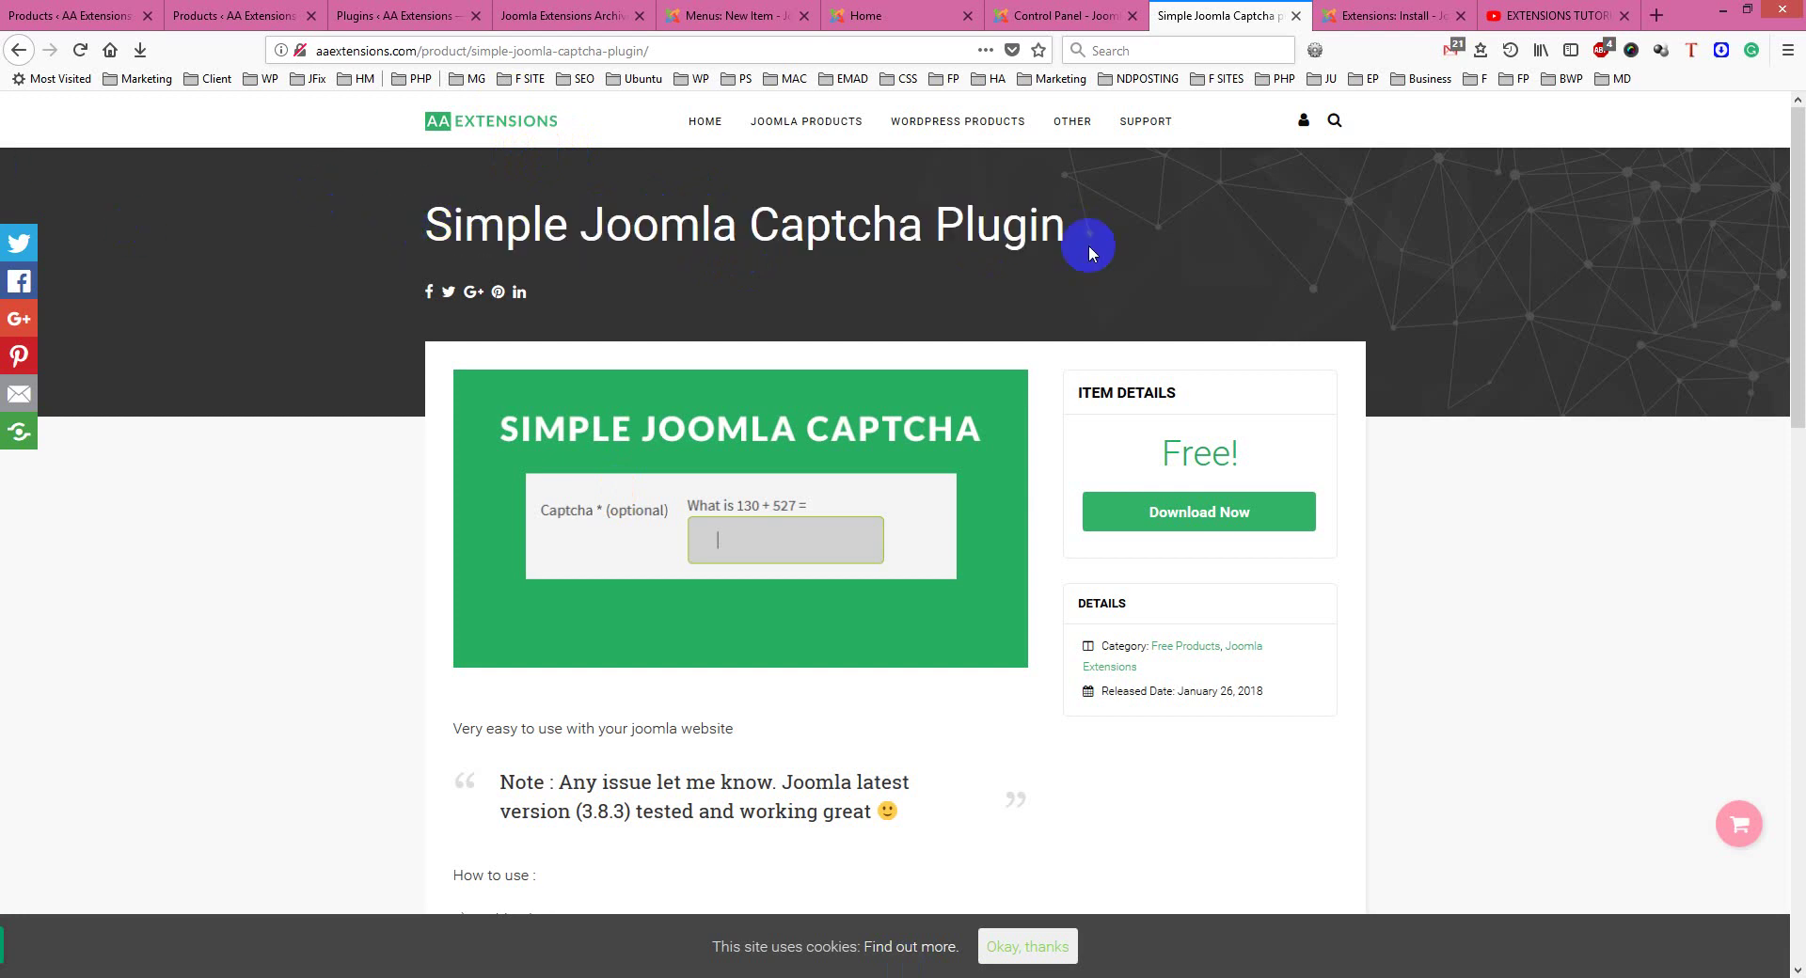
{"action": "left_click_drag", "start_coordinate": [1110, 434], "coordinate": [1166, 454]}
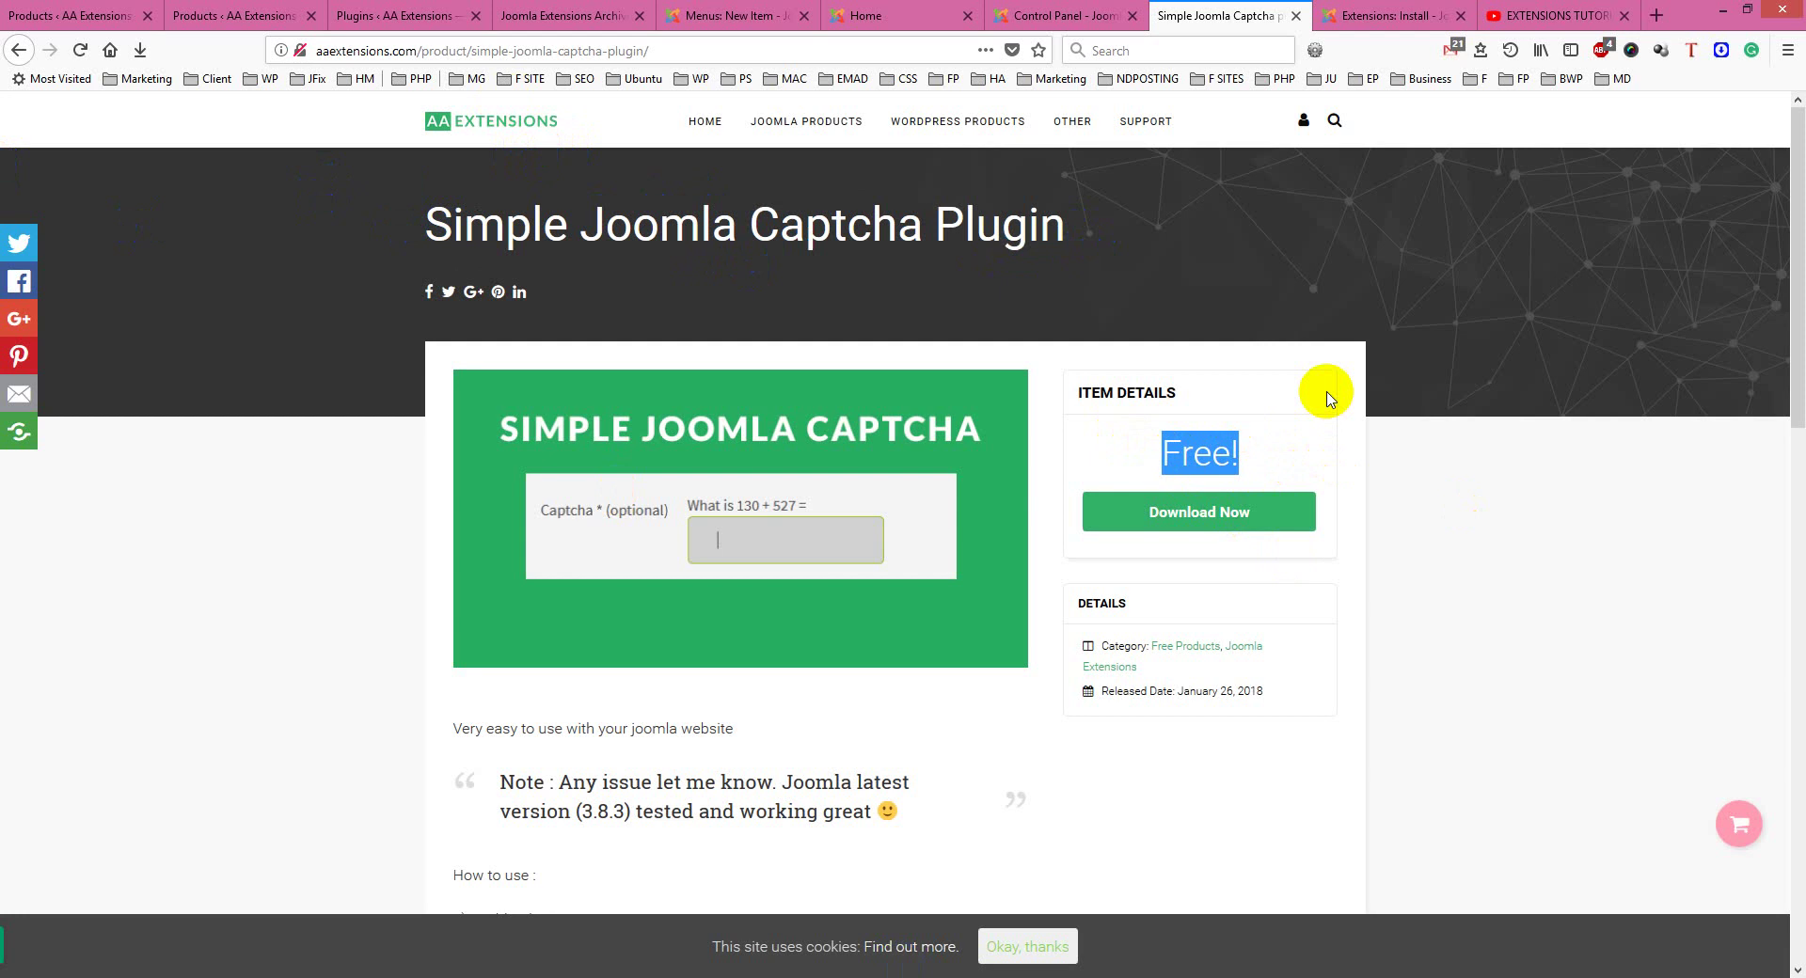
{"action": "left_click", "coordinate": [1249, 431]}
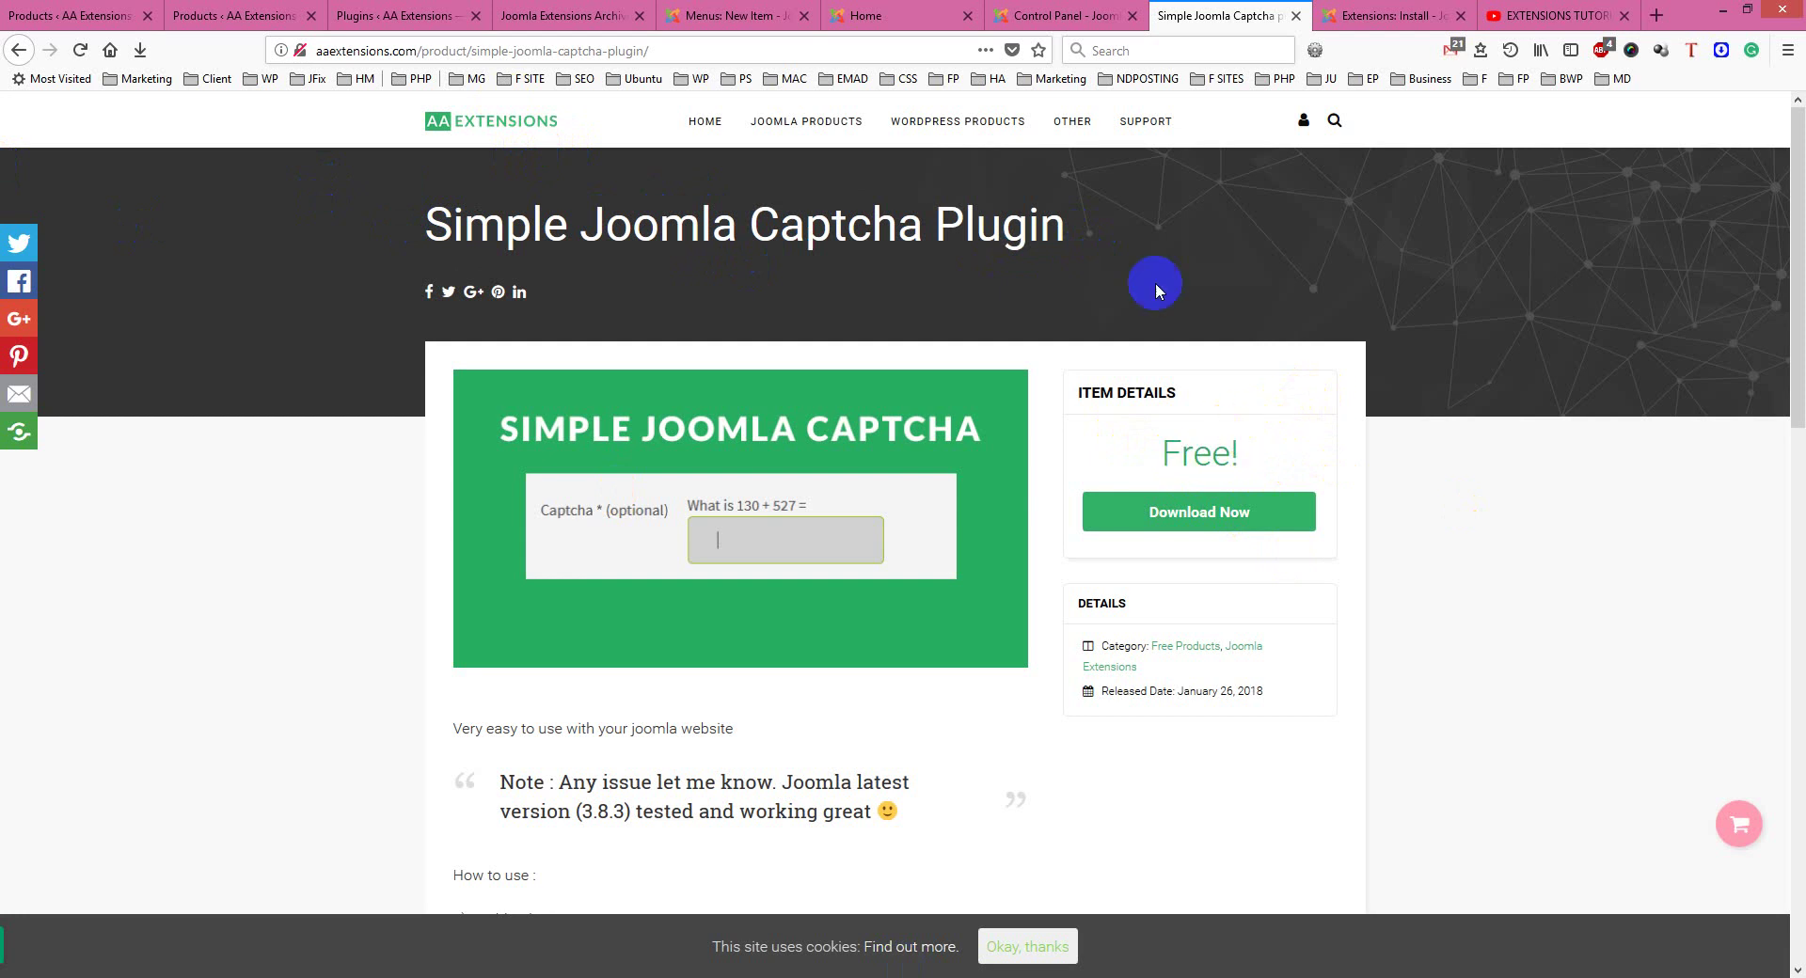
- Upload the plg_captcha_simplecaptcha.zip package in the Joomla administrator to install the captcha plugin
{"action": "left_click", "coordinate": [1357, 10]}
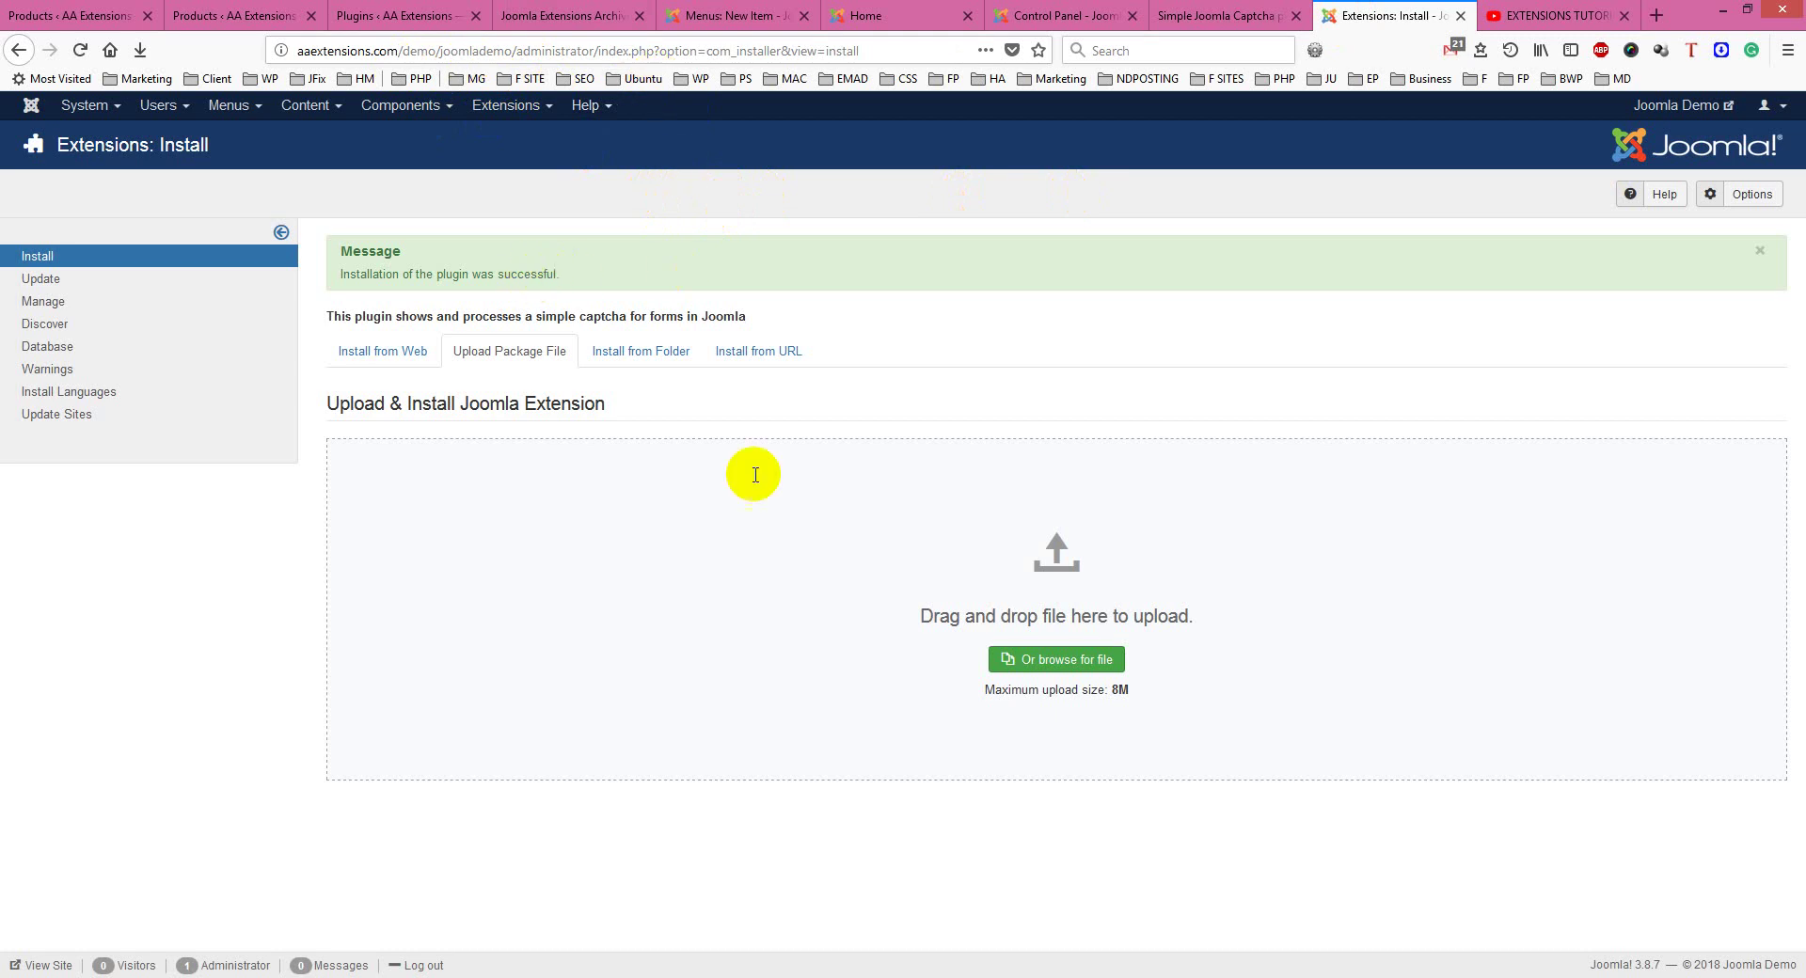
{"action": "left_click", "coordinate": [1033, 658]}
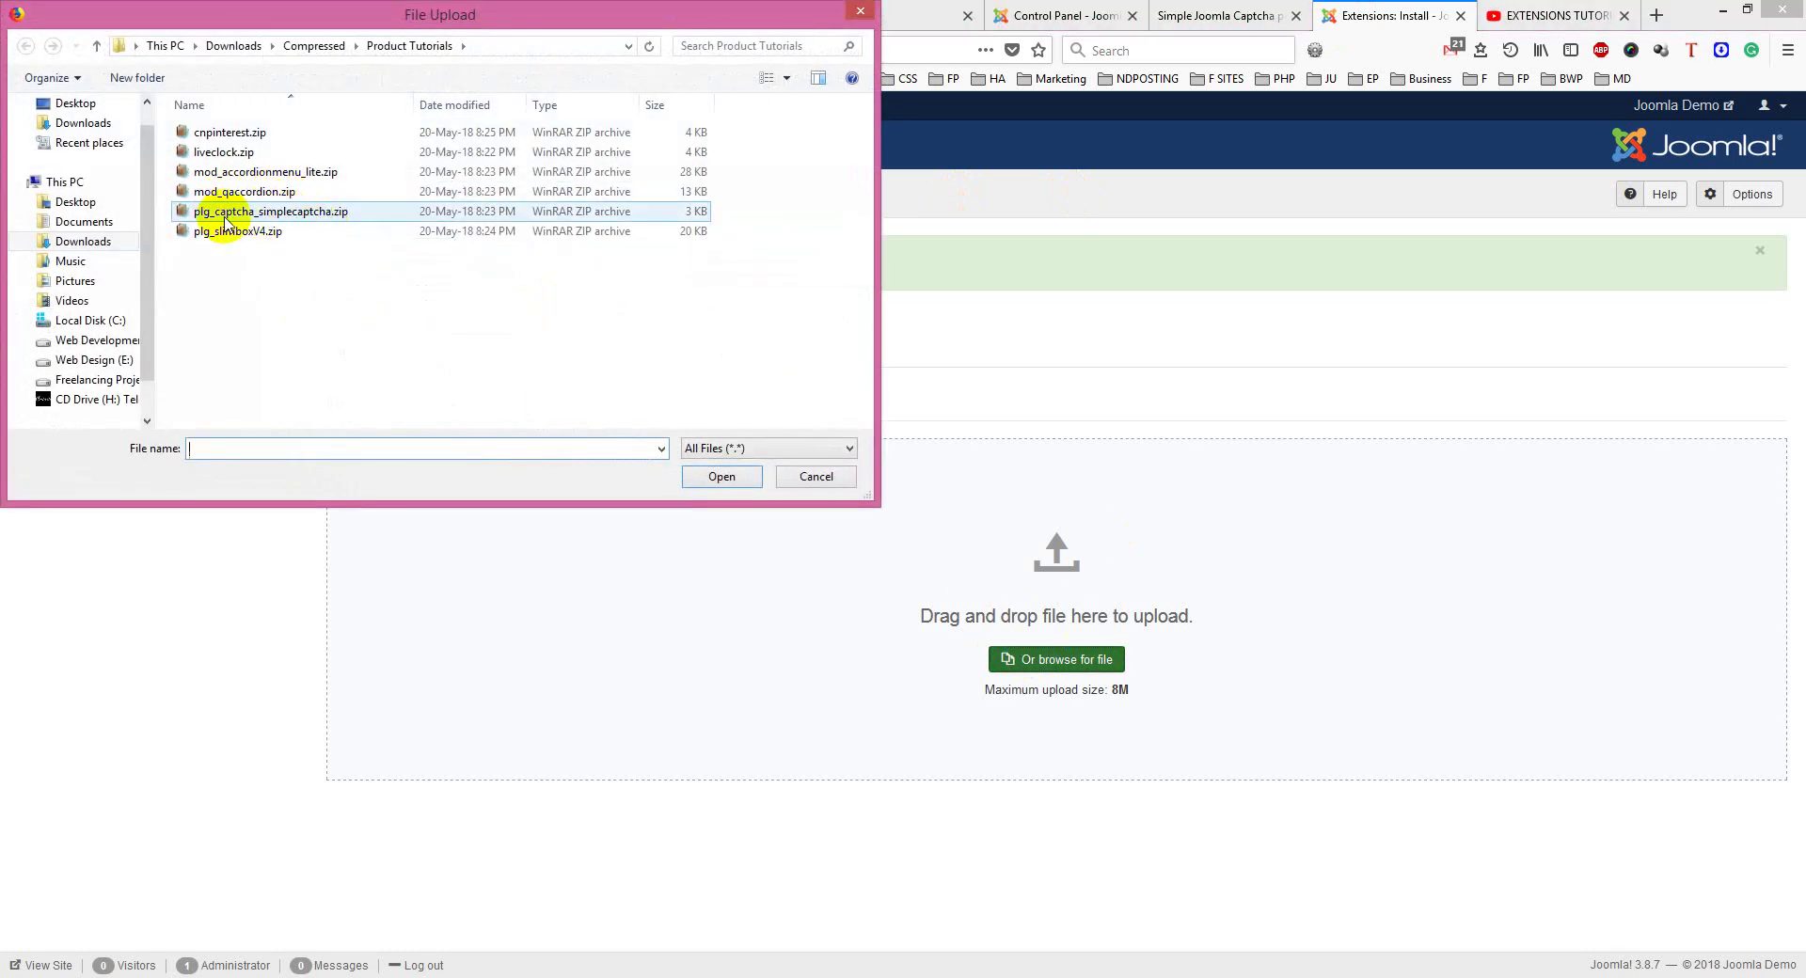
{"action": "left_click", "coordinate": [221, 216]}
{"action": "double_click", "coordinate": [236, 221]}
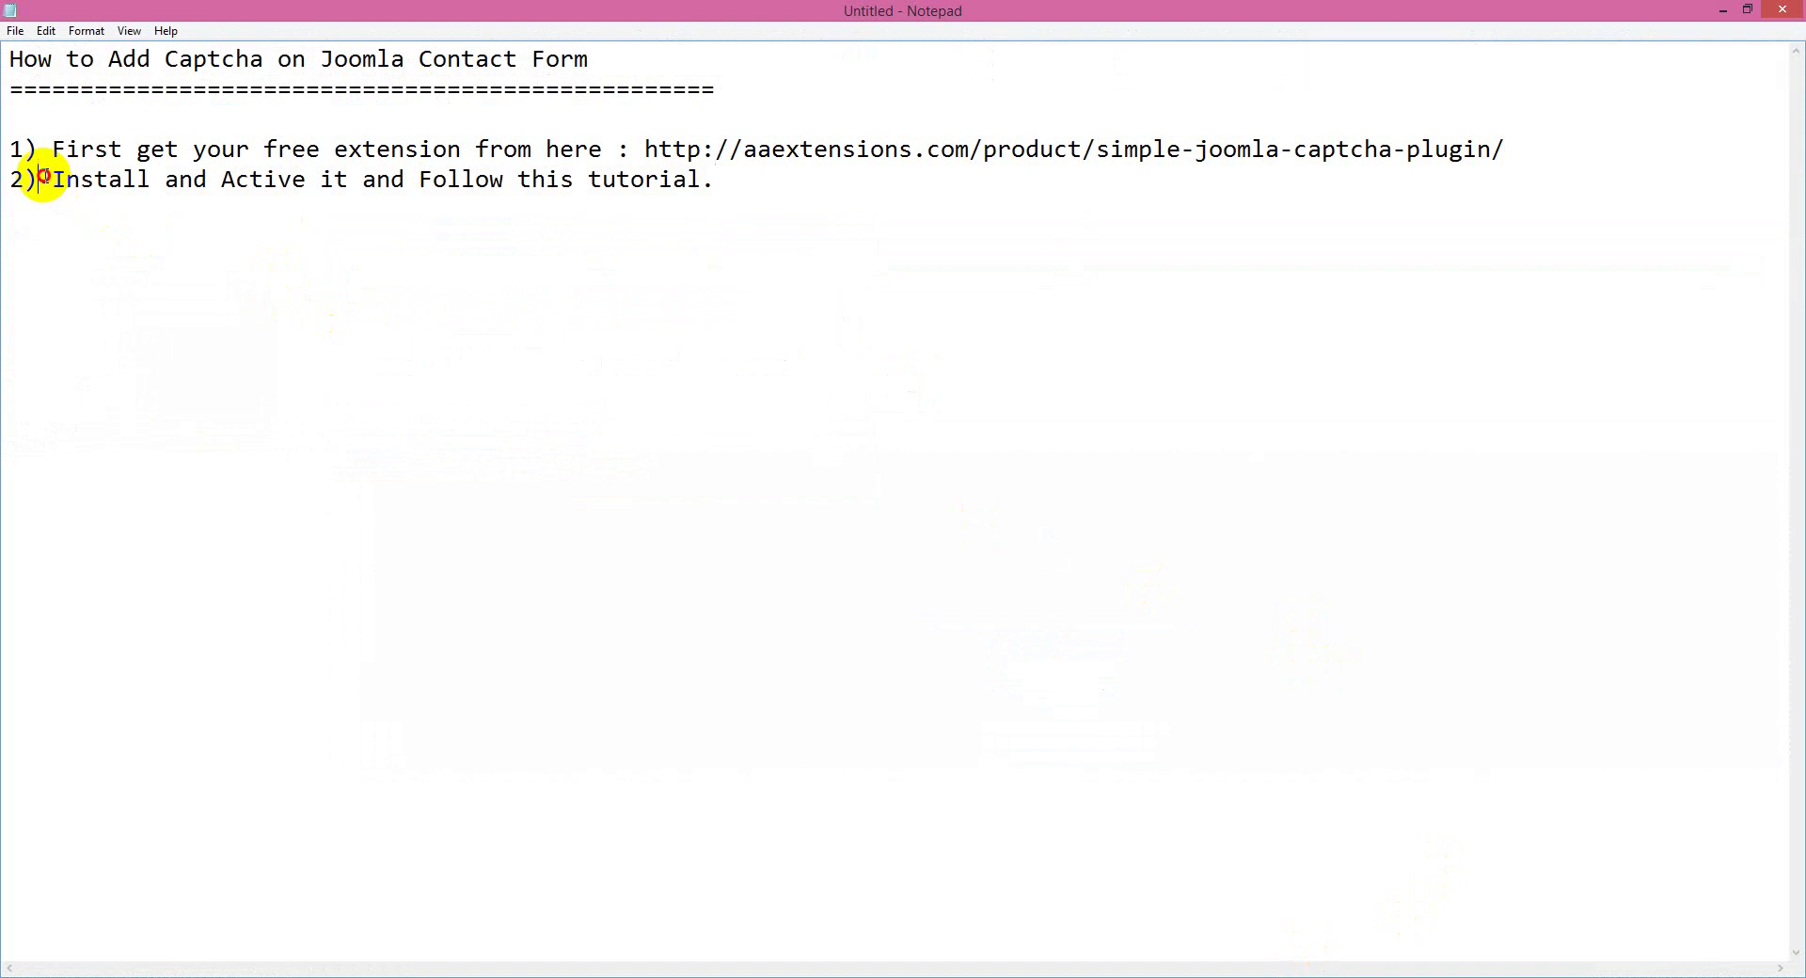
{"action": "left_click_drag", "start_coordinate": [43, 176], "coordinate": [715, 179]}
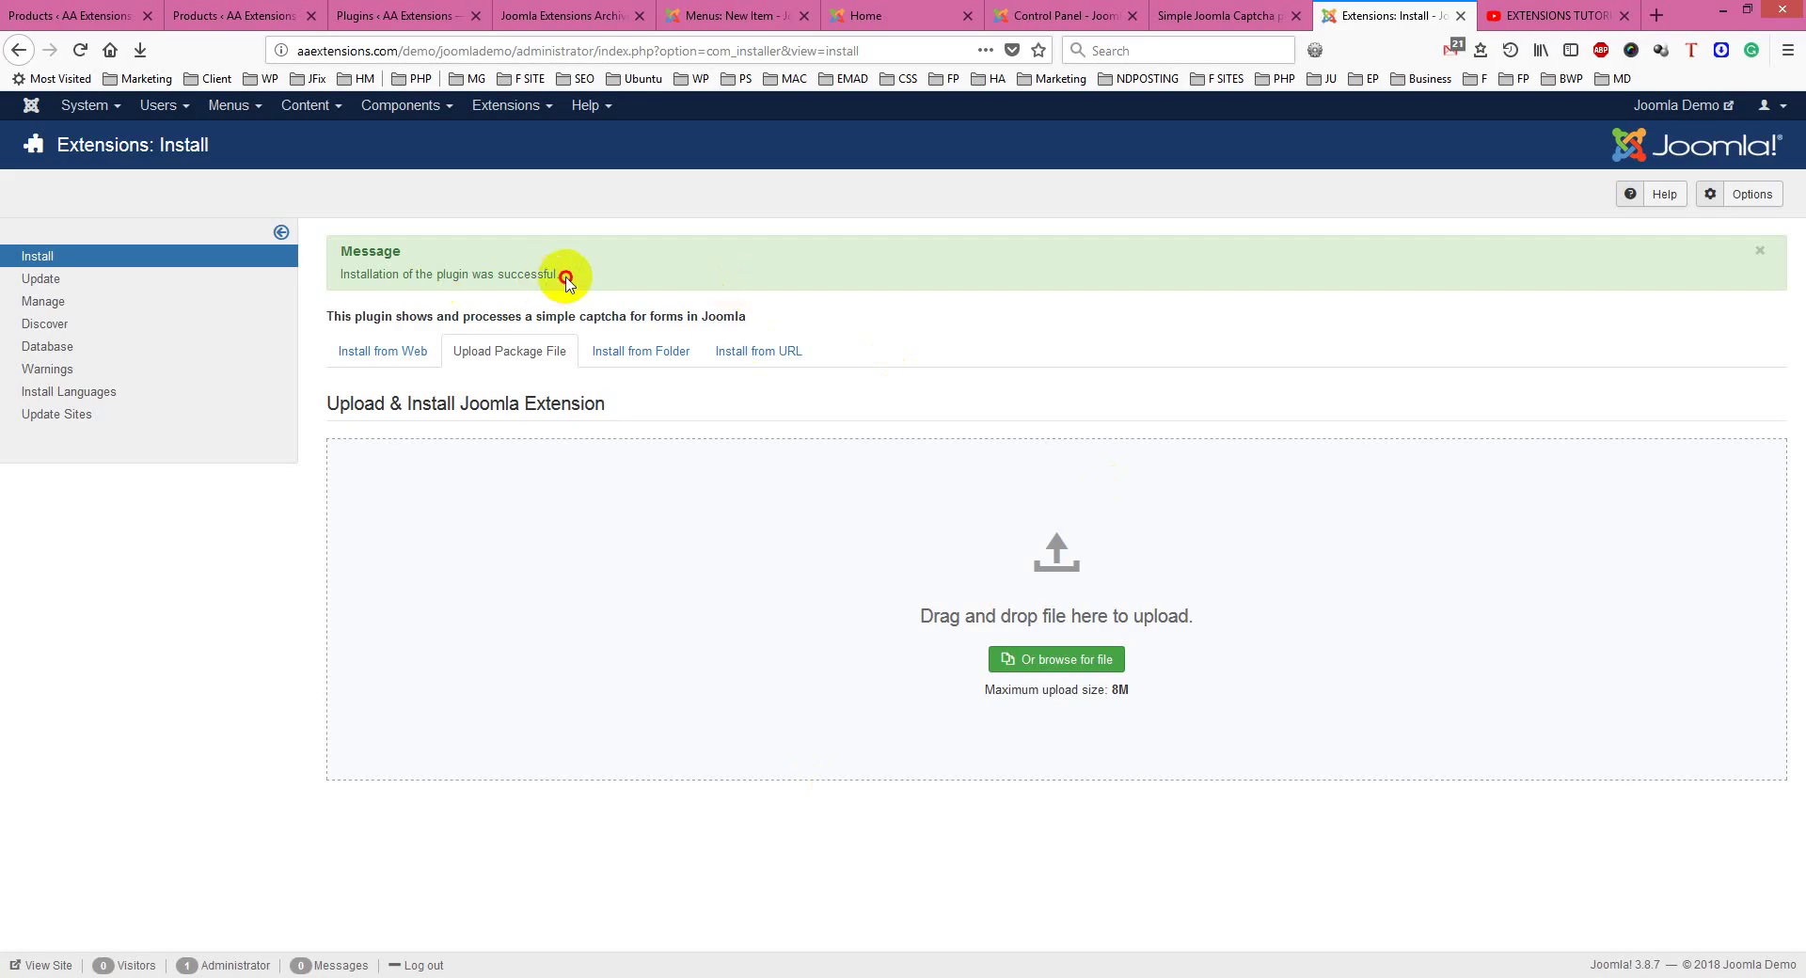
{"action": "left_click_drag", "start_coordinate": [562, 276], "coordinate": [337, 278]}
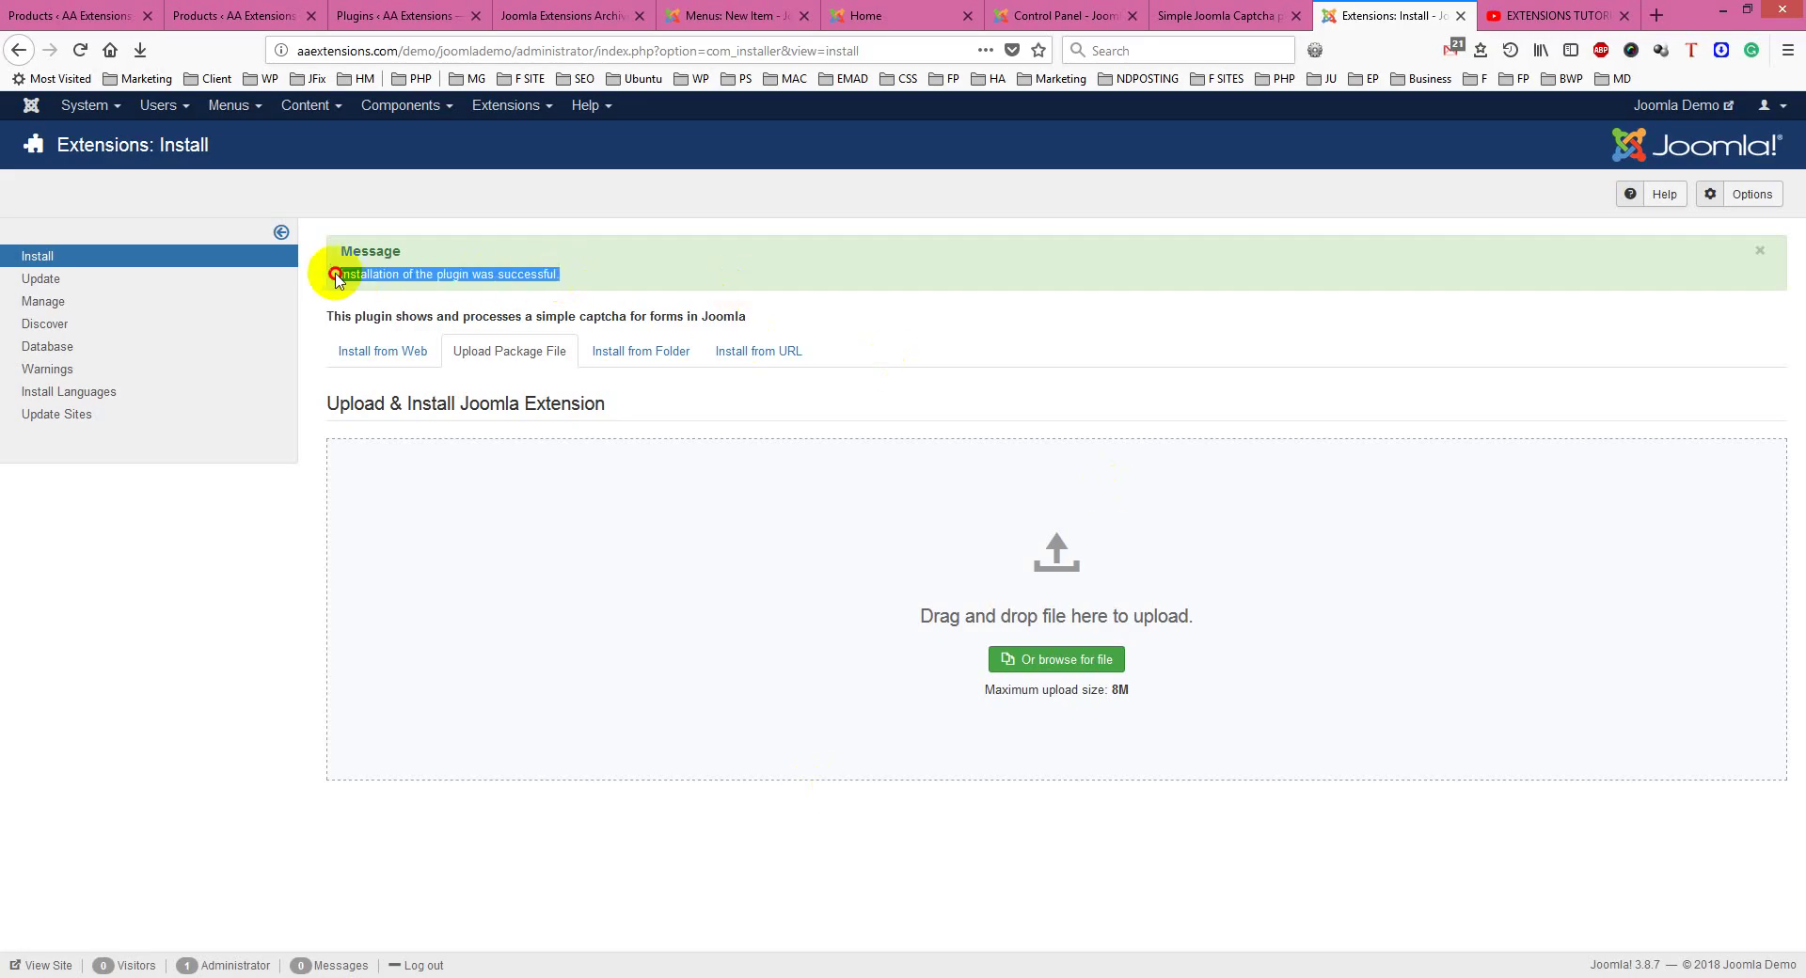
{"action": "left_click", "coordinate": [346, 273]}
{"action": "left_click", "coordinate": [506, 105]}
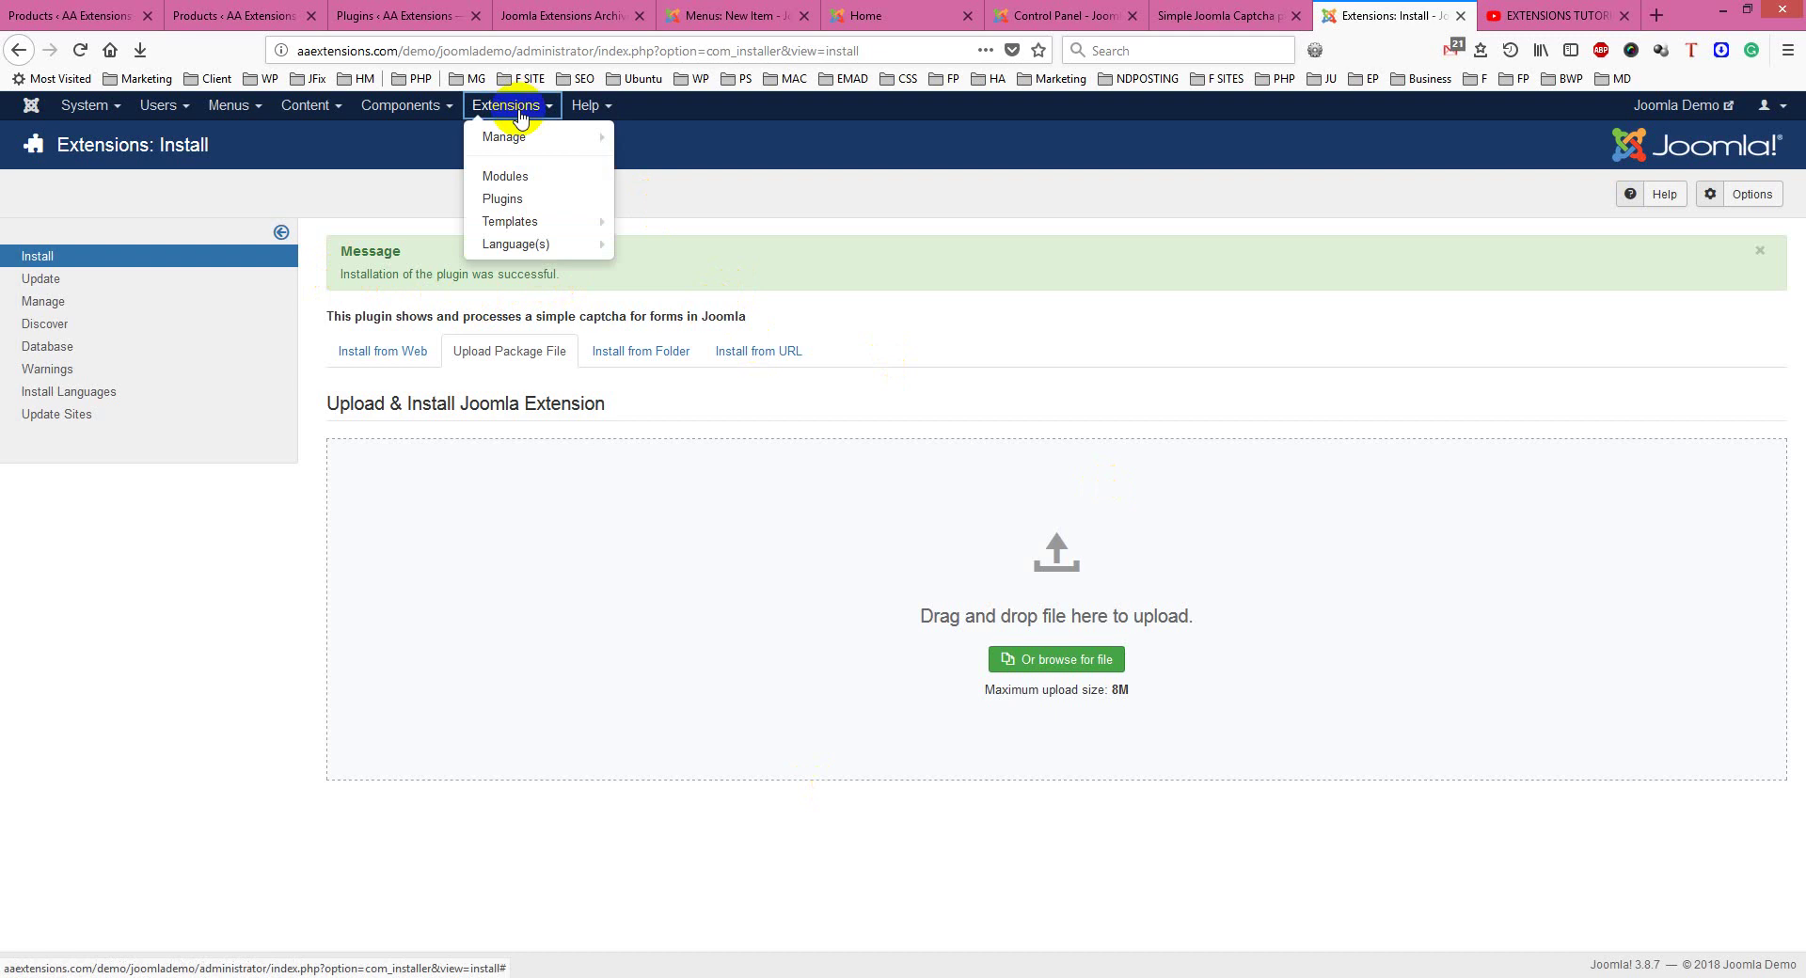
{"action": "left_click", "coordinate": [403, 260]}
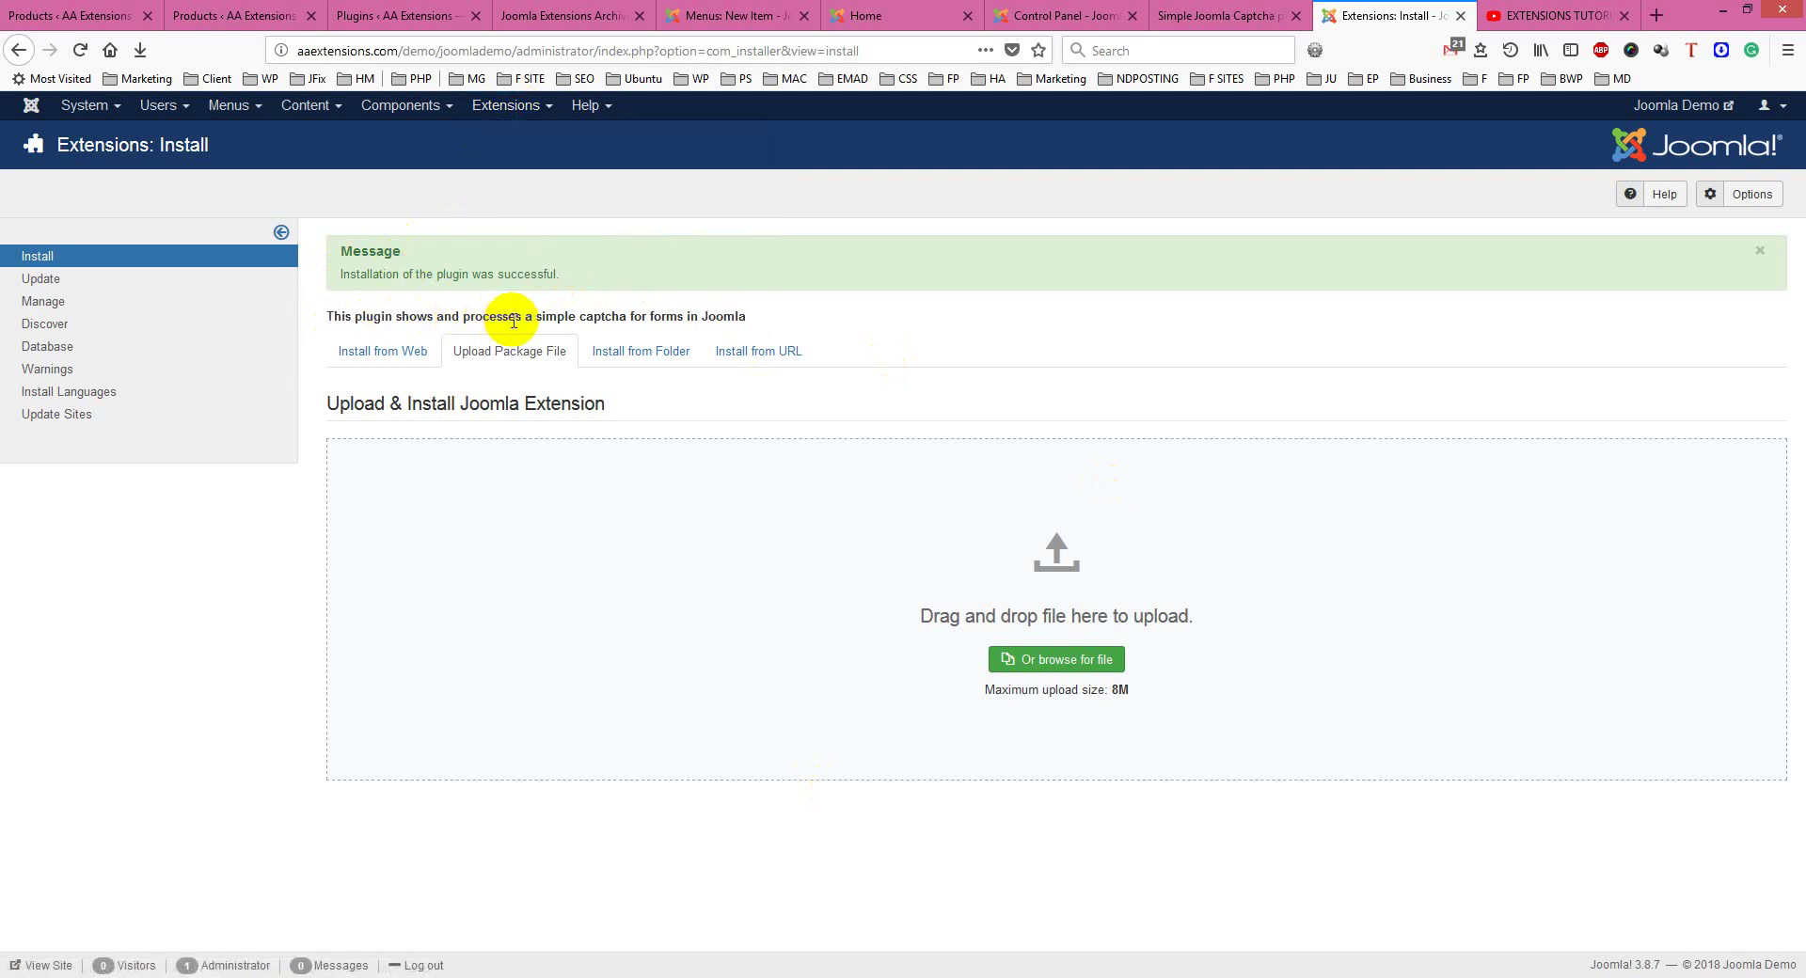
- Filter the Joomla plugins list by "captcha" and enable the Captcha - Simple plugin
{"action": "left_click", "coordinate": [506, 111]}
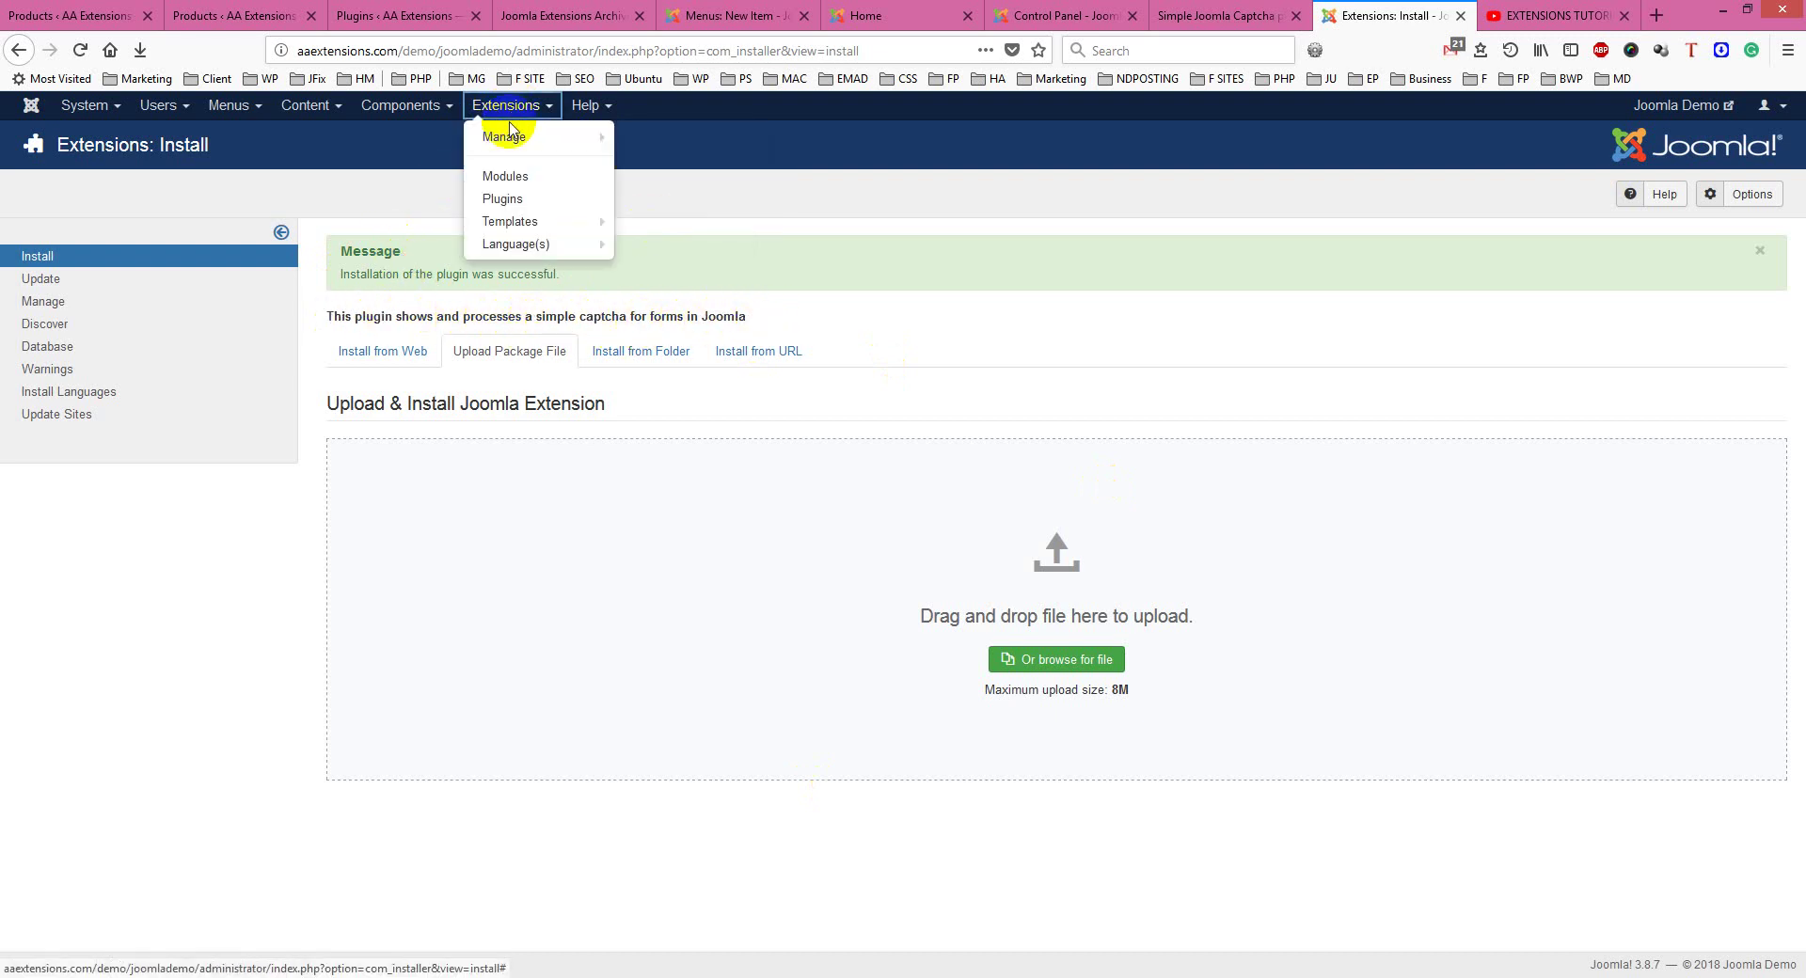
{"action": "left_click", "coordinate": [495, 200]}
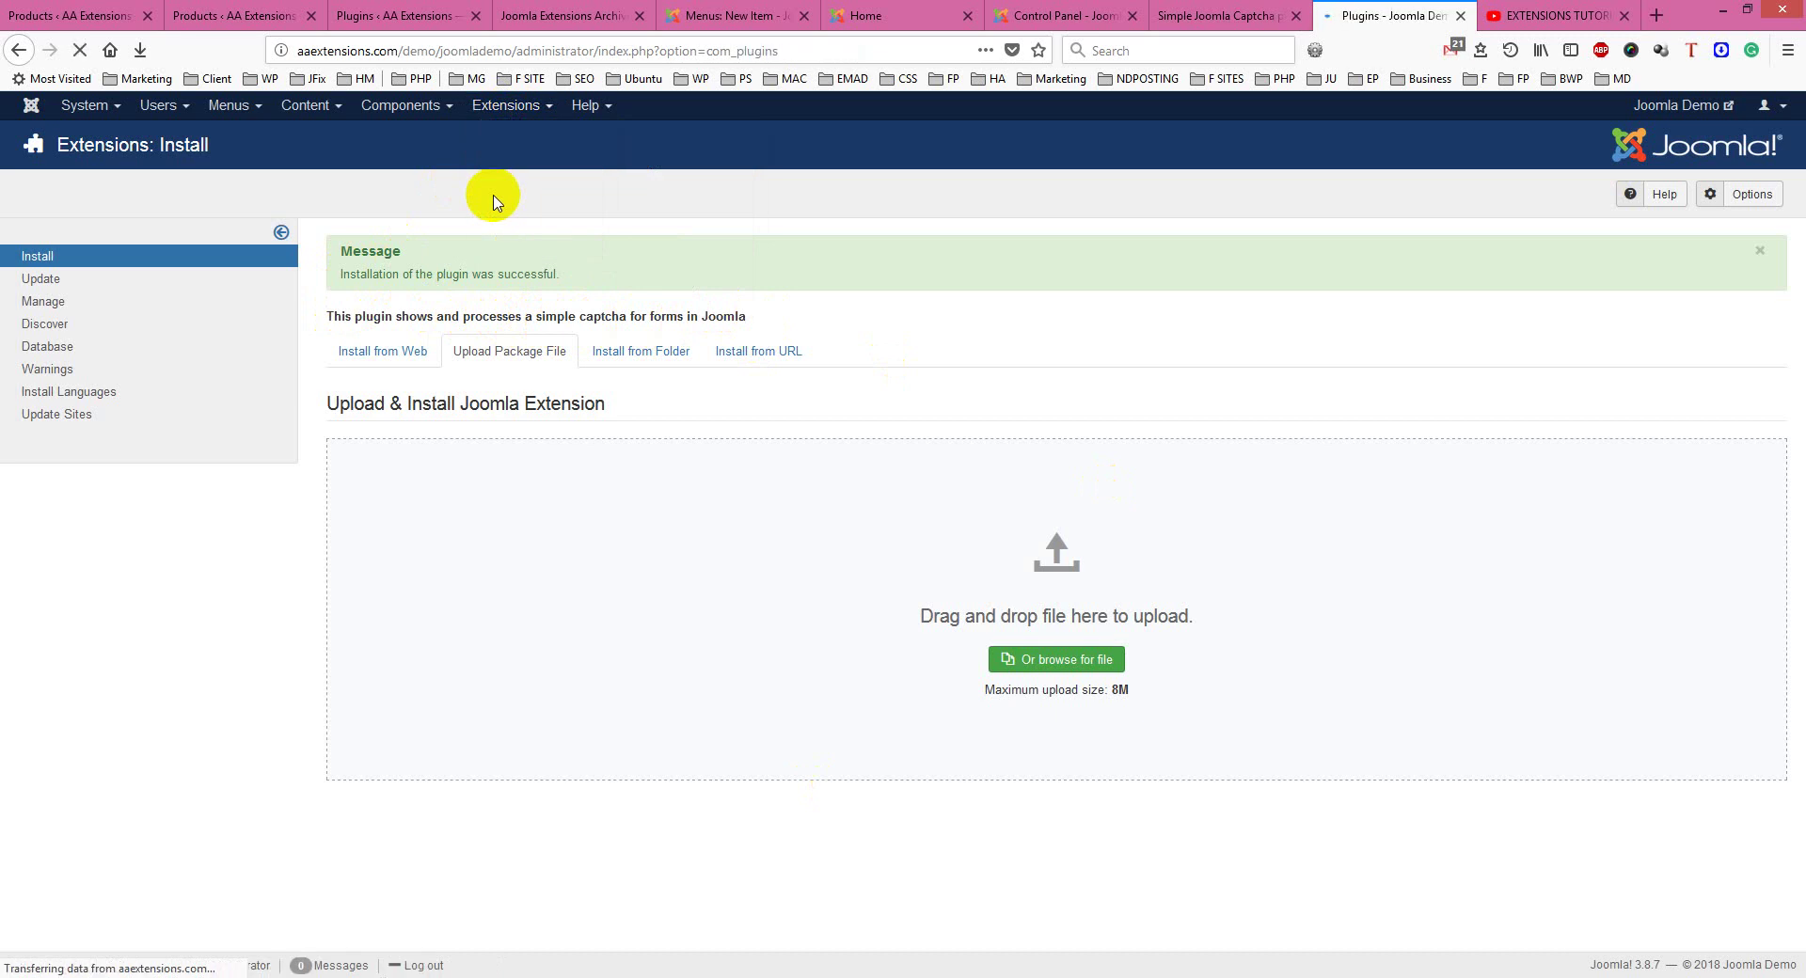
{"action": "left_click", "coordinate": [103, 251]}
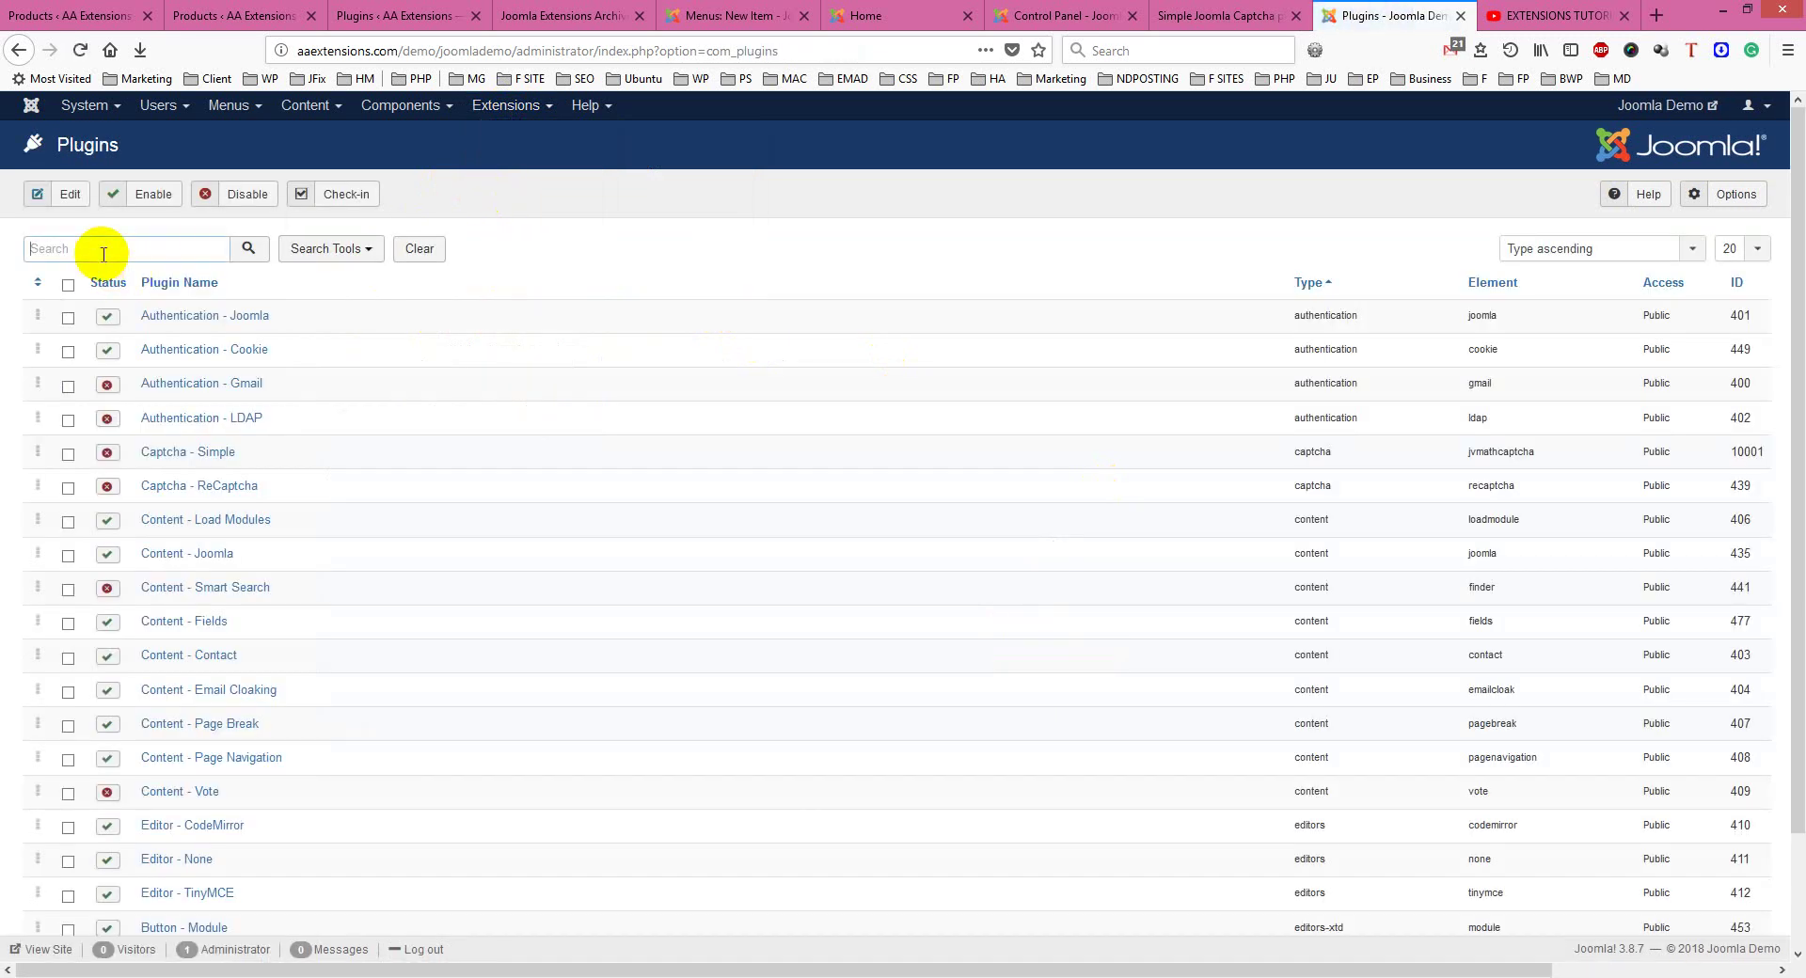
{"action": "type", "text": "ca"}
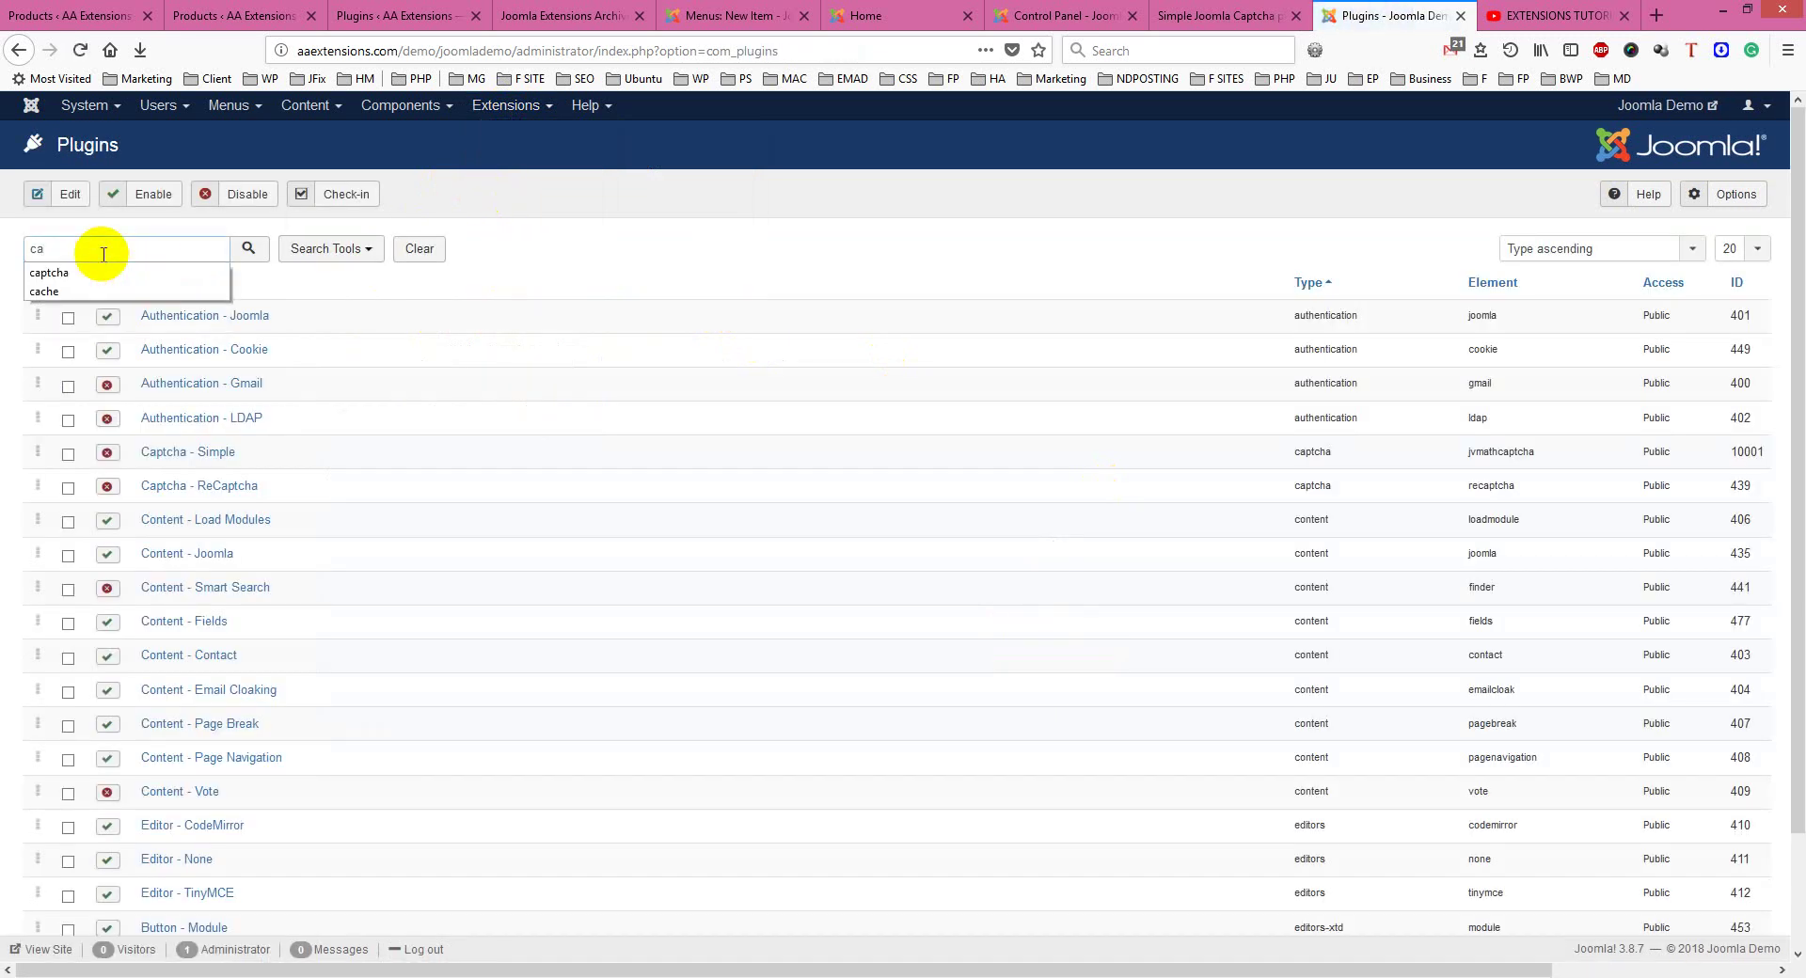
{"action": "left_click", "coordinate": [89, 272]}
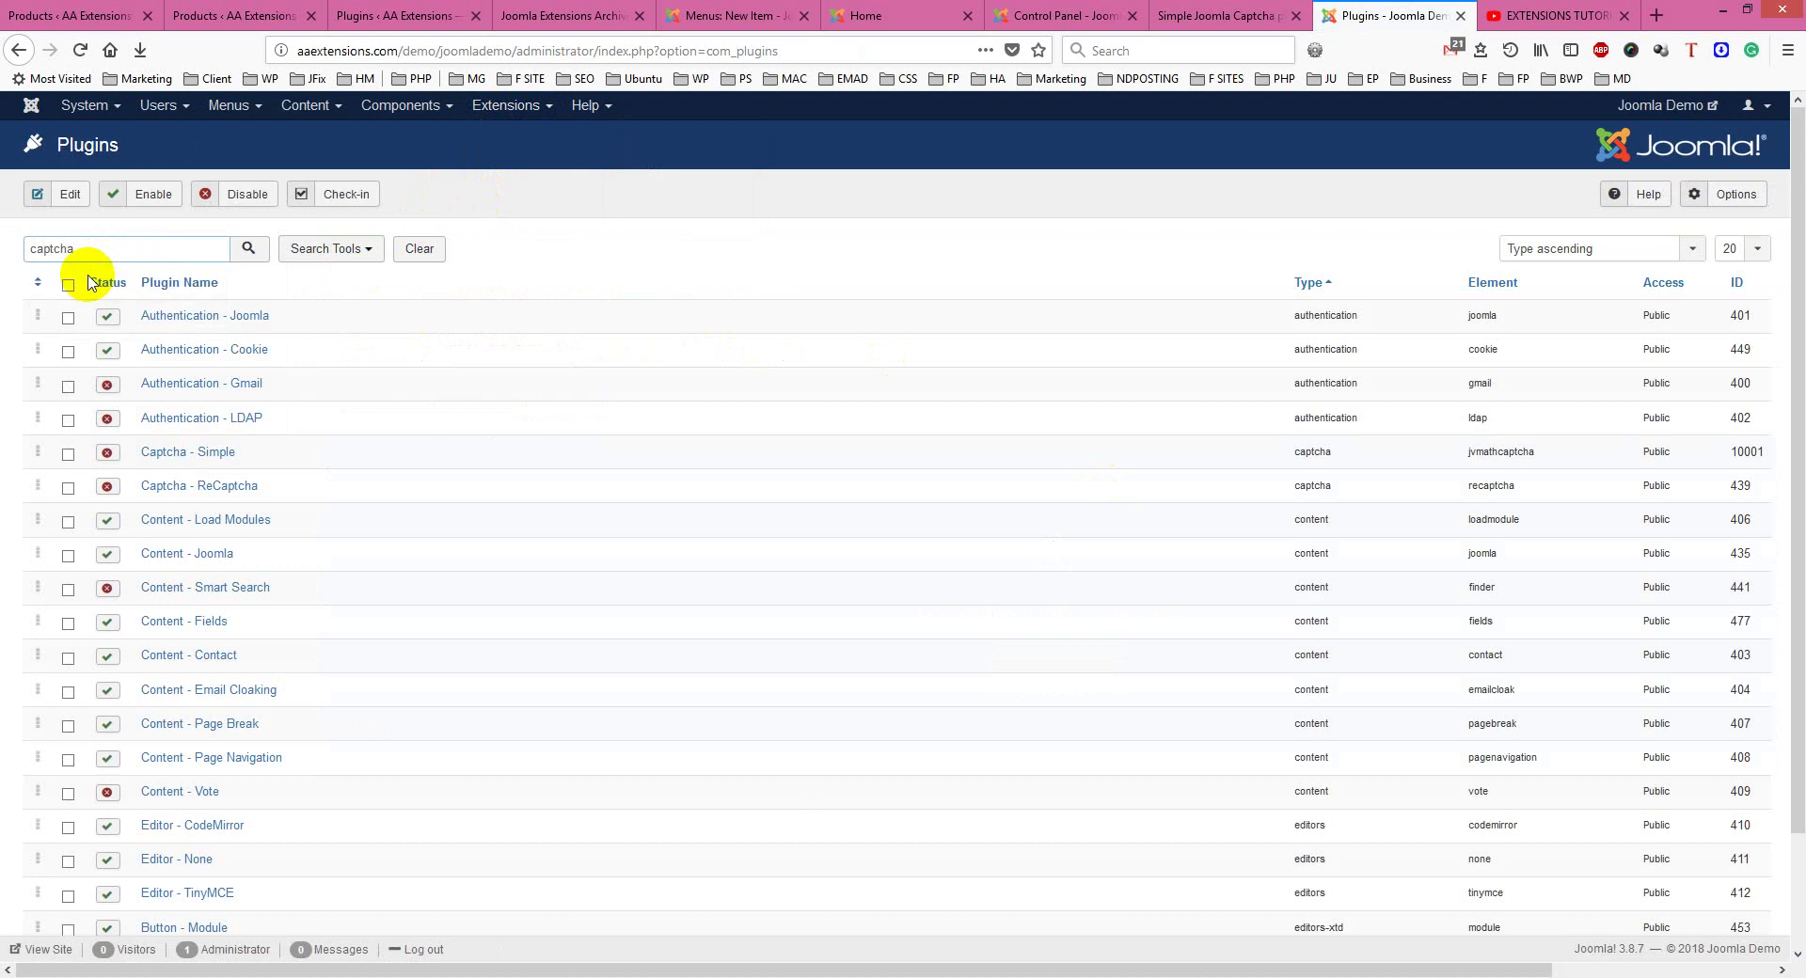
{"action": "left_click", "coordinate": [249, 248]}
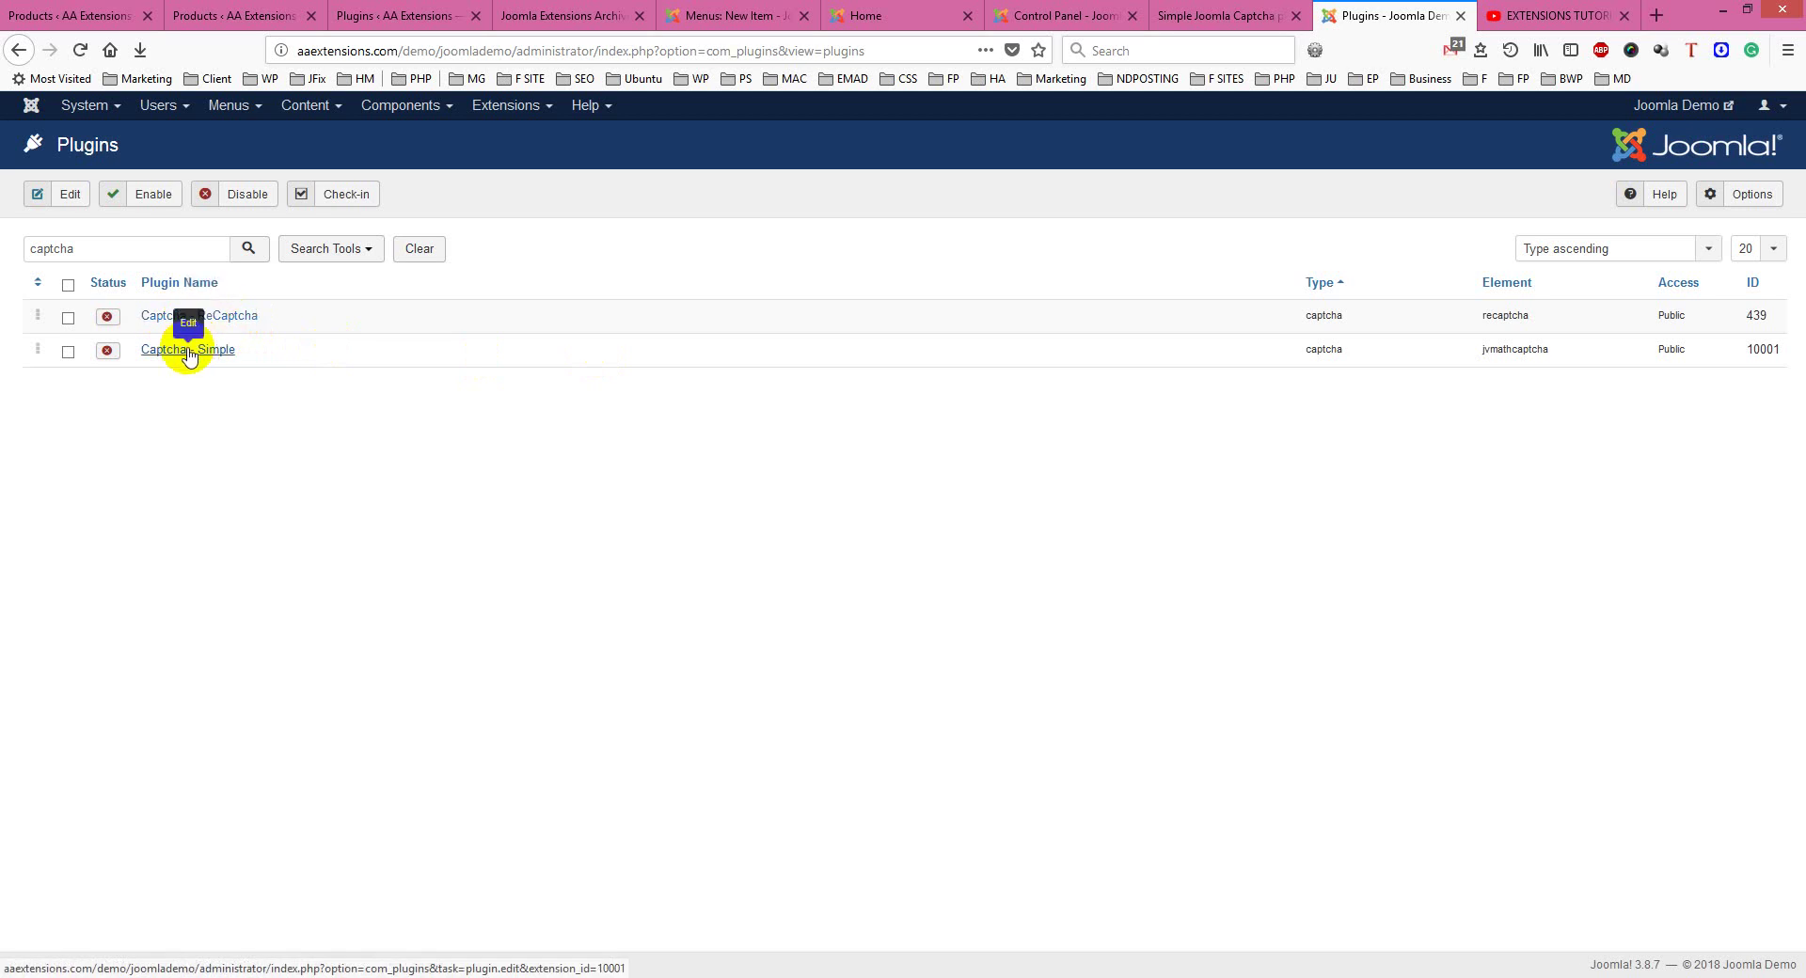
{"action": "left_click", "coordinate": [106, 351]}
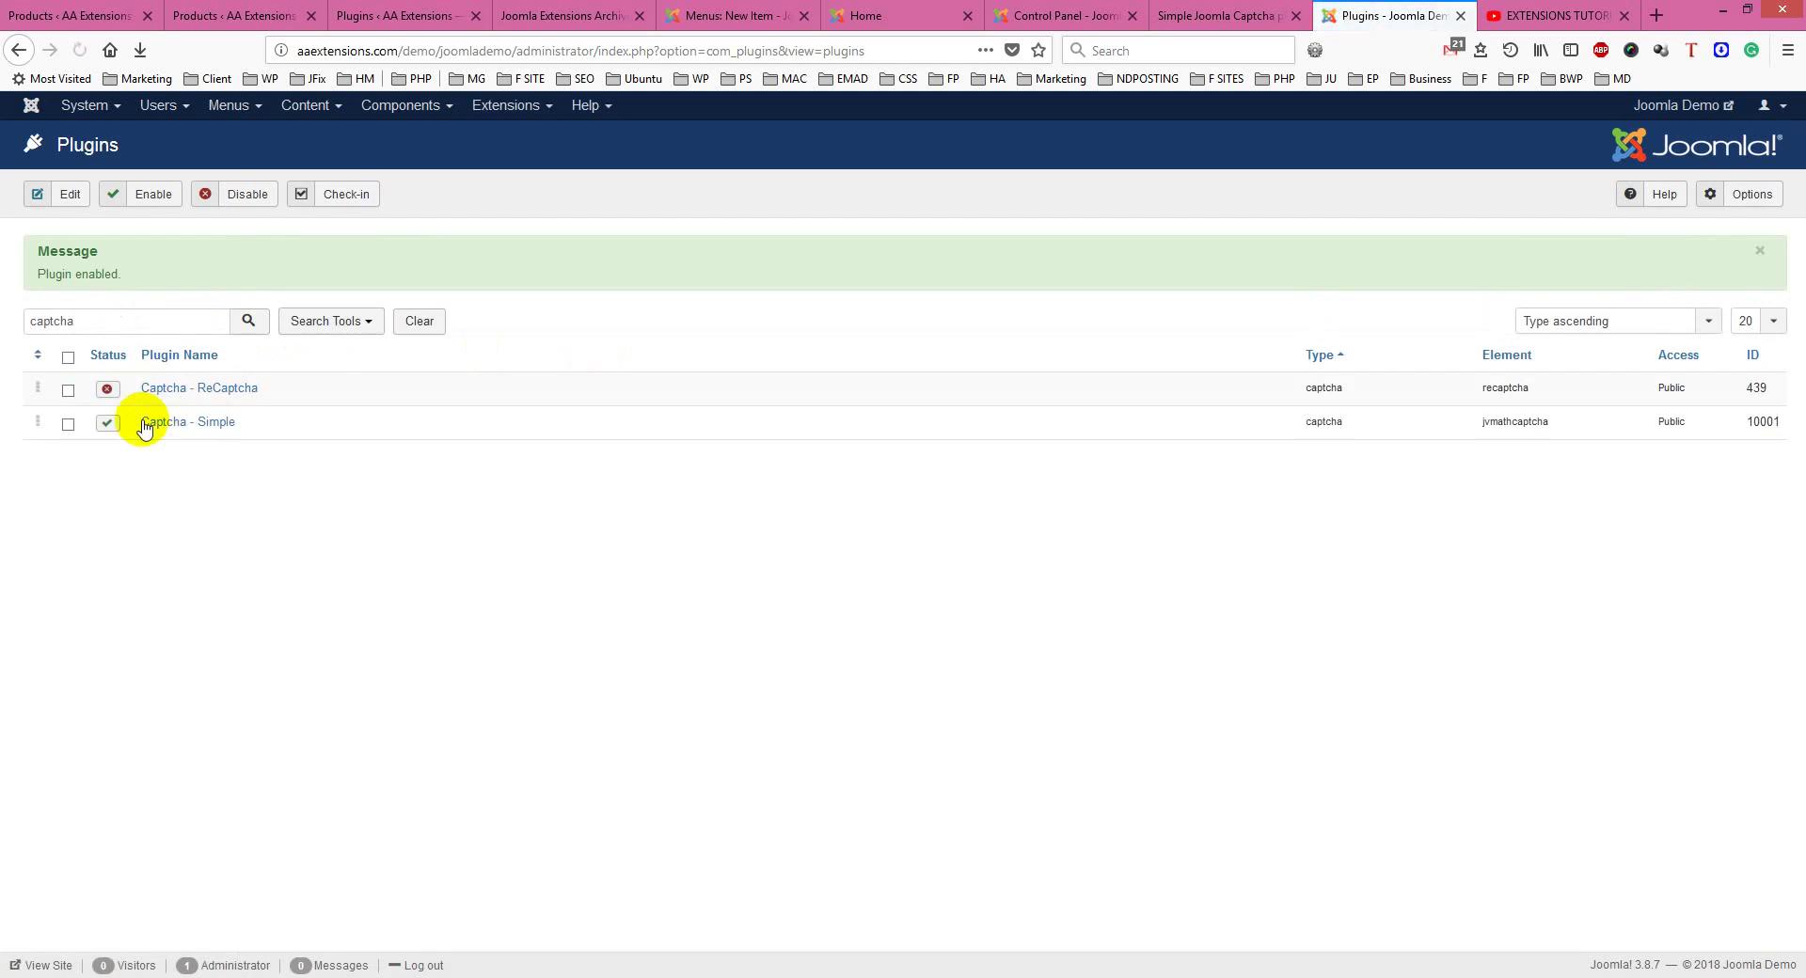
- Look through the Captcha - Simple plugin's mathematical function and complexity settings, keep Addition of numbers and Medium, and save and close it
{"action": "left_click", "coordinate": [167, 426]}
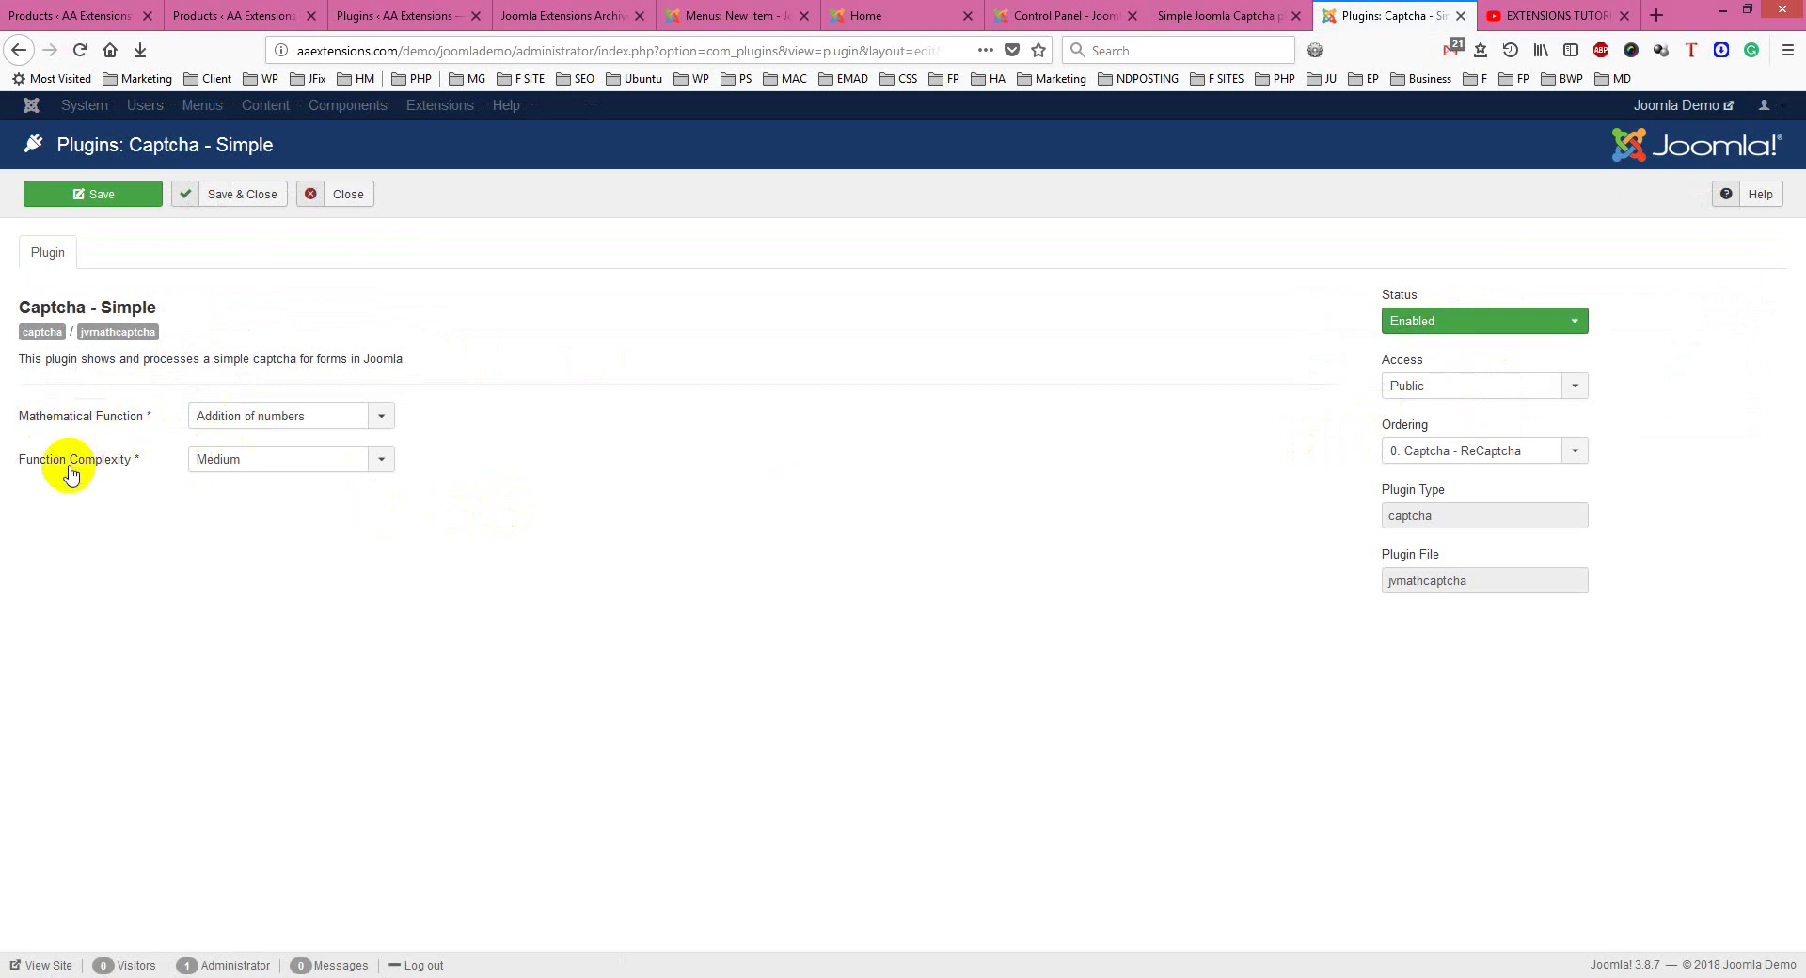
{"action": "left_click", "coordinate": [256, 464]}
{"action": "left_click", "coordinate": [284, 418]}
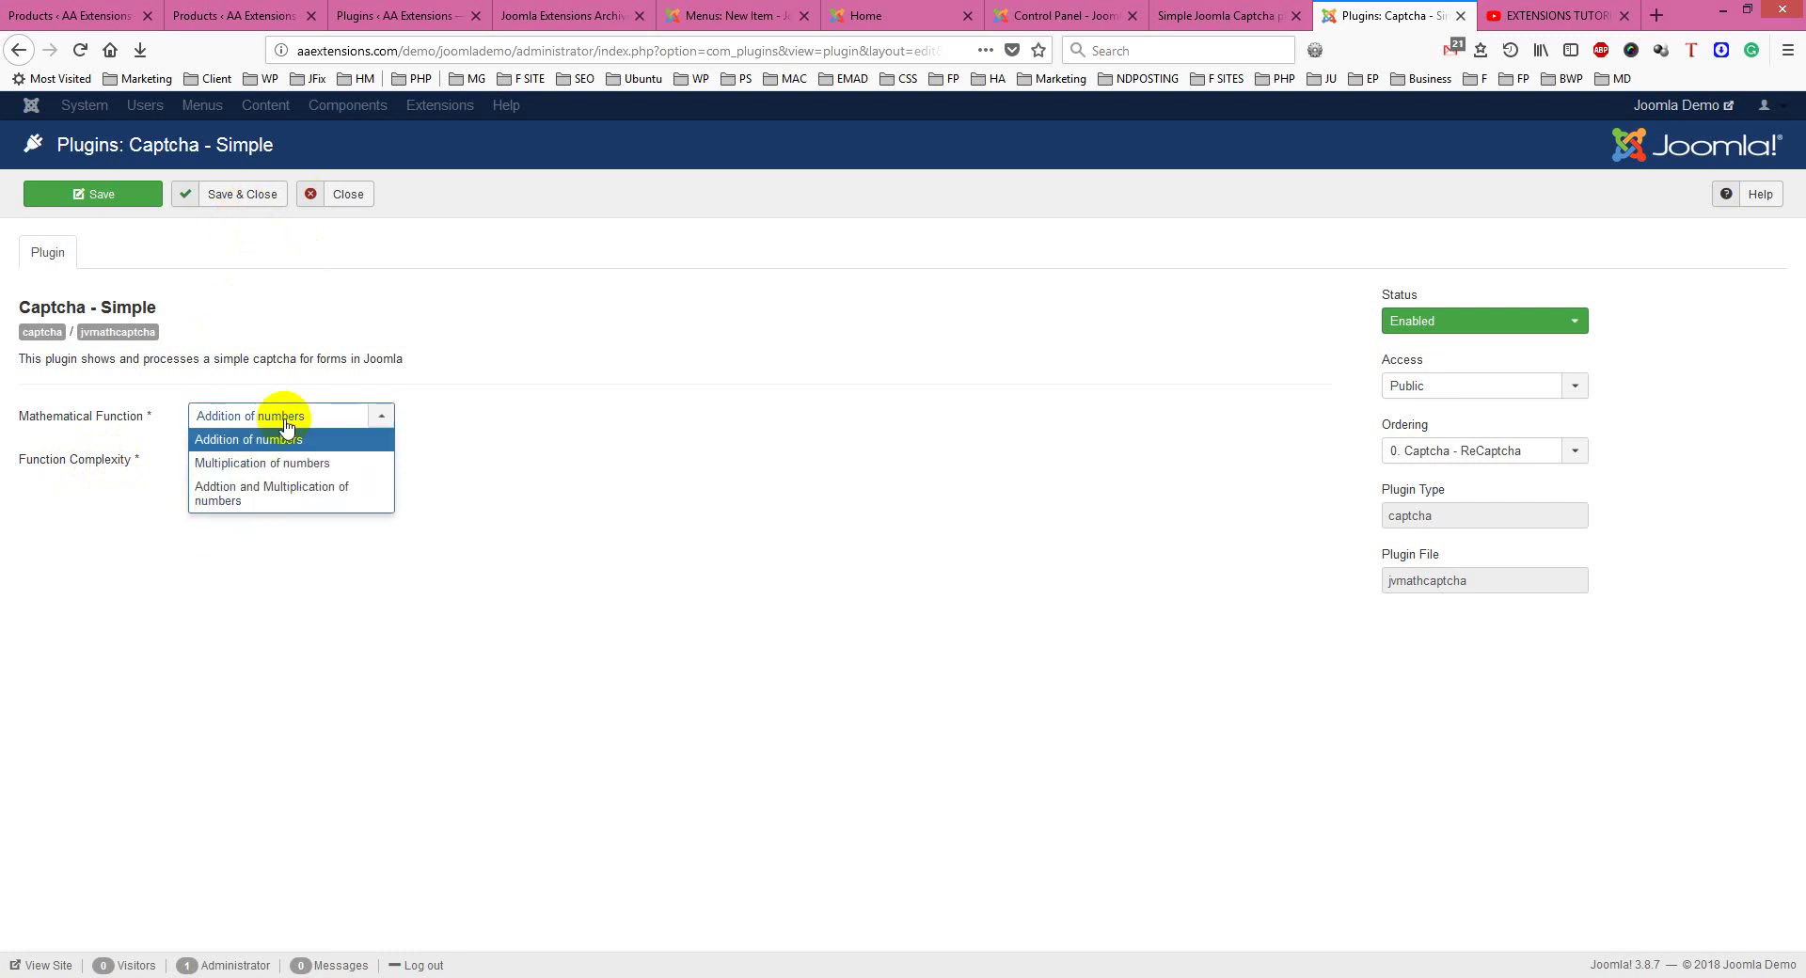
{"action": "left_click", "coordinate": [655, 457]}
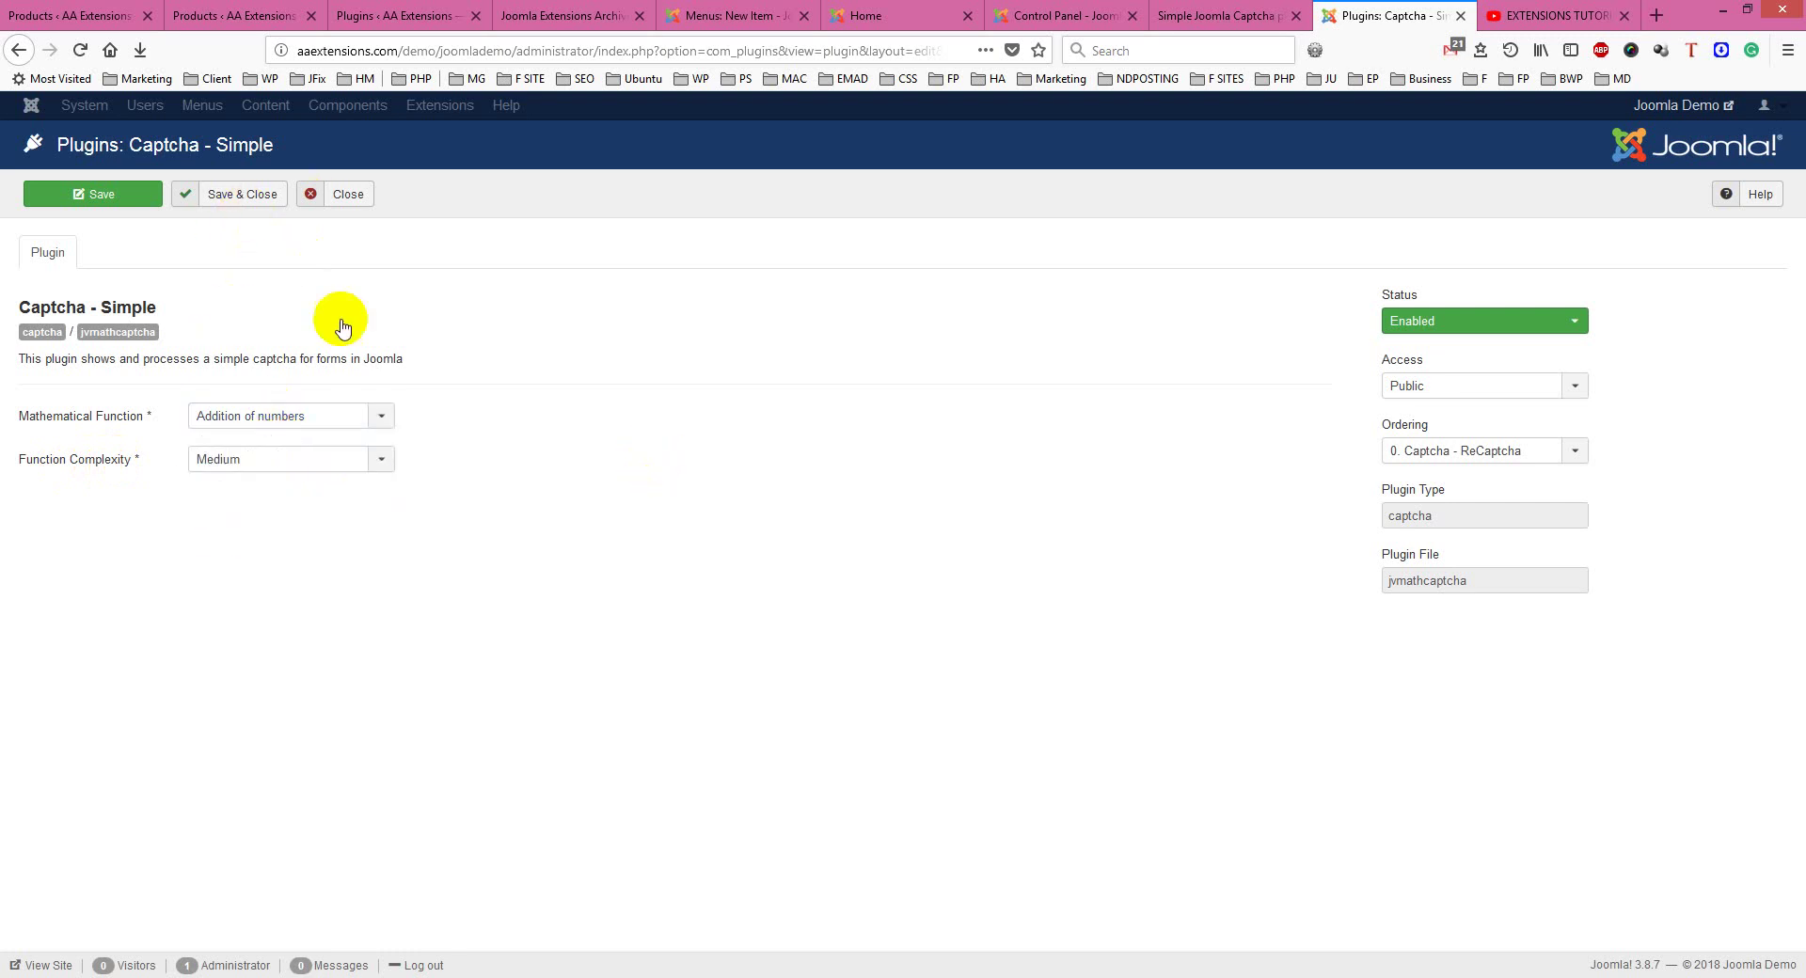
{"action": "left_click", "coordinate": [231, 198]}
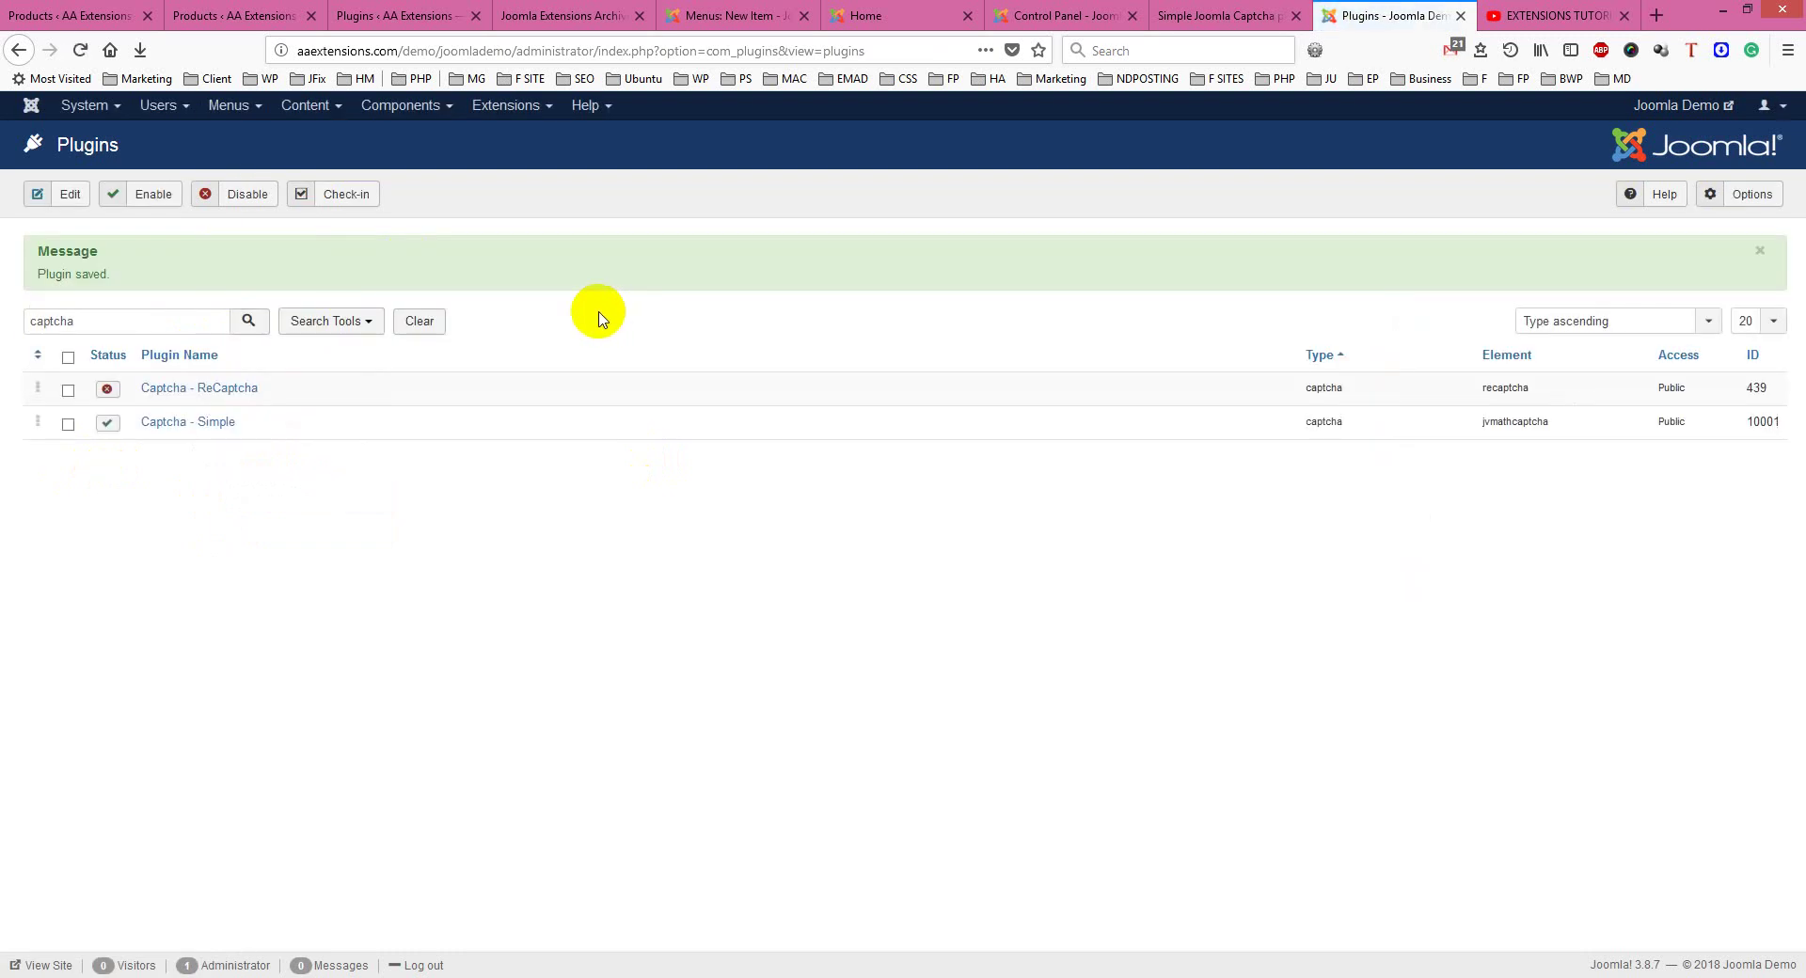
- Set the Default Captcha to Captcha - Simple in Global Configuration, and save and close it
{"action": "left_click", "coordinate": [108, 113]}
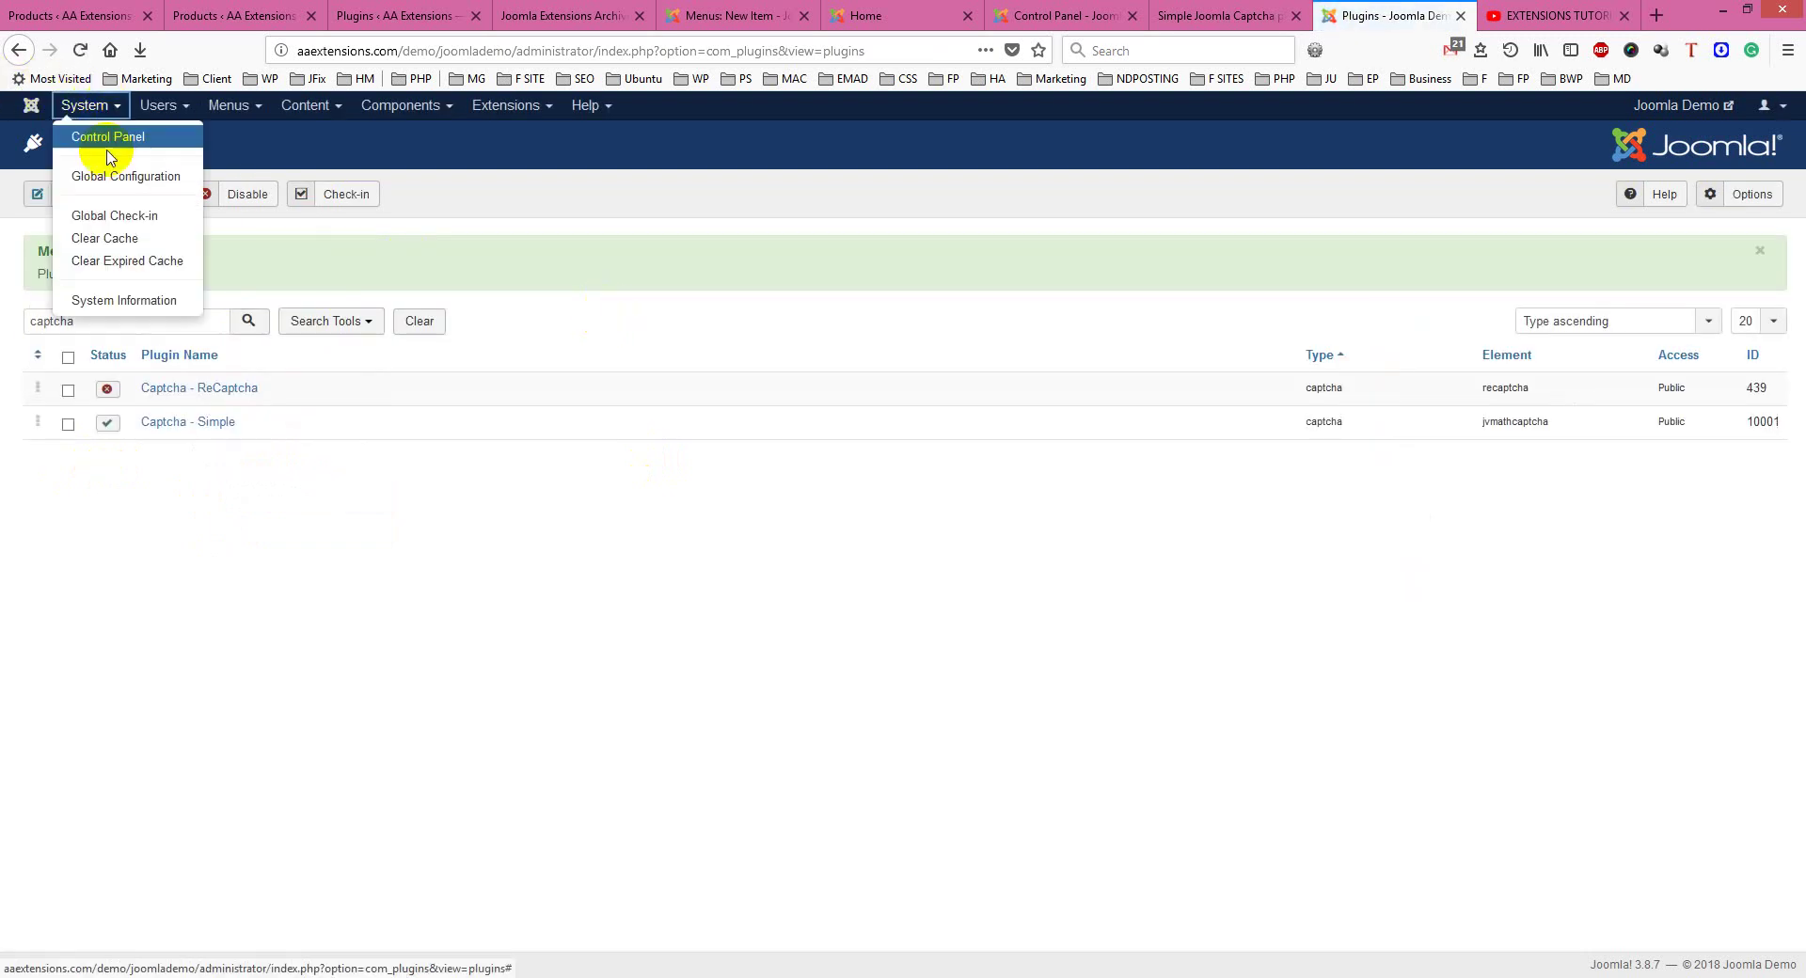
{"action": "left_click", "coordinate": [111, 179]}
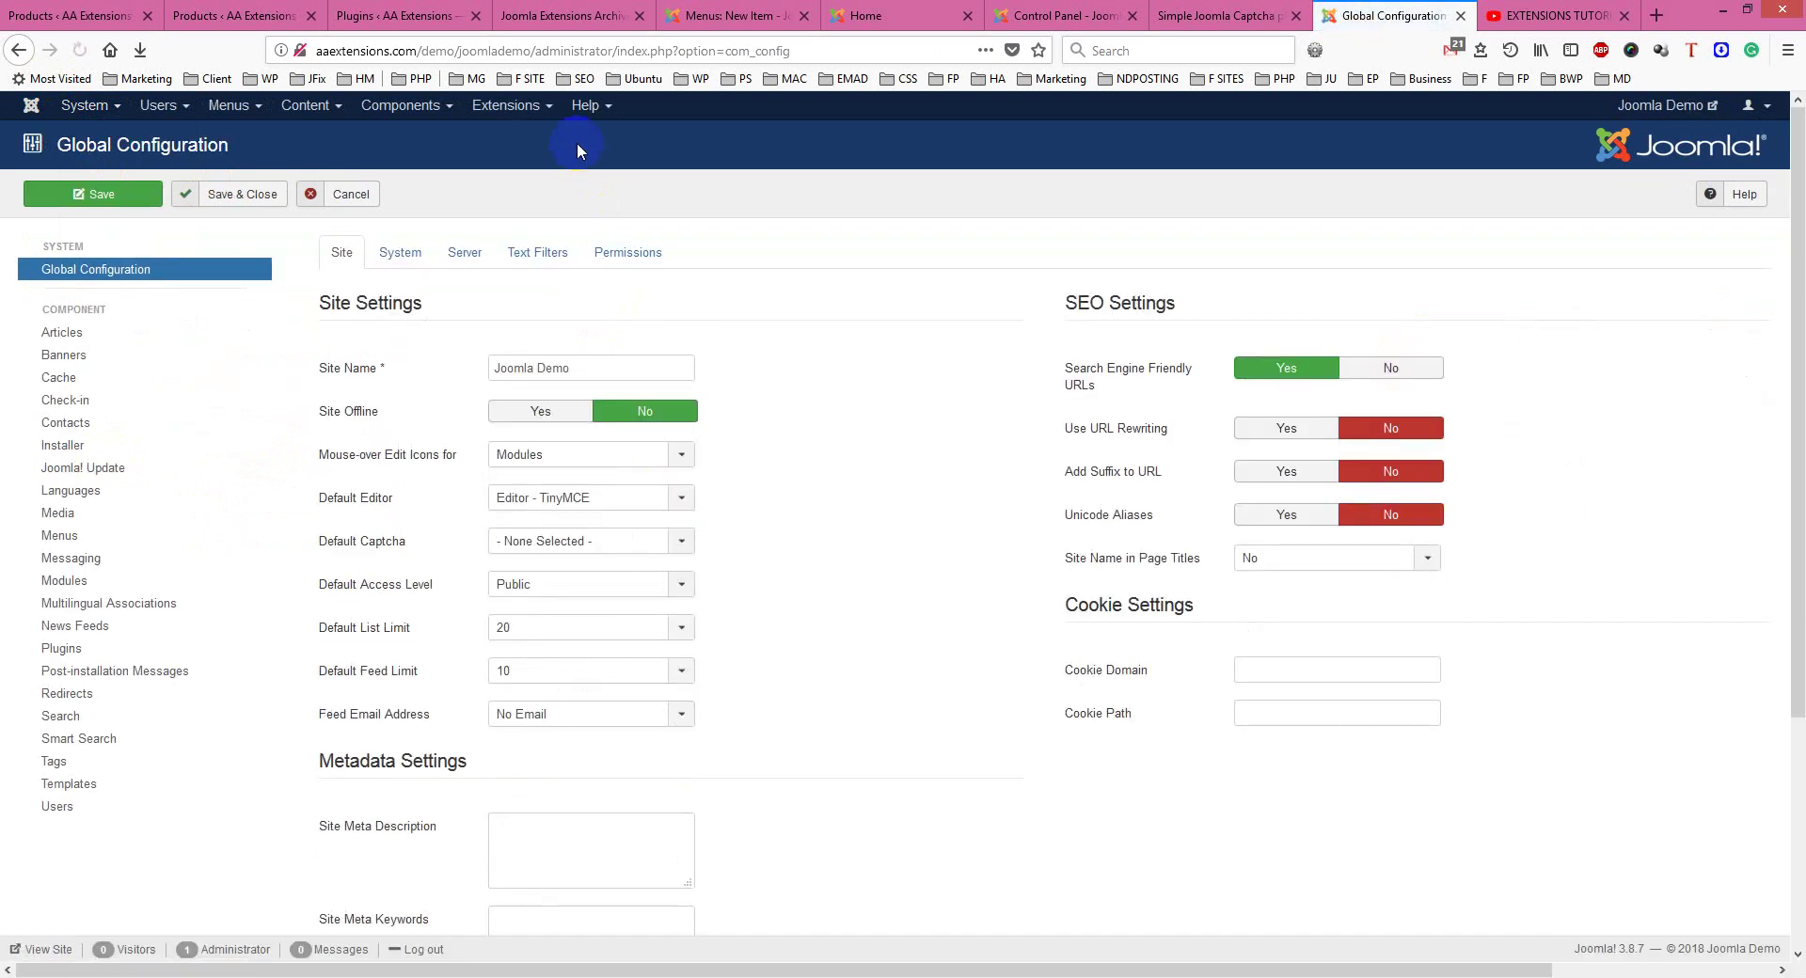
{"action": "mouse_move", "coordinate": [353, 551]}
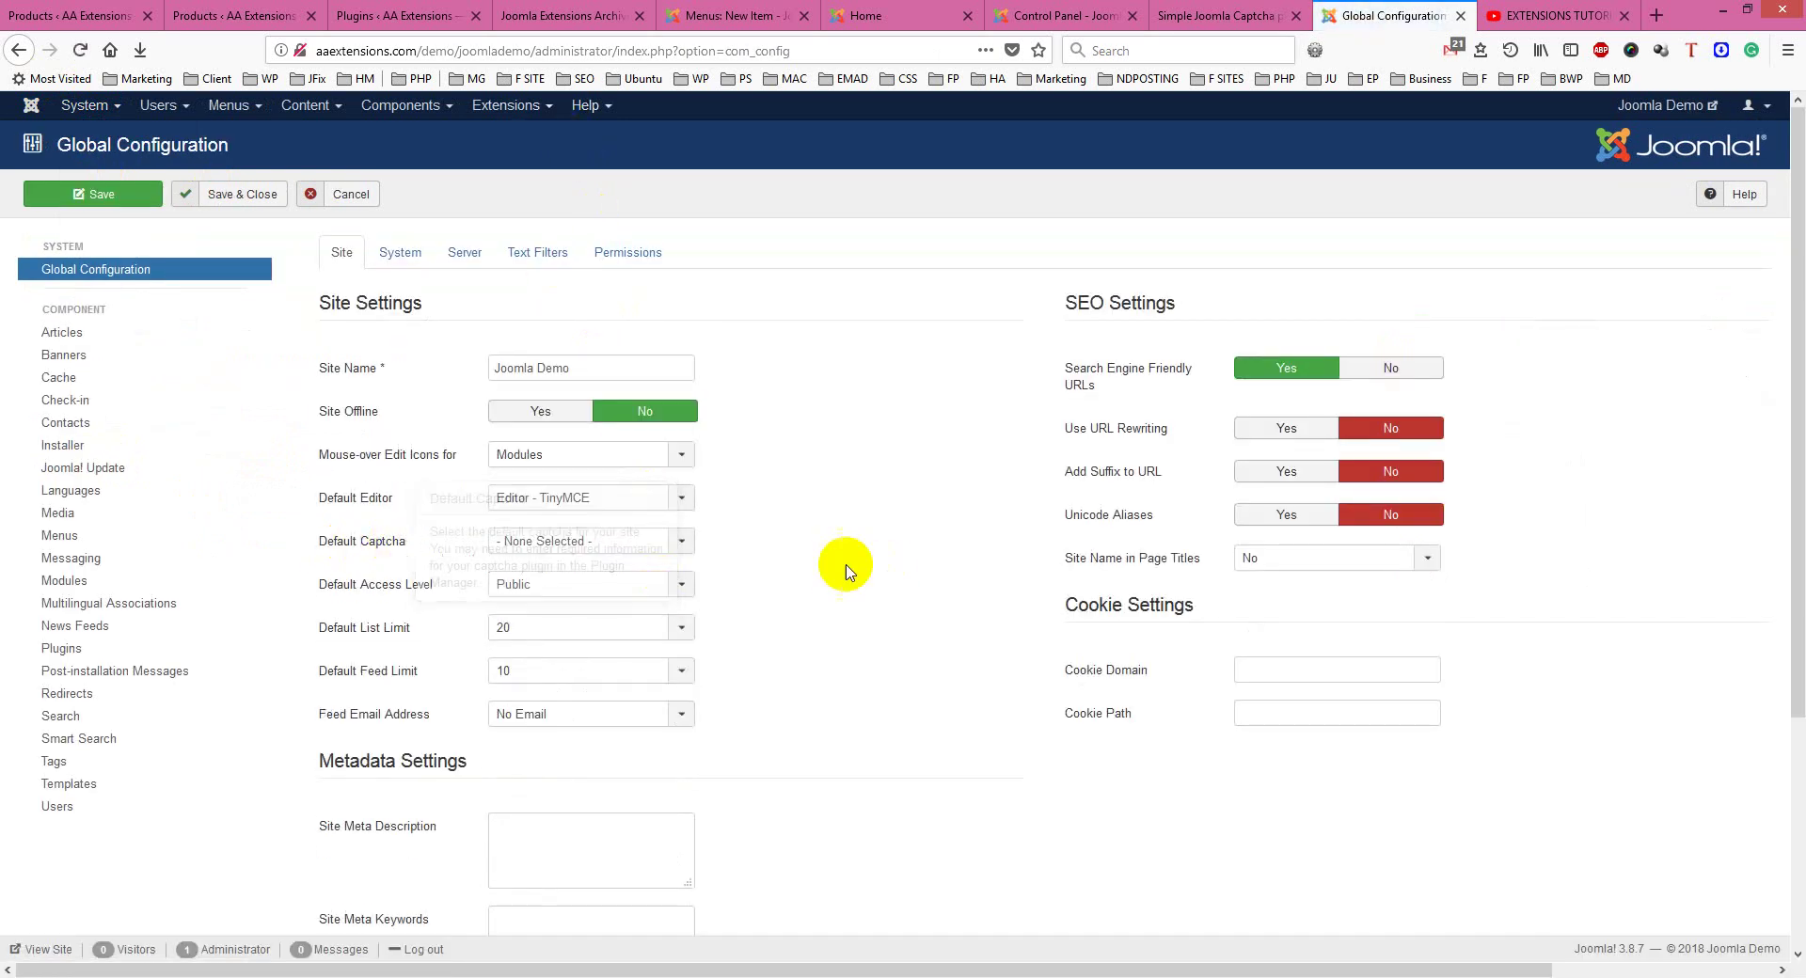
{"action": "left_click", "coordinate": [683, 542]}
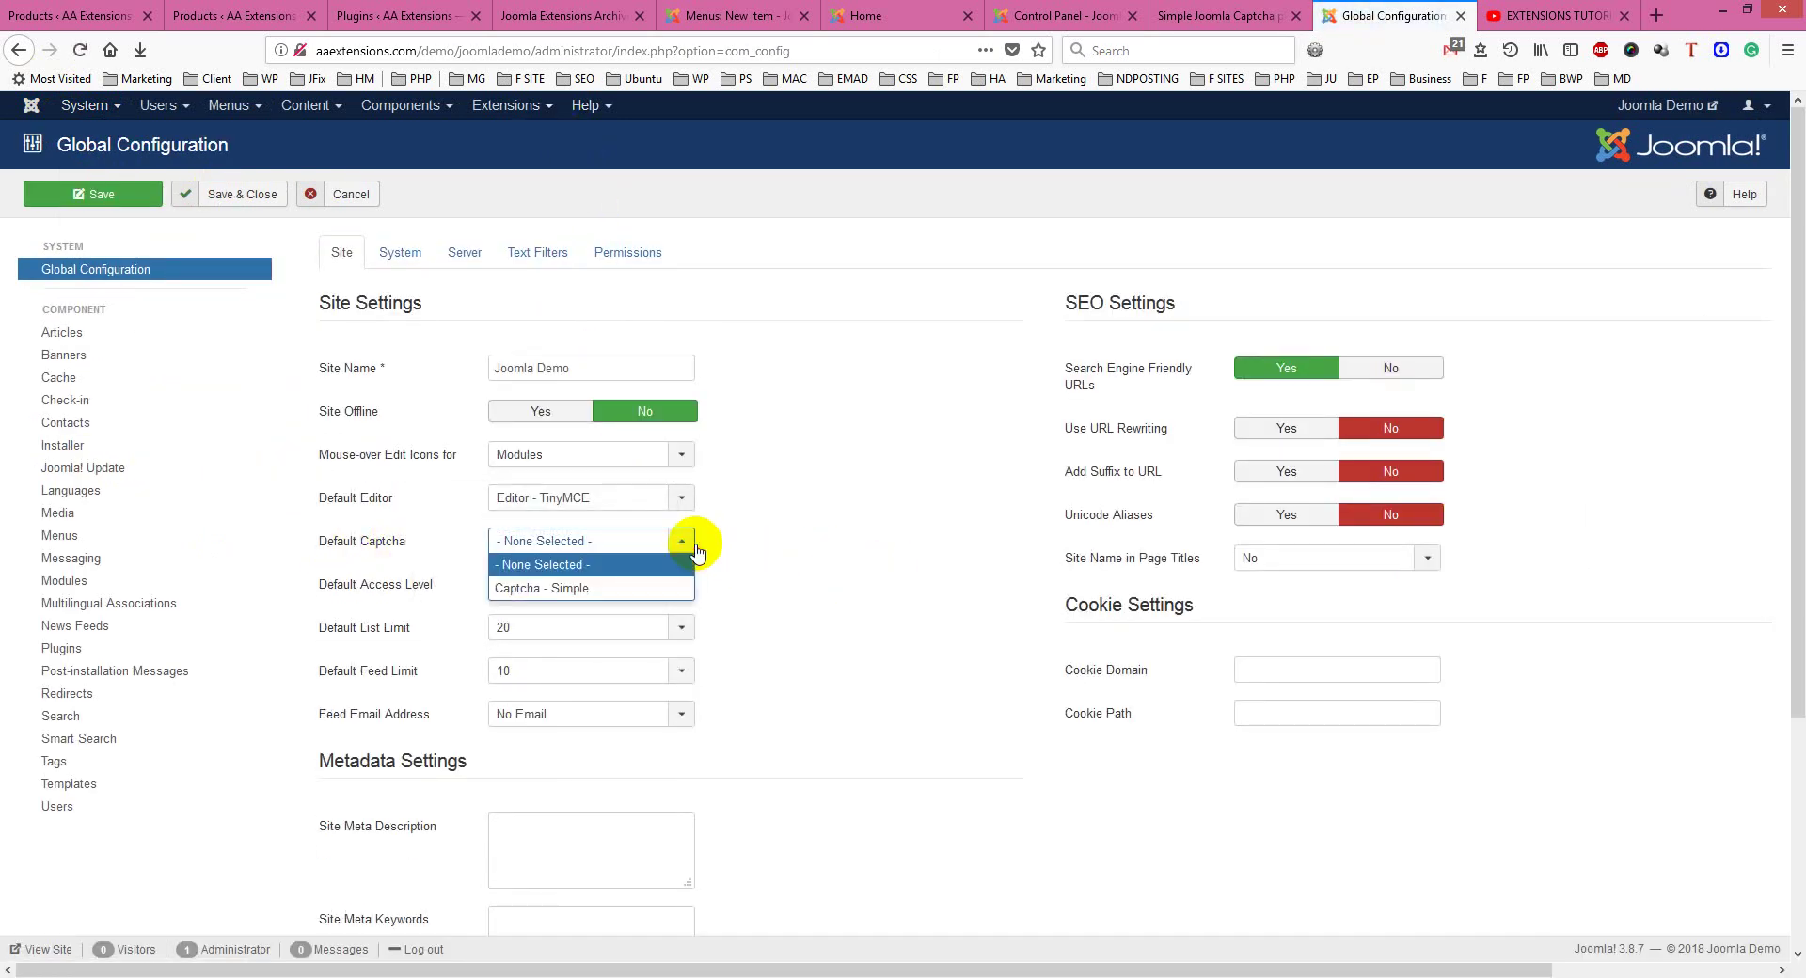
{"action": "left_click", "coordinate": [527, 589]}
{"action": "left_click", "coordinate": [233, 198]}
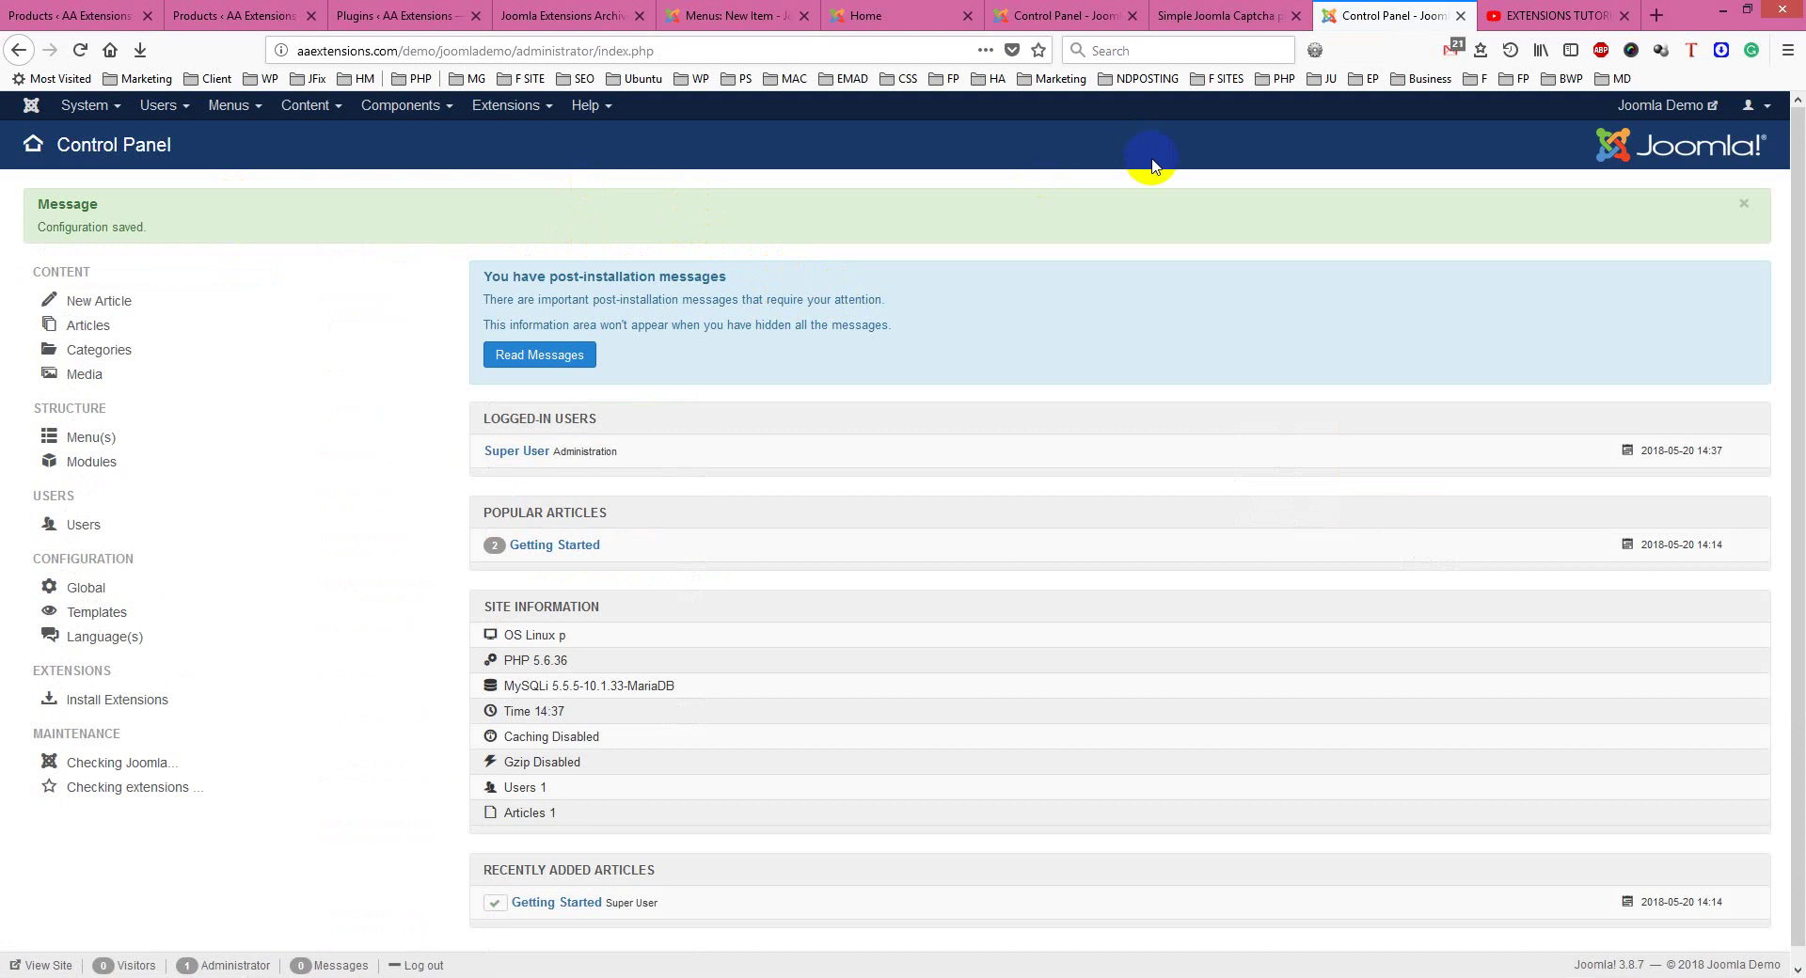
- View the site's front end, and in the administrator start a new Main Menu item titled Contact
{"action": "left_click", "coordinate": [1660, 105]}
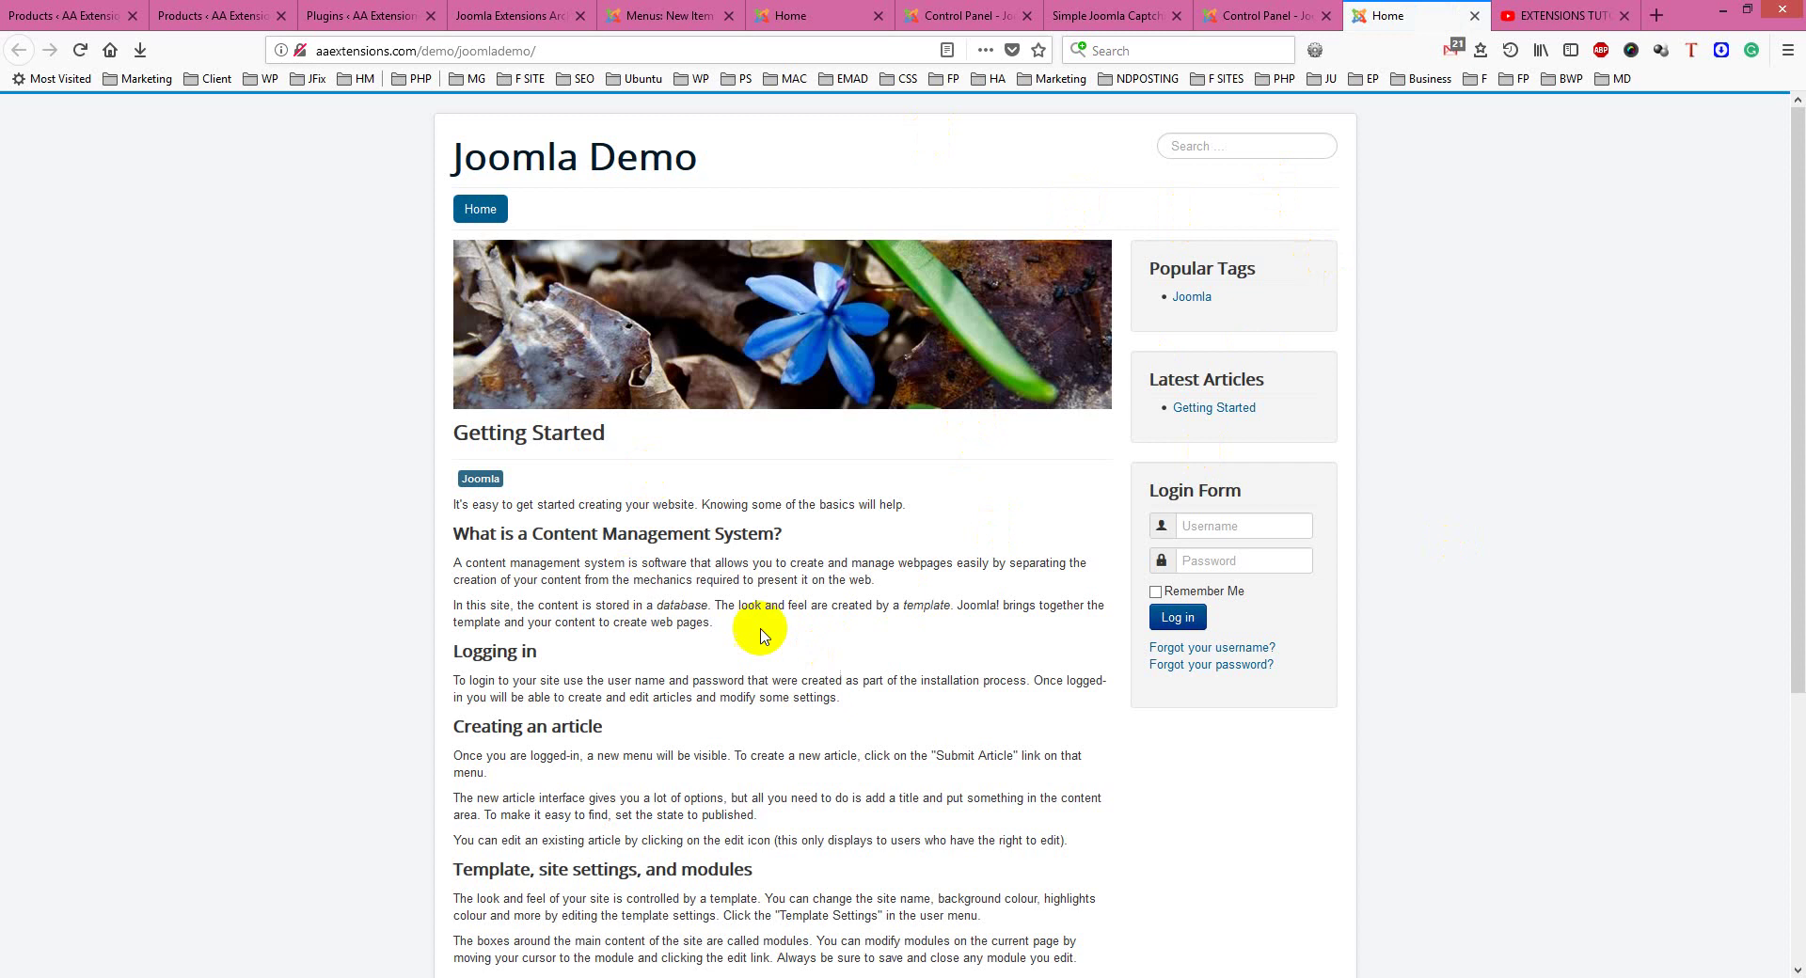
{"action": "left_click", "coordinate": [1260, 15]}
{"action": "left_click", "coordinate": [214, 111]}
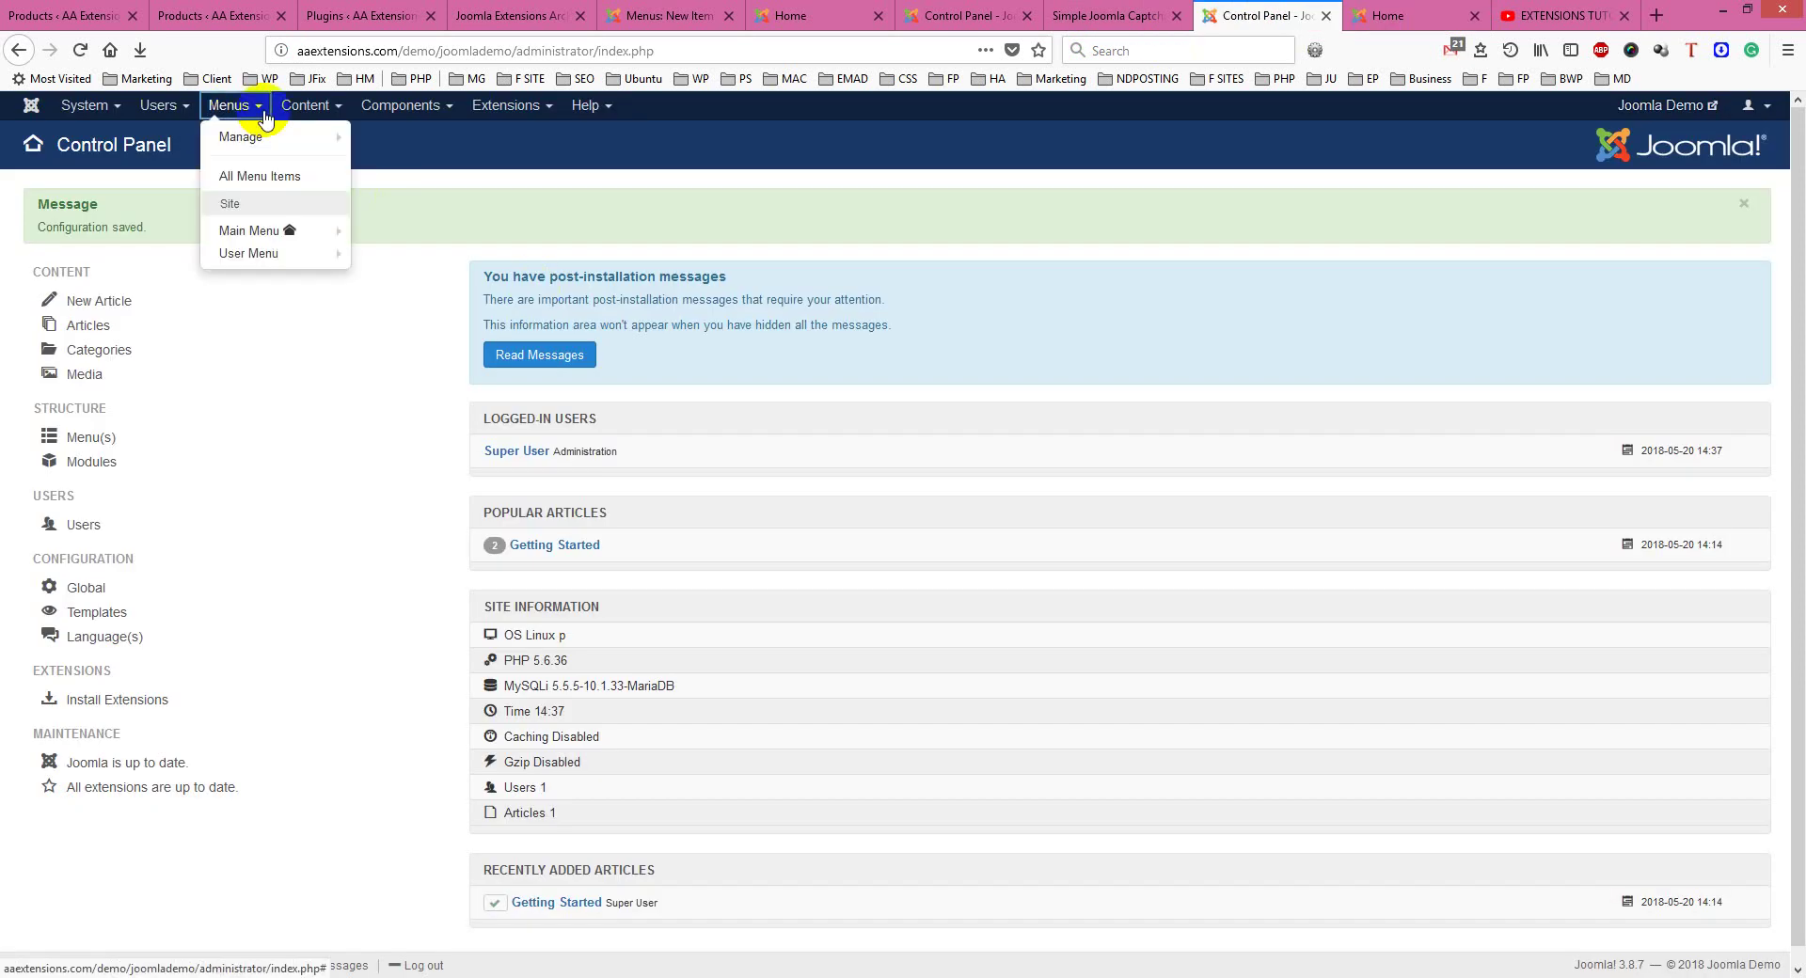
{"action": "mouse_move", "coordinate": [243, 239]}
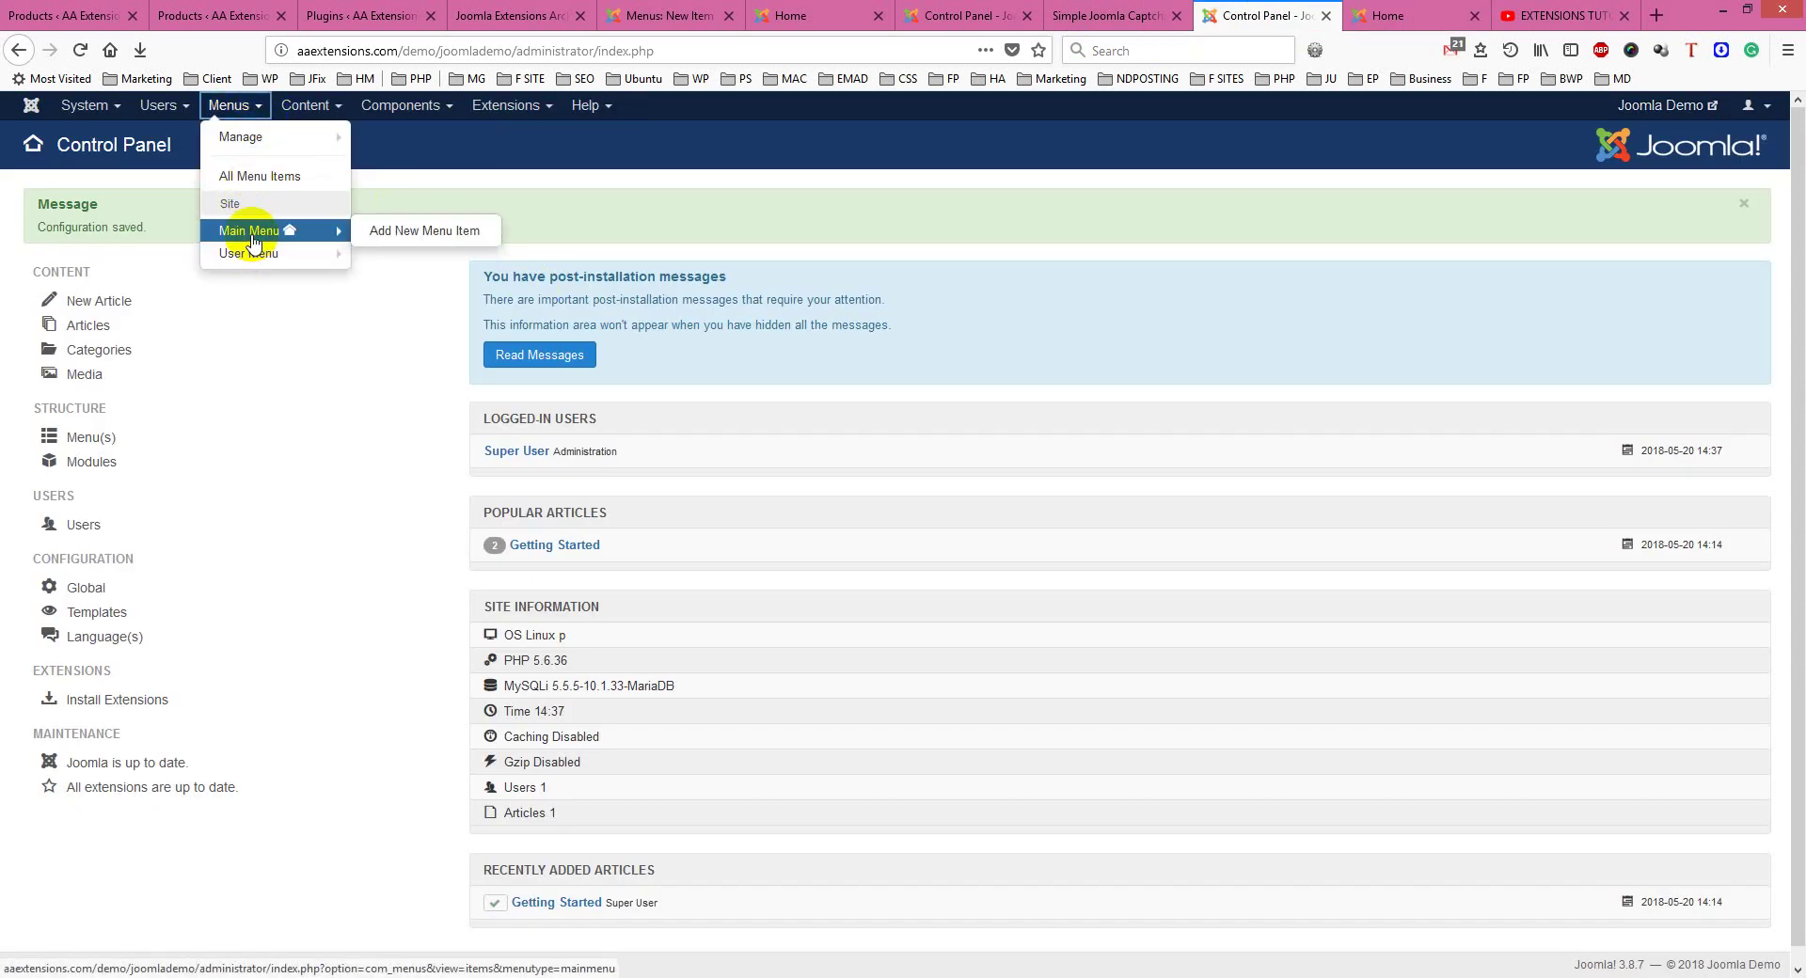
{"action": "left_click", "coordinate": [251, 235]}
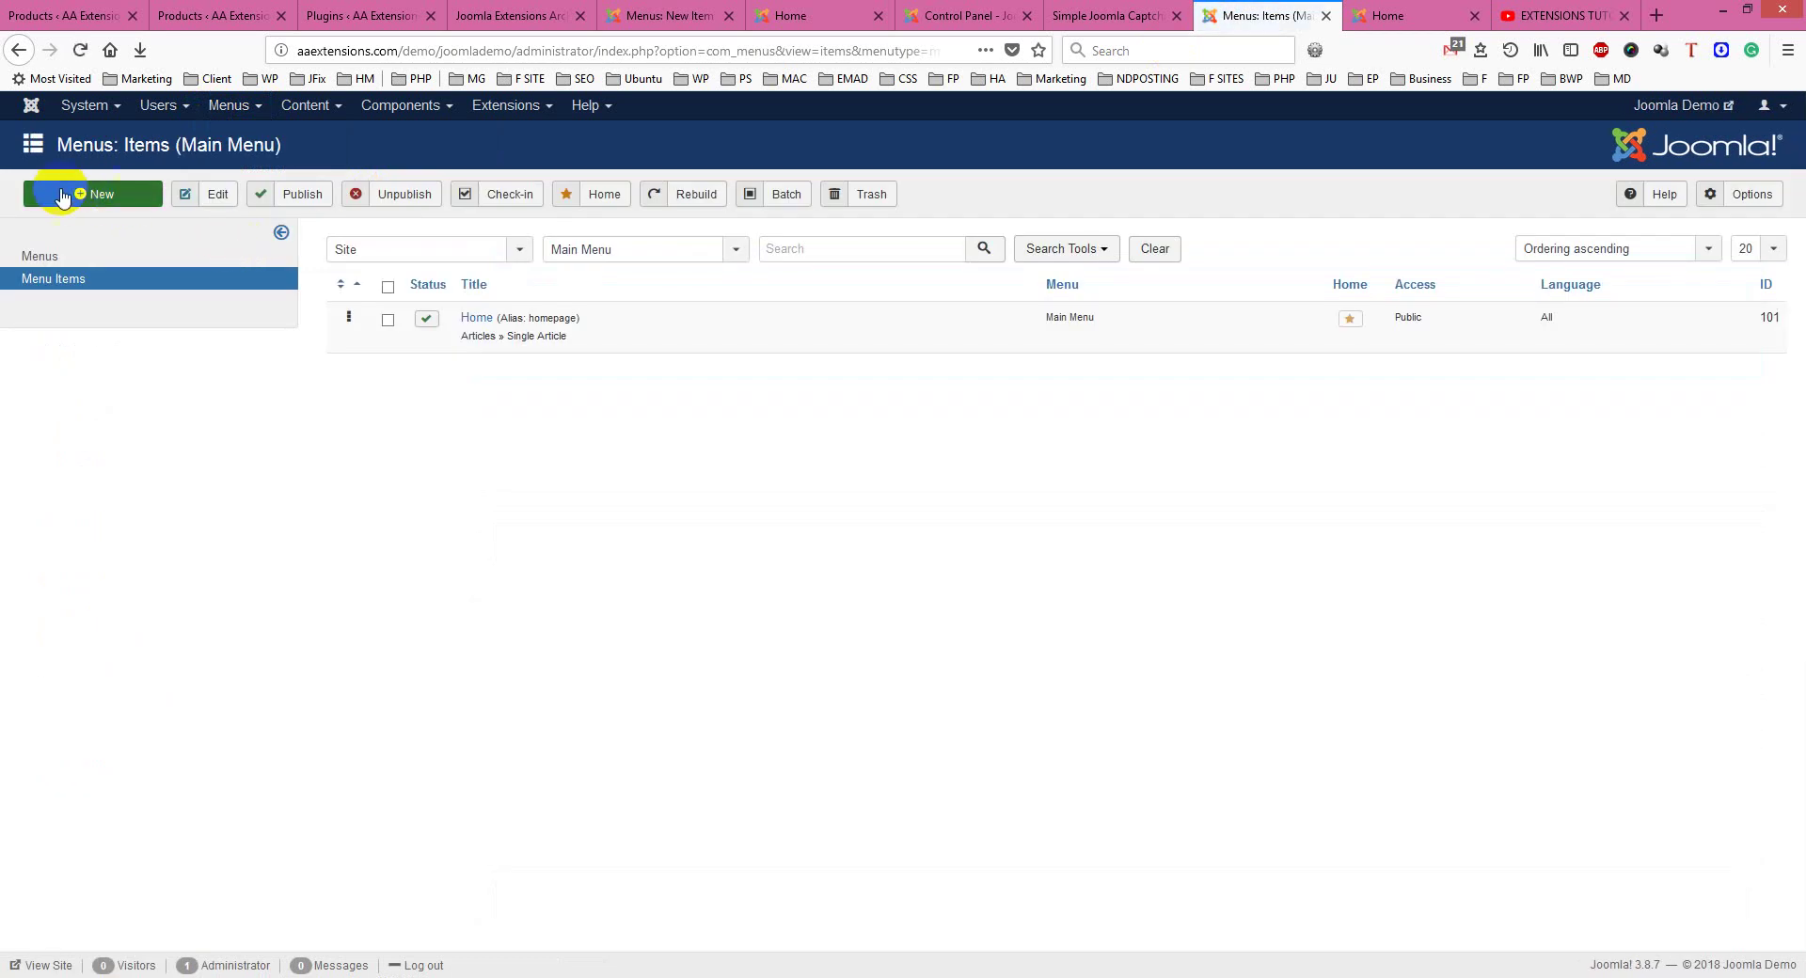
{"action": "left_click", "coordinate": [61, 192]}
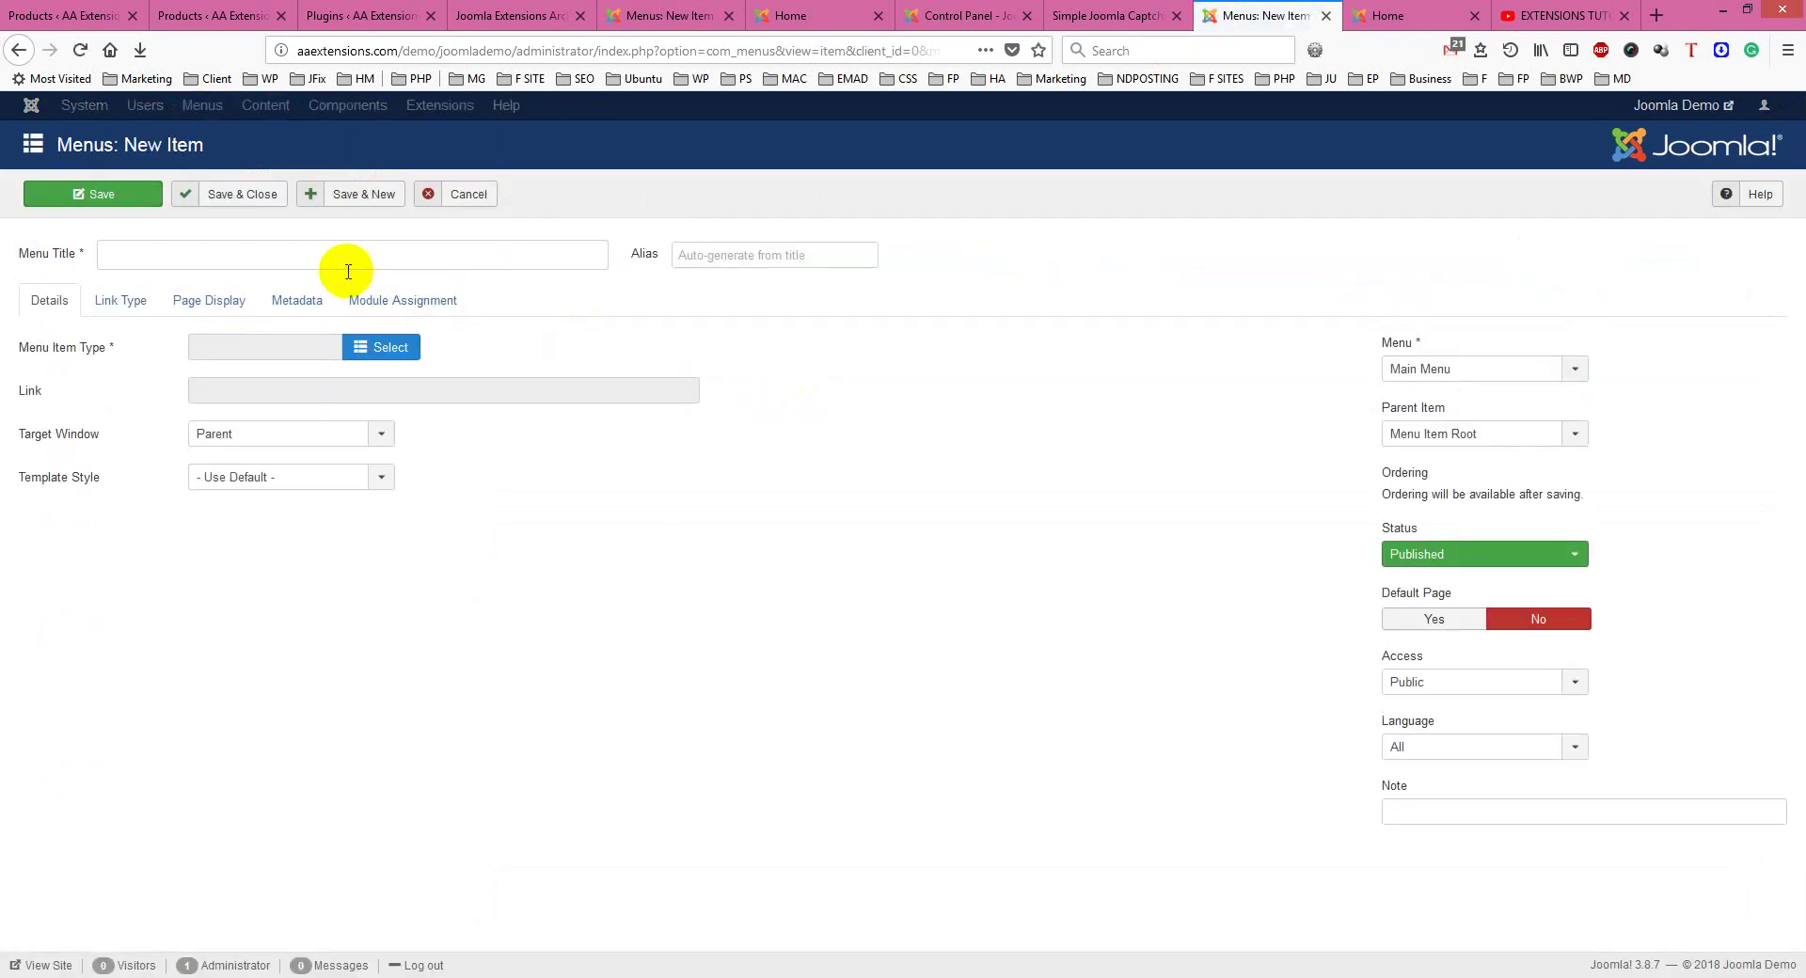
{"action": "type", "text": "Contac"}
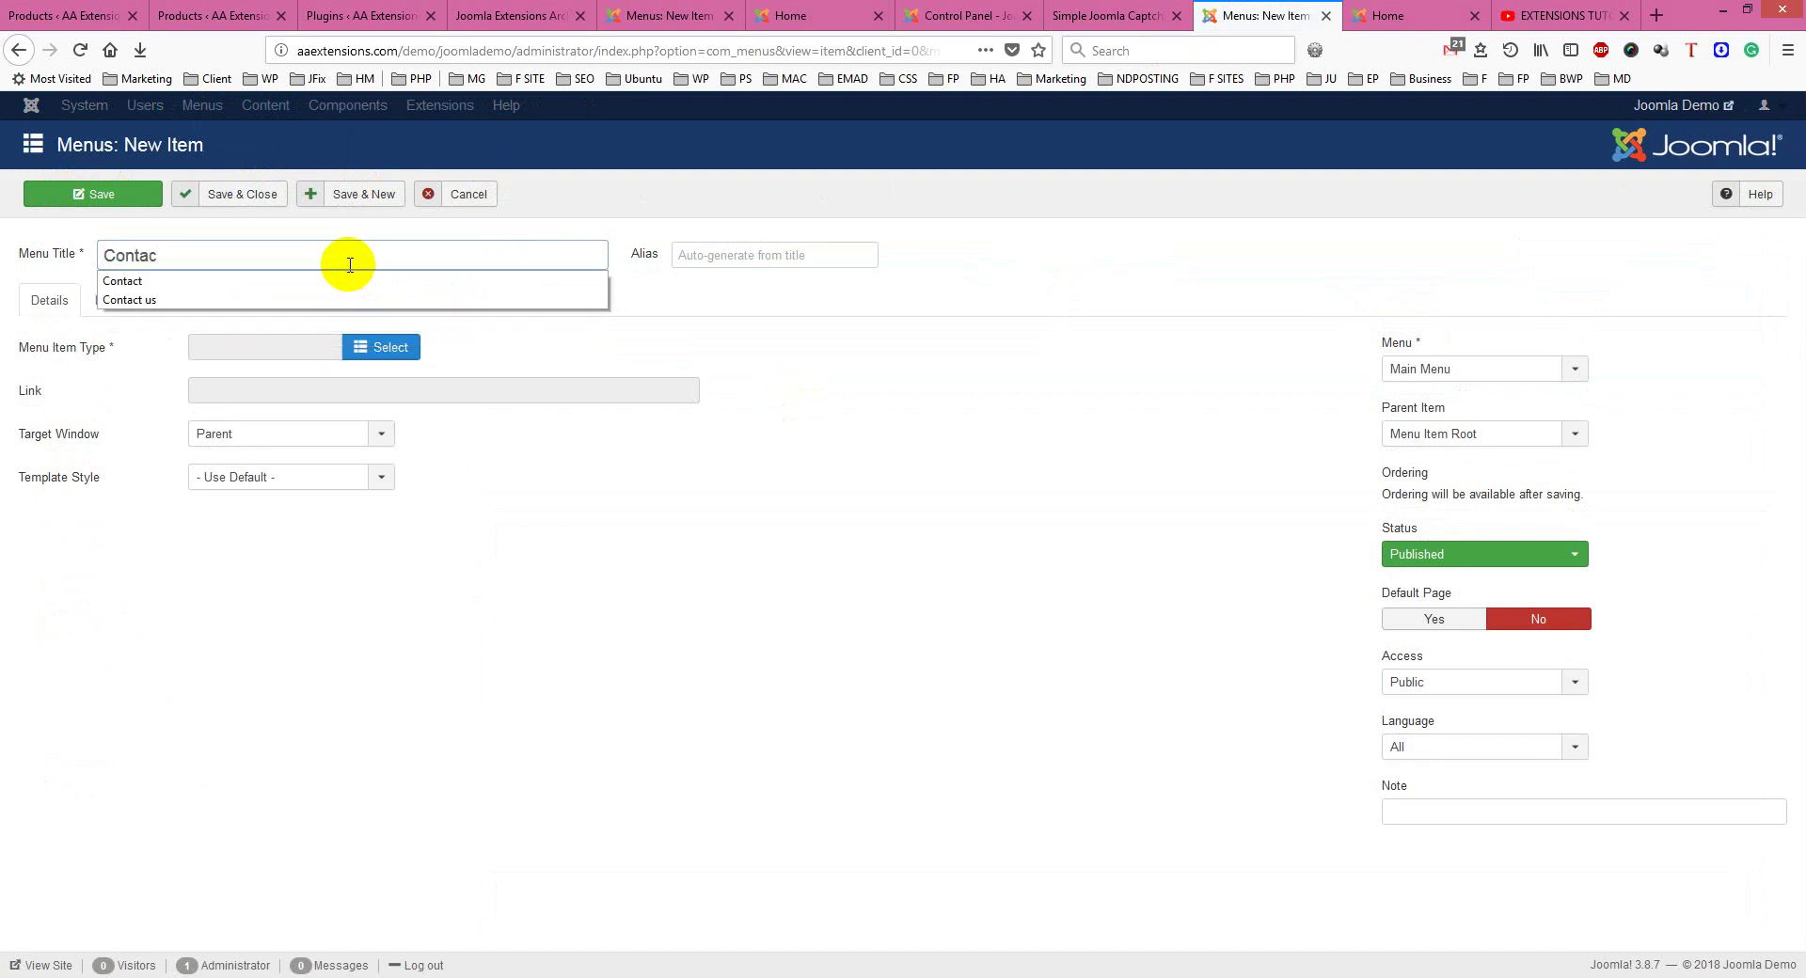
{"action": "type", "text": "t"}
{"action": "left_click", "coordinate": [342, 278]}
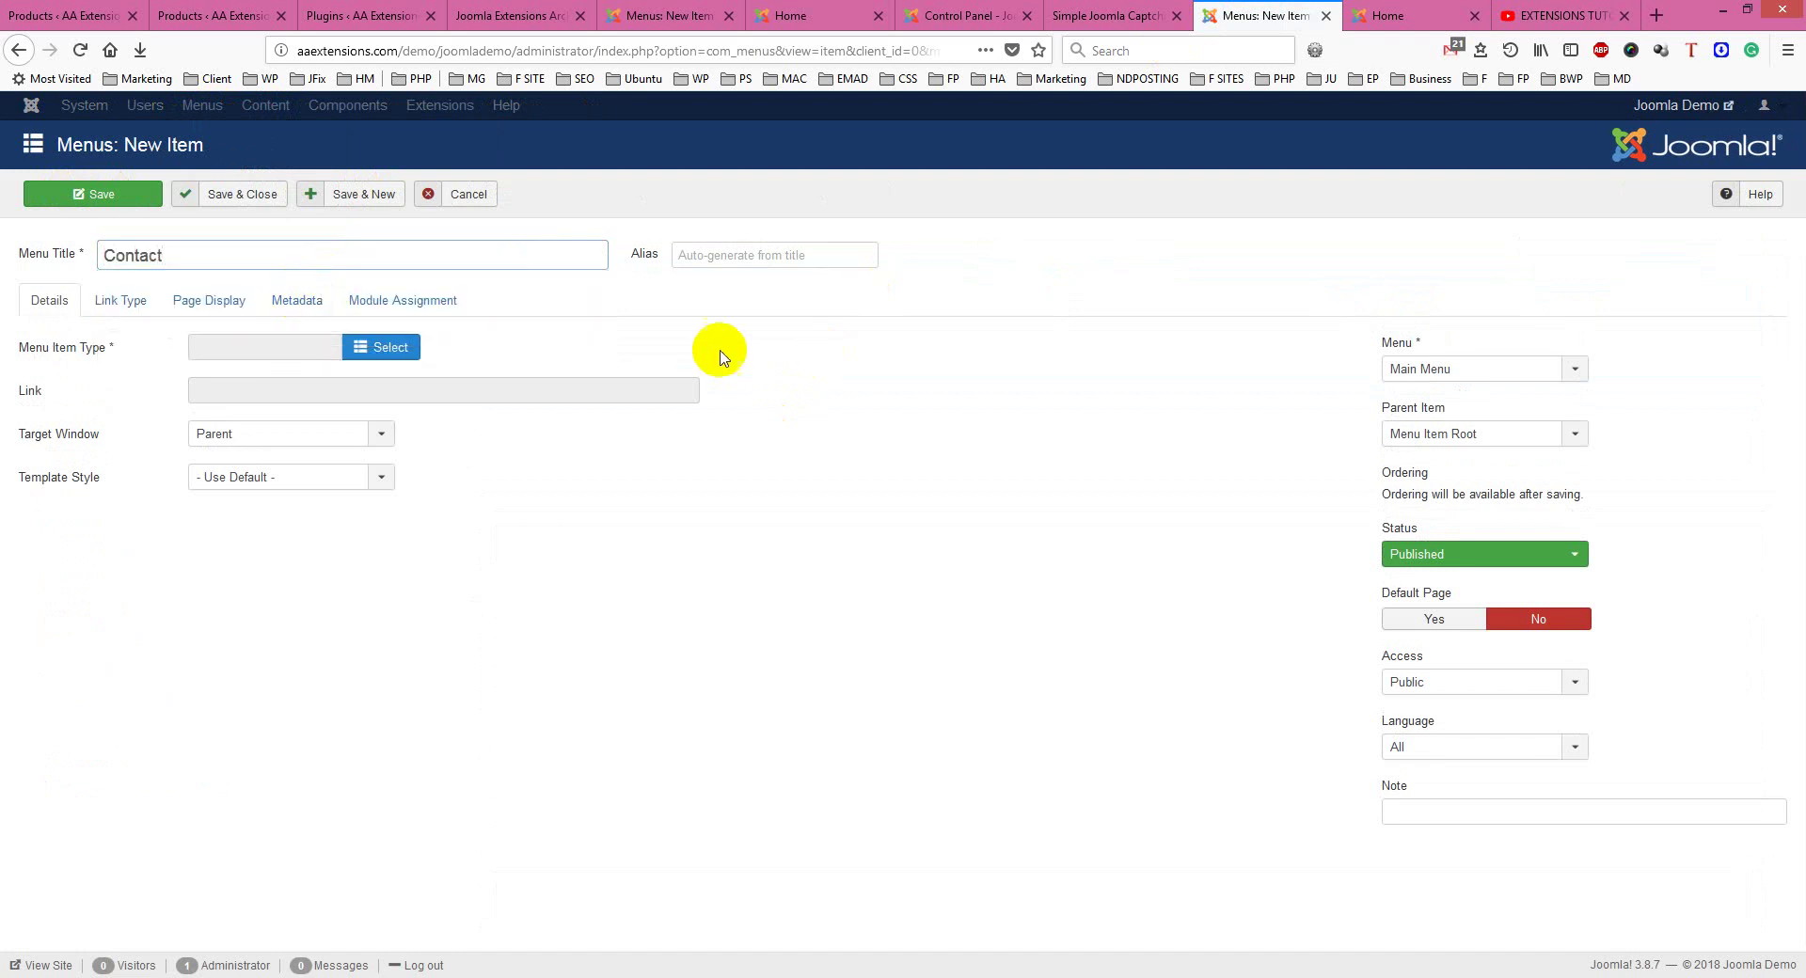
- Choose a menu item type from the Contacts group for the Contact menu item
{"action": "left_click", "coordinate": [357, 350]}
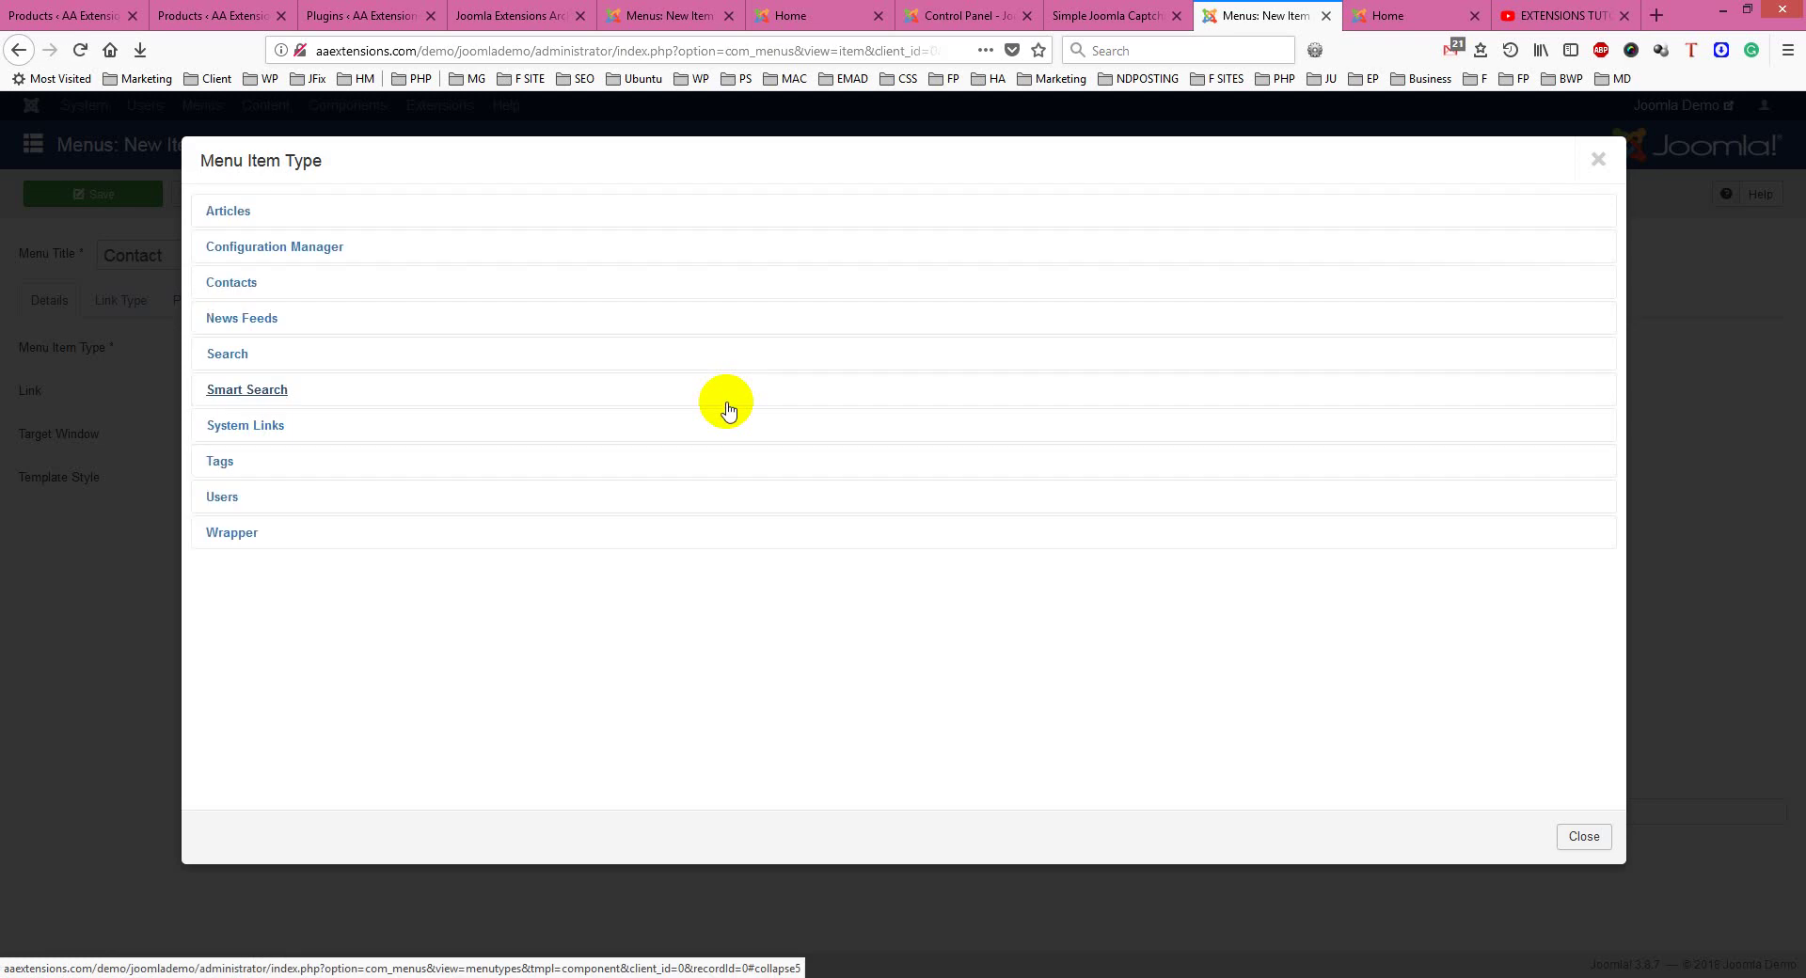
{"action": "left_click", "coordinate": [236, 290]}
{"action": "left_click", "coordinate": [240, 391]}
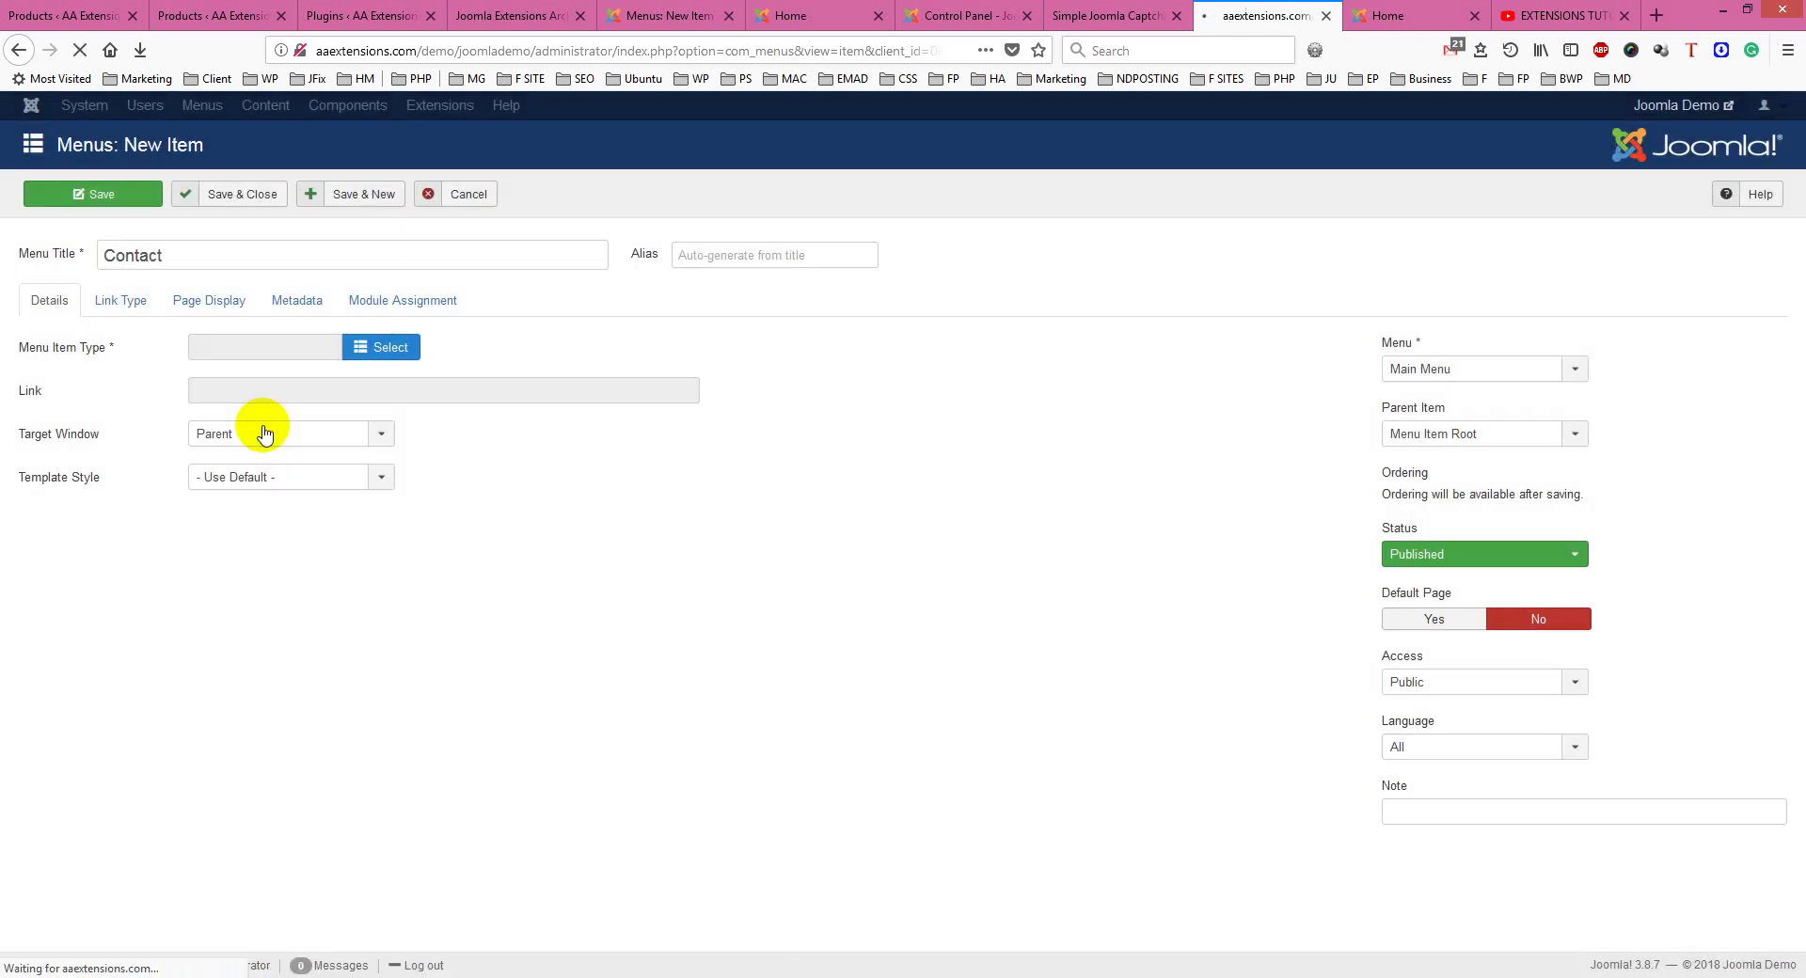
- Assign Single Captcha Contact as the contact for the Contact menu item and save the item
{"action": "left_click", "coordinate": [376, 391]}
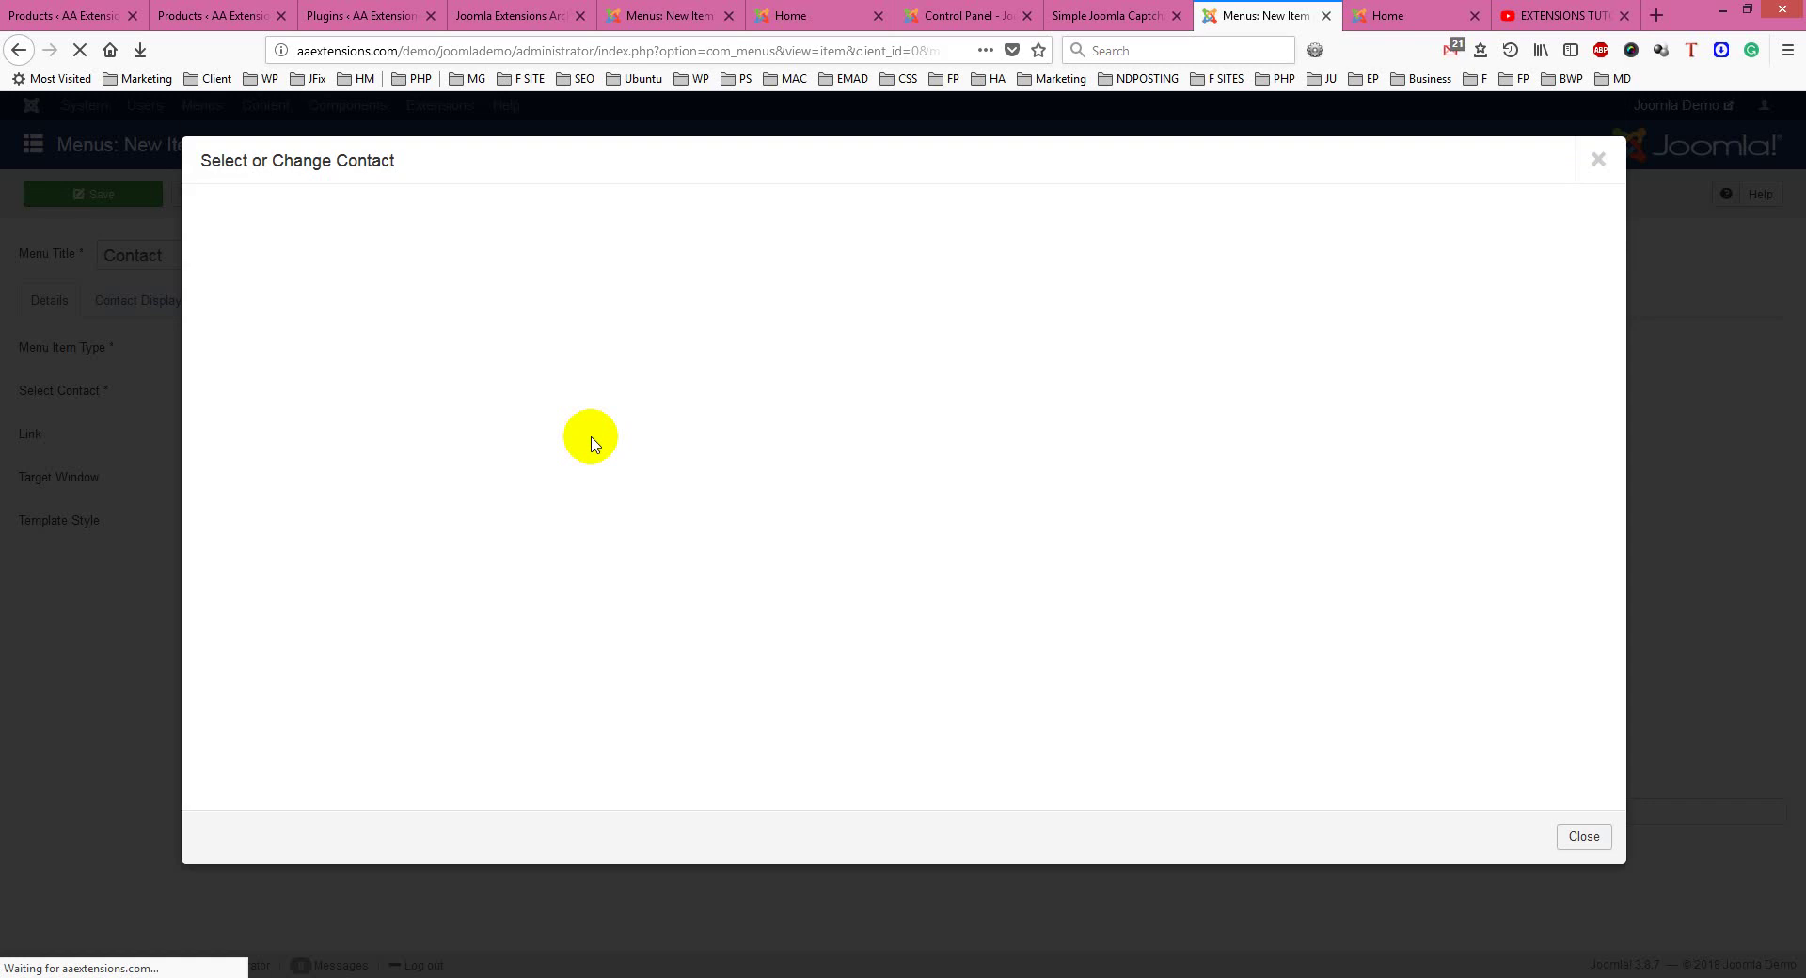
{"action": "left_click", "coordinate": [1596, 166]}
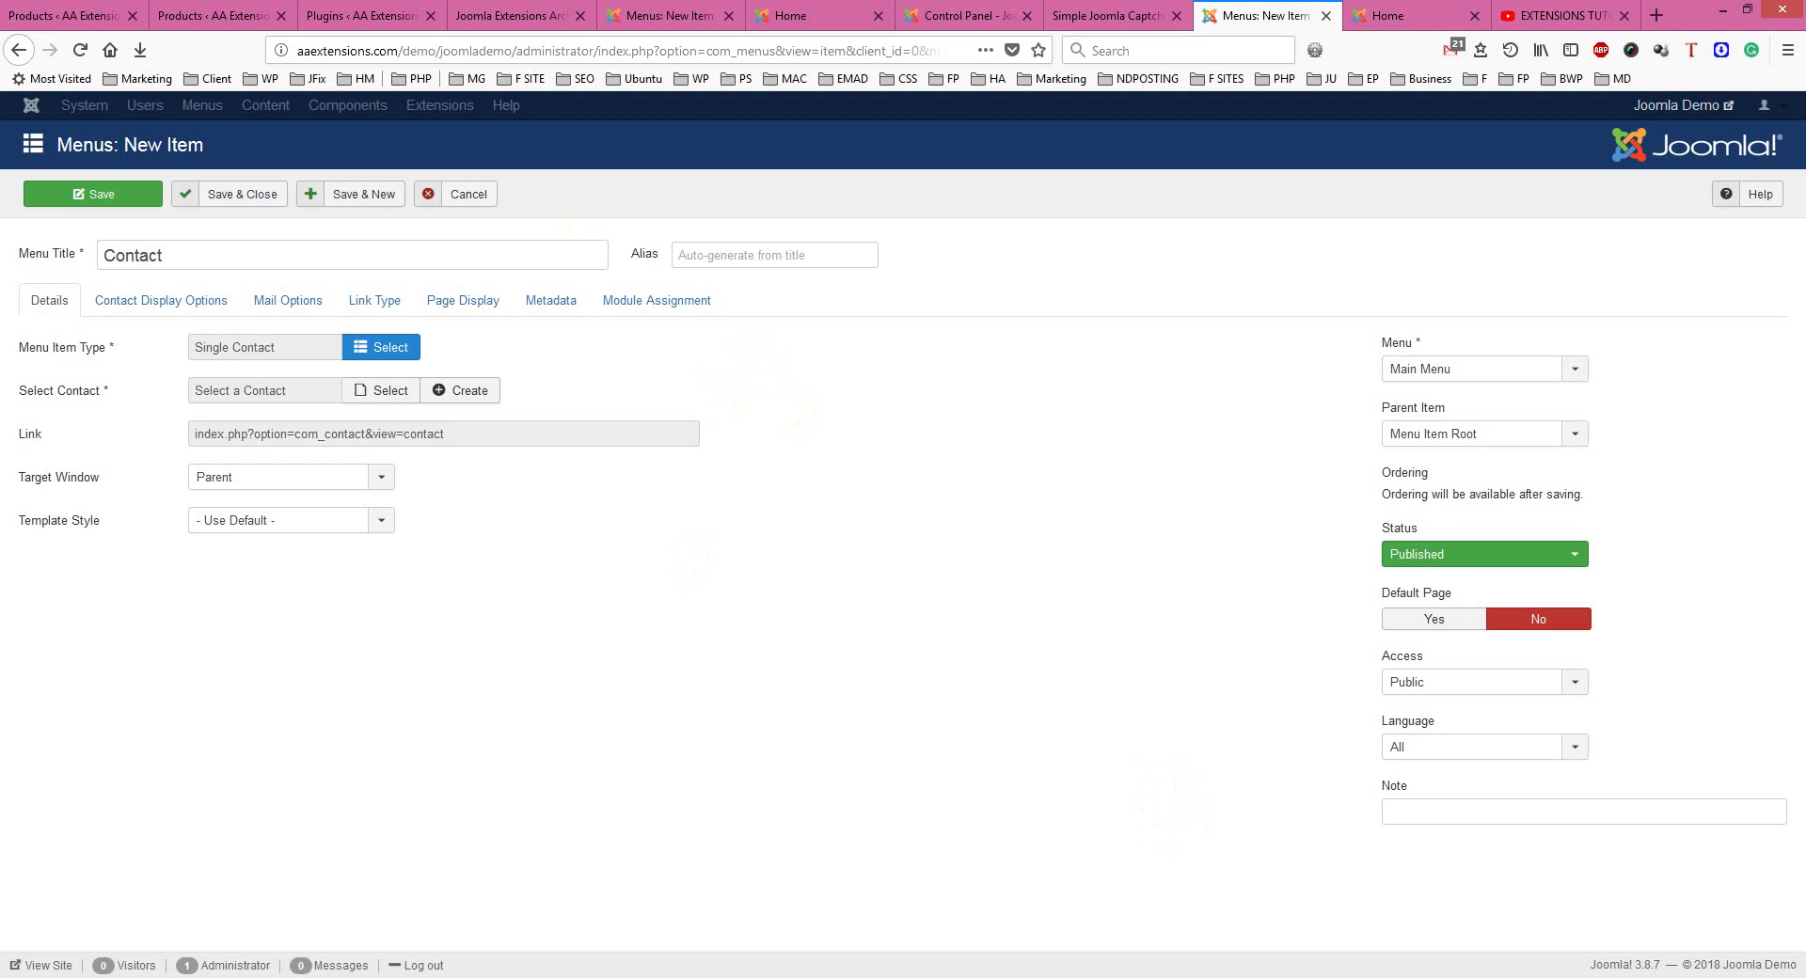
{"action": "left_click", "coordinate": [380, 393]}
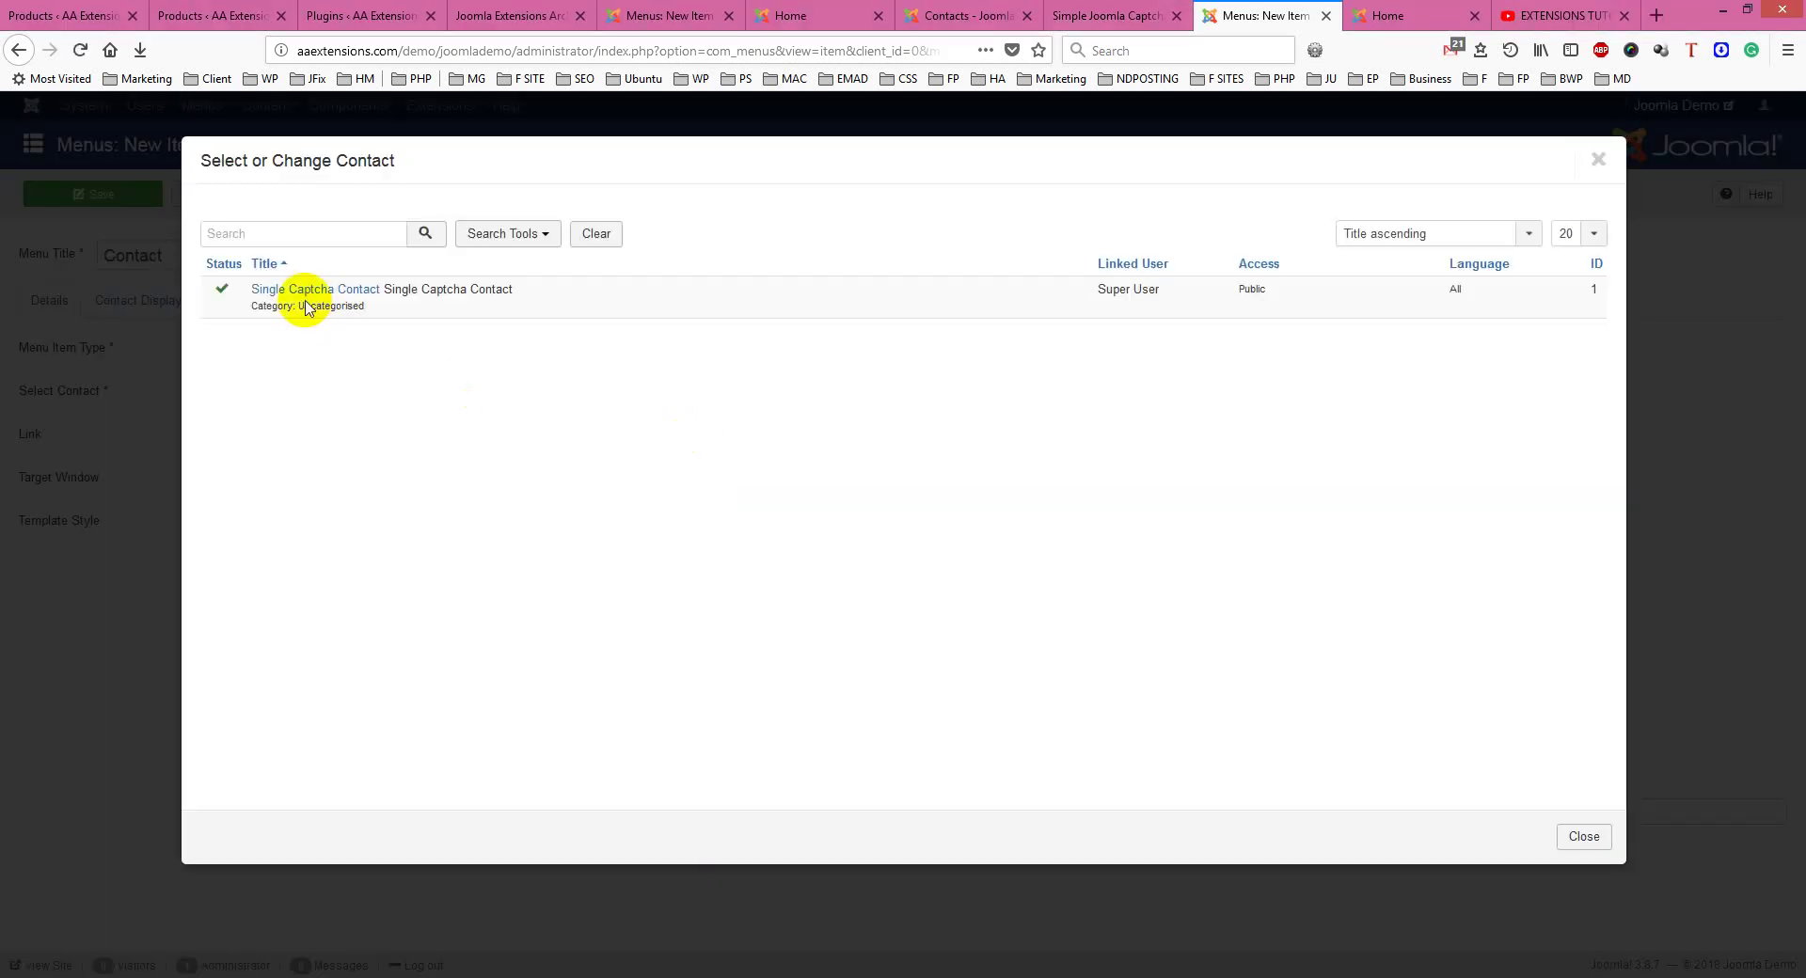
{"action": "left_click", "coordinate": [311, 291]}
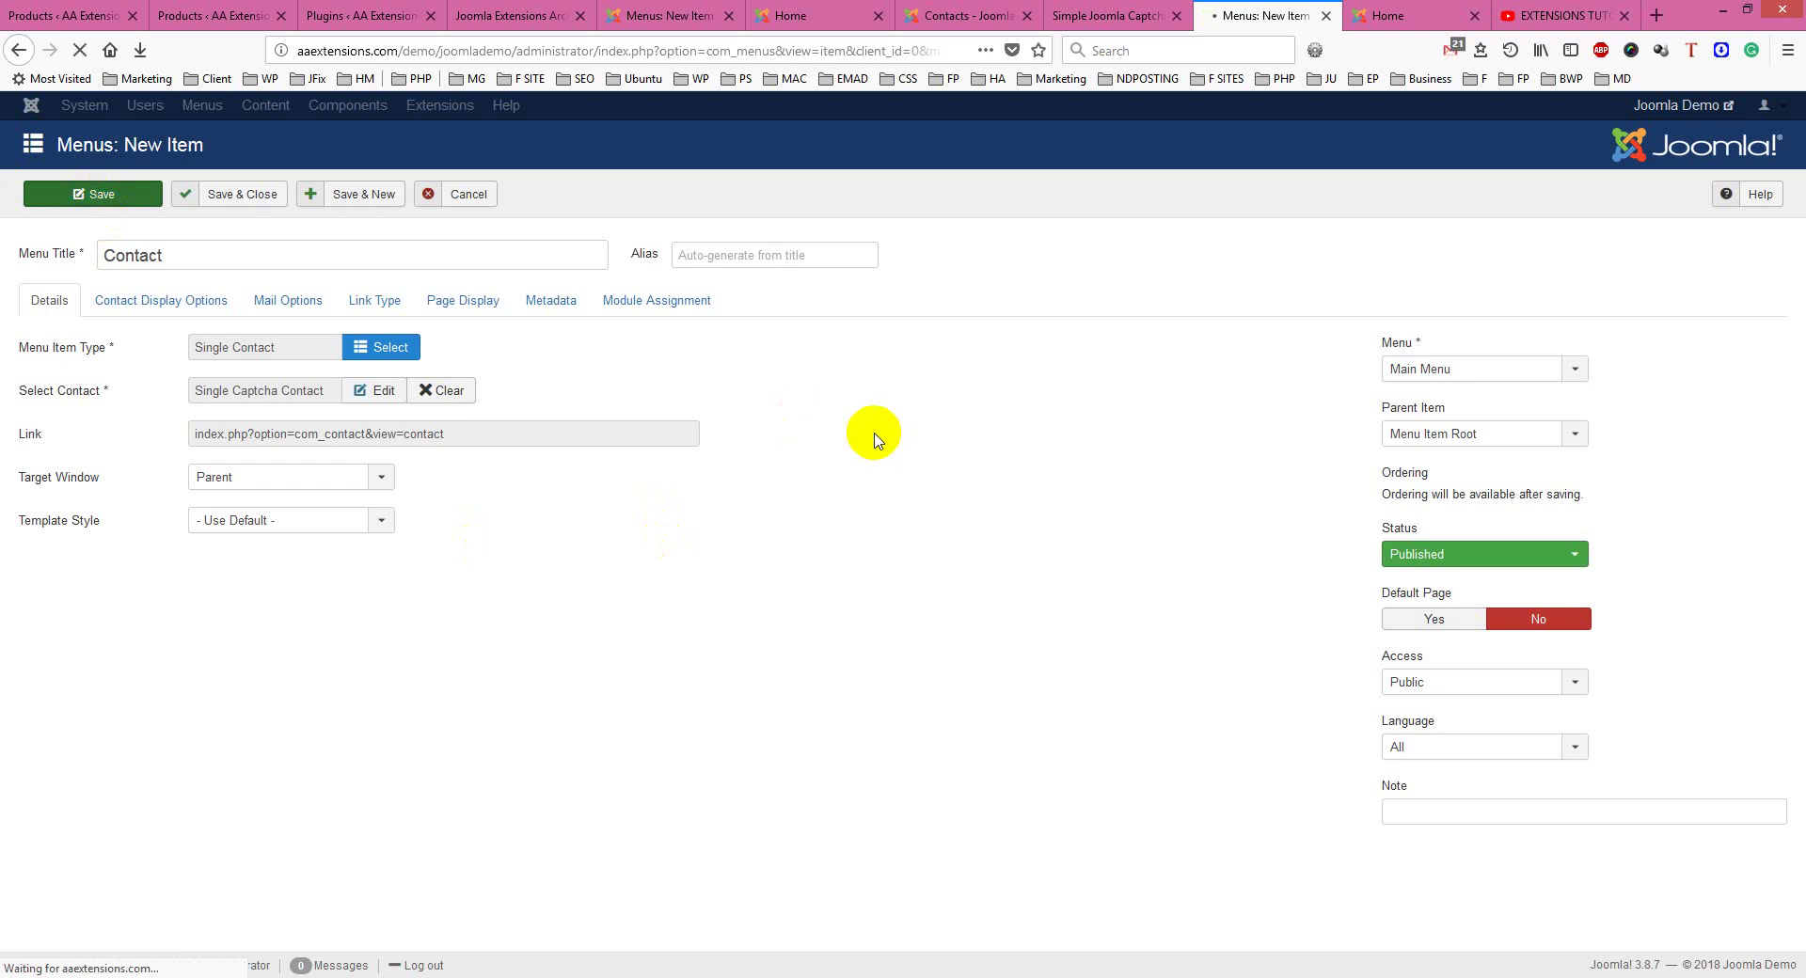
- Reload the site's front end and examine the Contact page's sliders and the captcha field in its contact form
{"action": "left_click", "coordinate": [1378, 15]}
{"action": "left_click", "coordinate": [77, 51]}
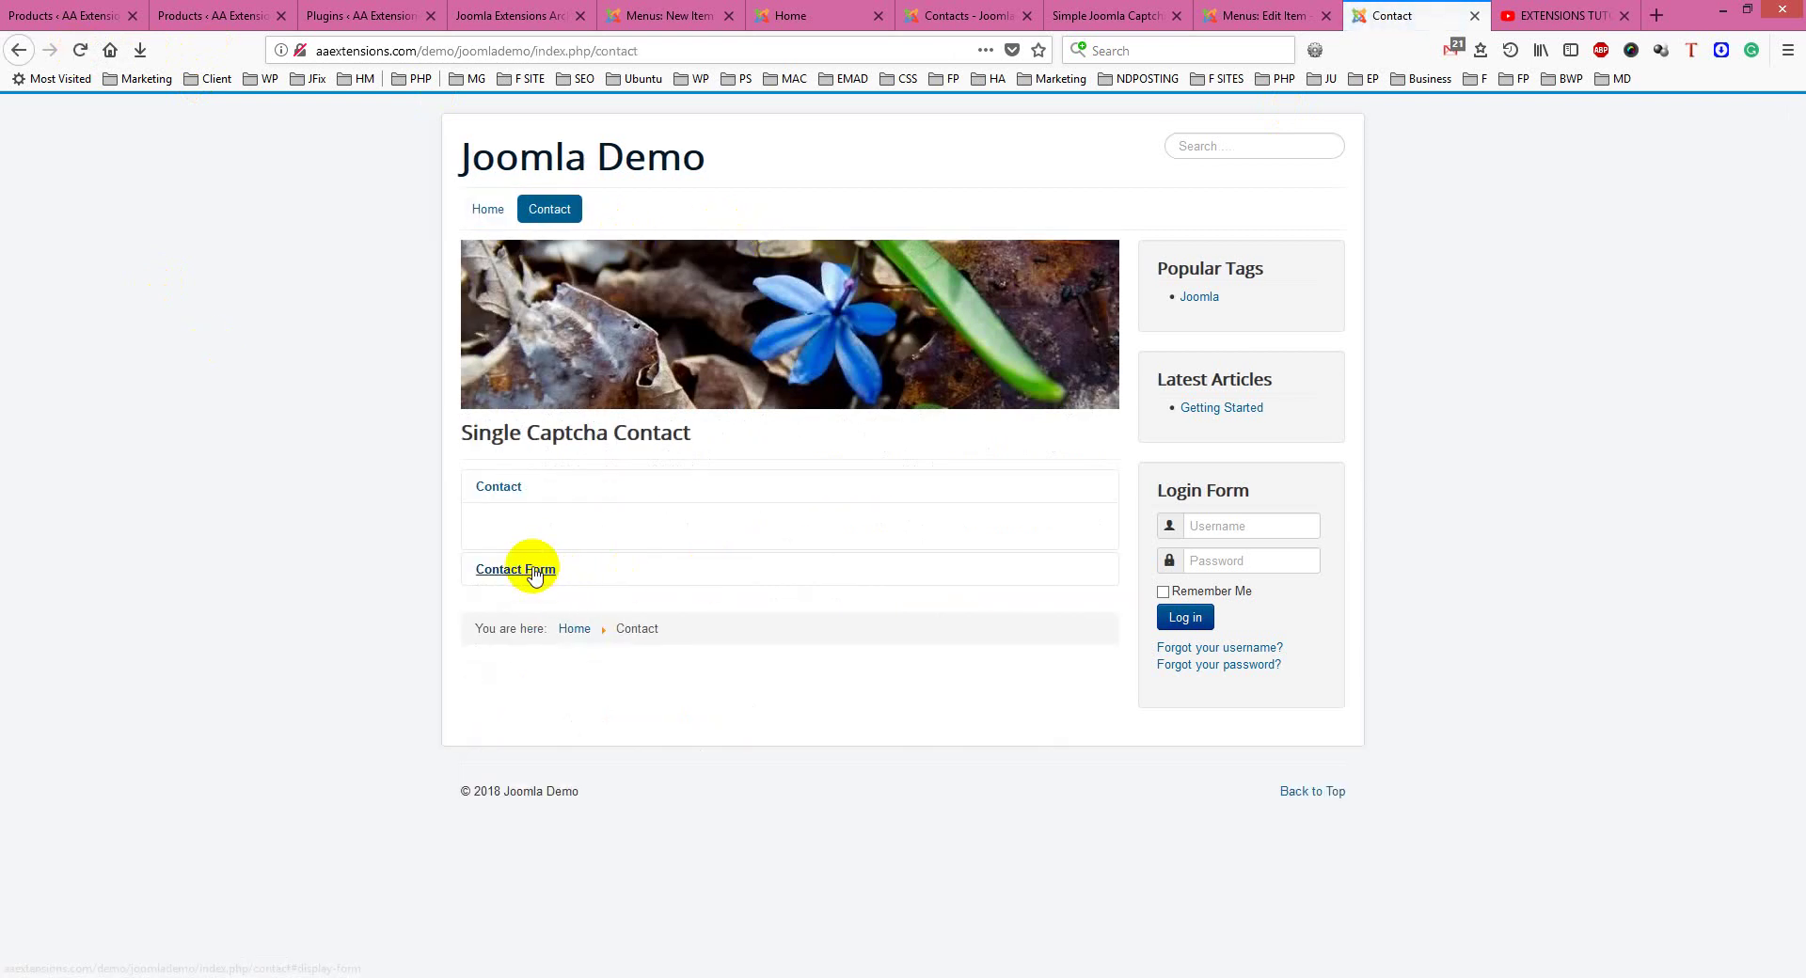
{"action": "left_click", "coordinate": [528, 568]}
{"action": "scroll", "coordinate": [696, 590], "scroll_direction": "down", "scroll_amount": 2}
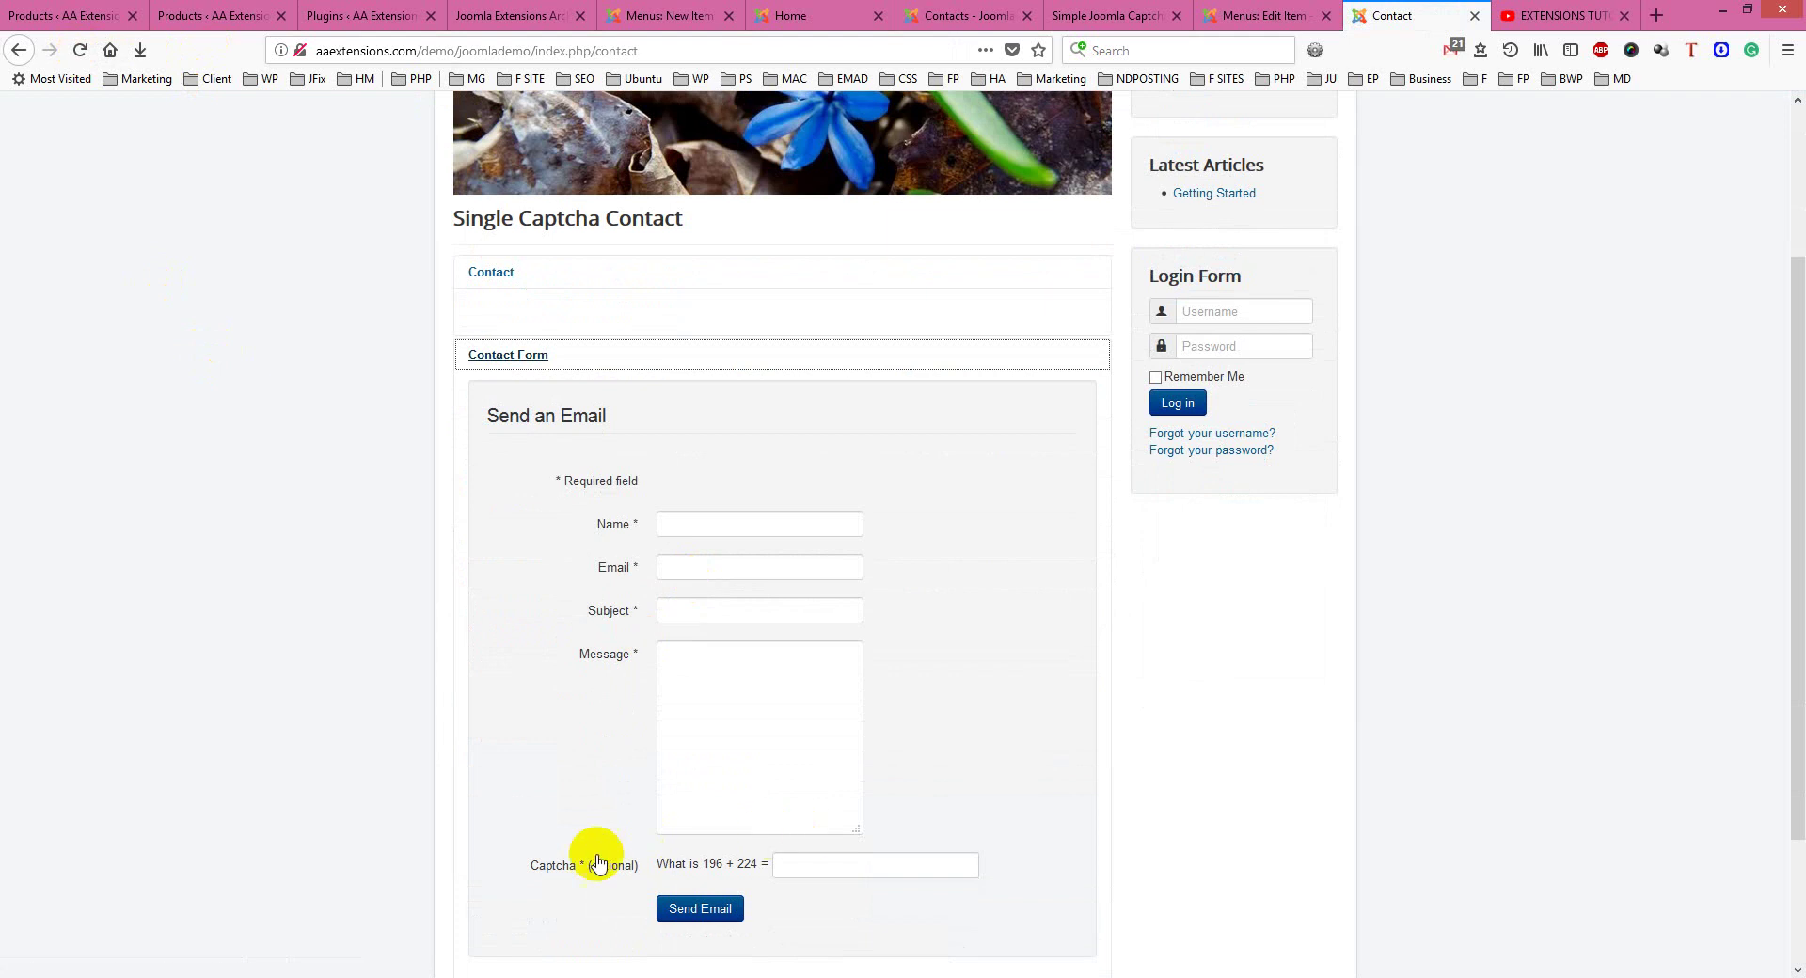
{"action": "left_click_drag", "start_coordinate": [533, 864], "coordinate": [760, 869]}
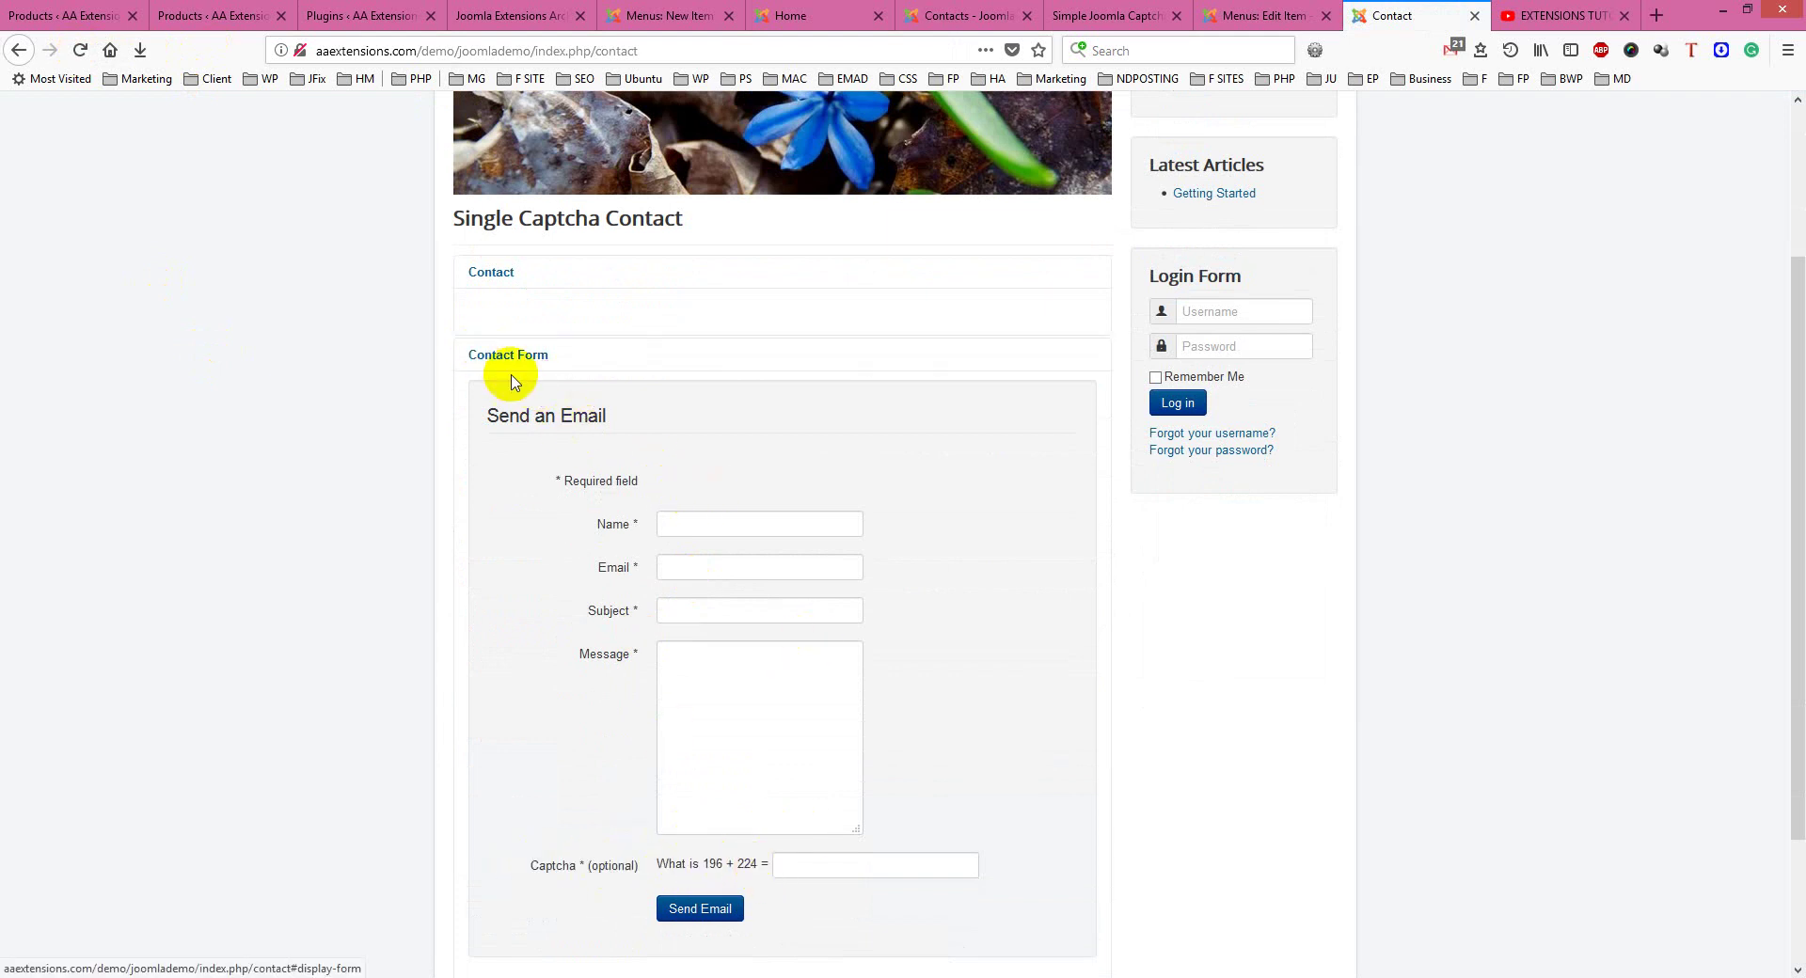
{"action": "left_click", "coordinate": [485, 272]}
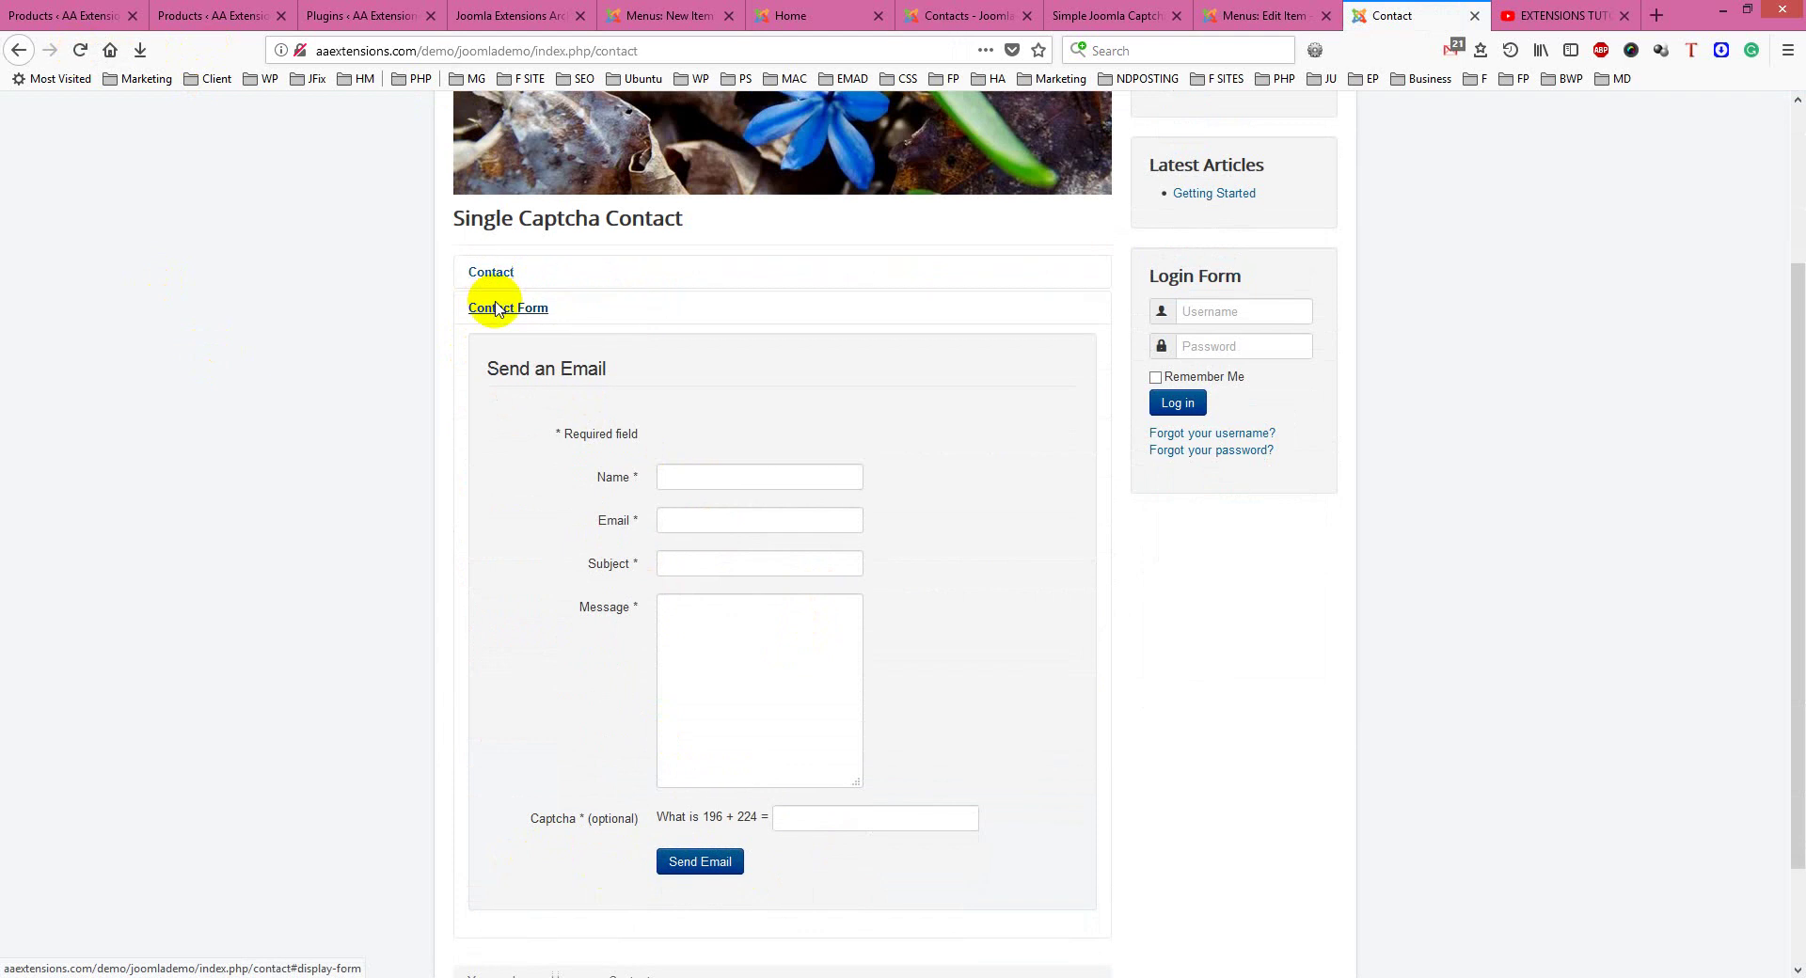
{"action": "left_click", "coordinate": [497, 308]}
- In the Contact menu item's display options, set Display Format to Plain and set Contact Category and Show Contact List to Hide
{"action": "left_click", "coordinate": [1239, 14]}
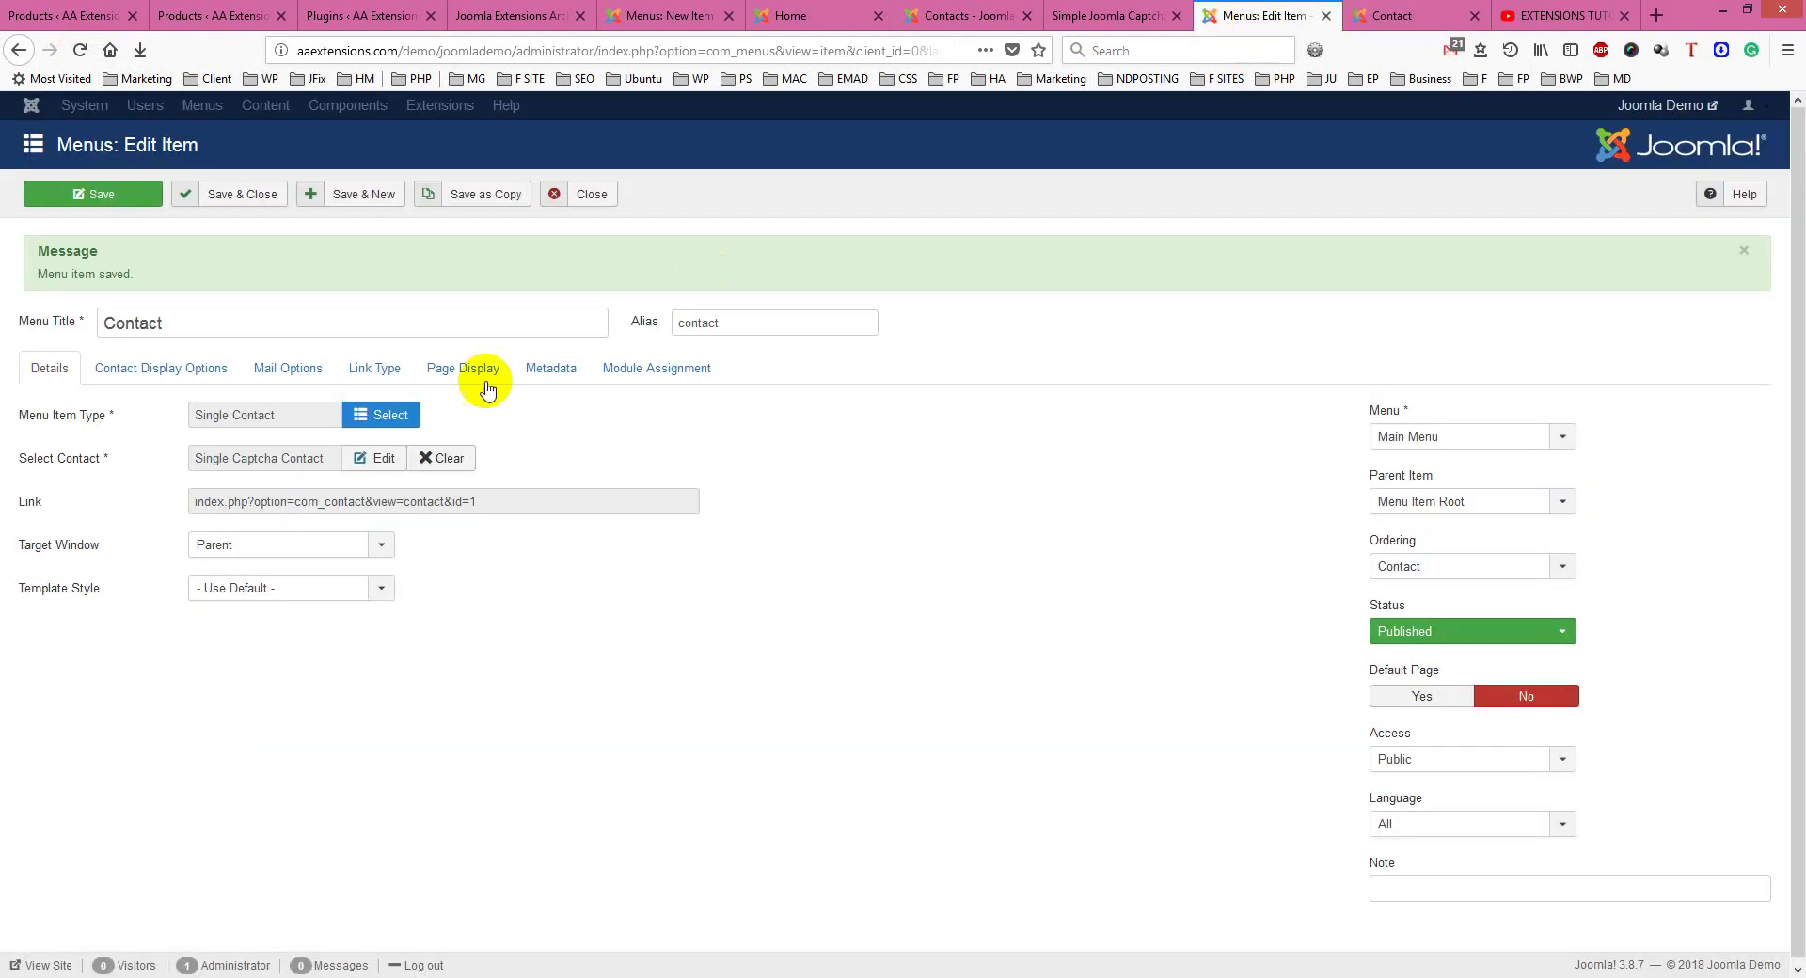
{"action": "left_click", "coordinate": [155, 369]}
{"action": "left_click", "coordinate": [250, 415]}
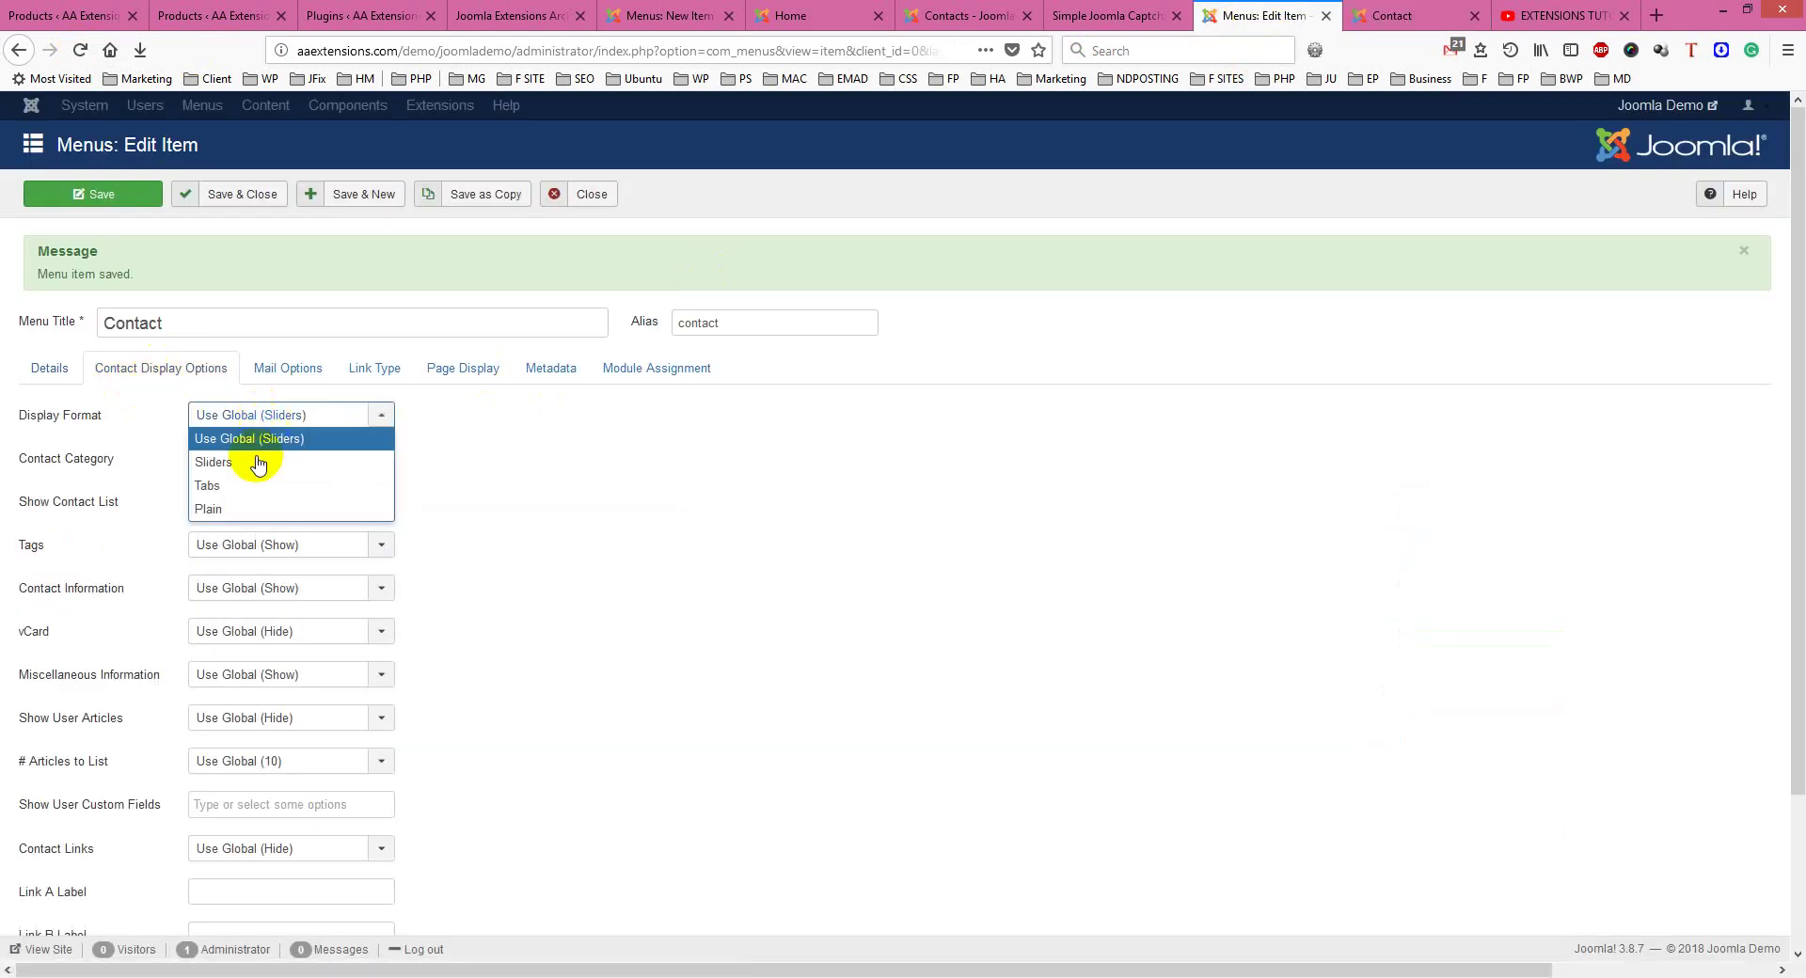
{"action": "left_click", "coordinate": [238, 509]}
{"action": "left_click", "coordinate": [311, 461]}
{"action": "left_click", "coordinate": [282, 506]}
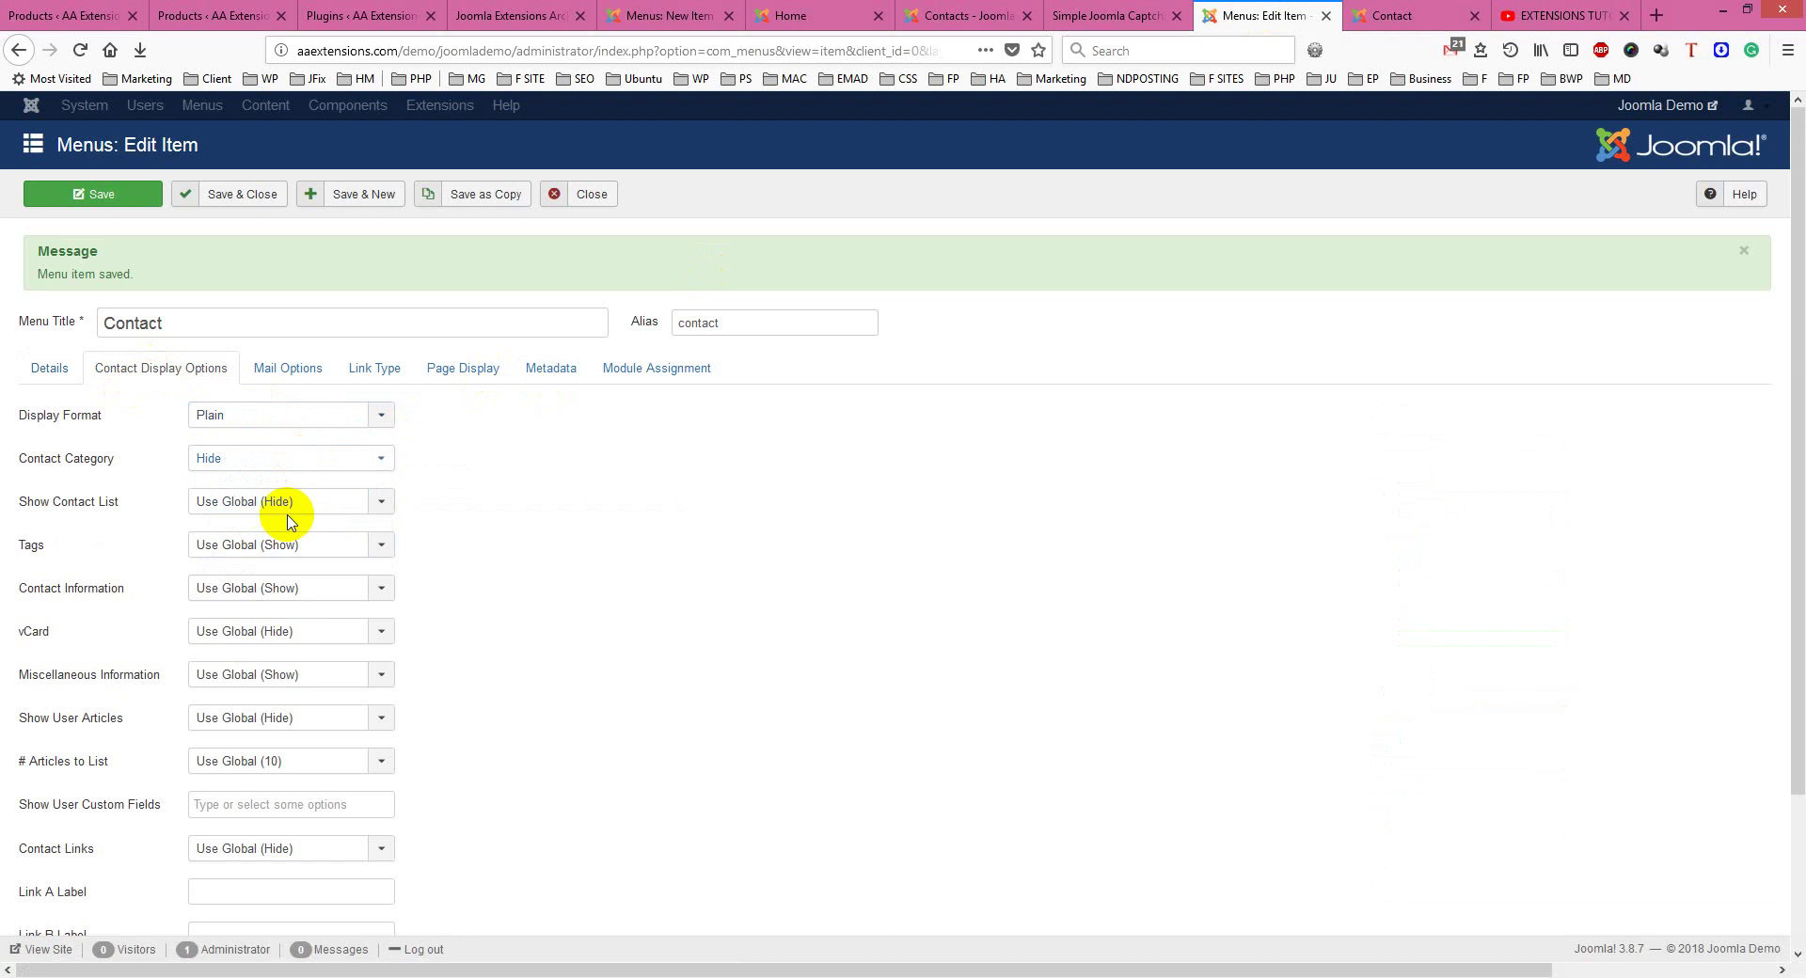
{"action": "left_click", "coordinate": [299, 512]}
{"action": "left_click", "coordinate": [283, 544]}
- Set Tags, Contact Information and vCard to Hide in the contact display options
{"action": "left_click", "coordinate": [295, 548]}
{"action": "left_click", "coordinate": [287, 585]}
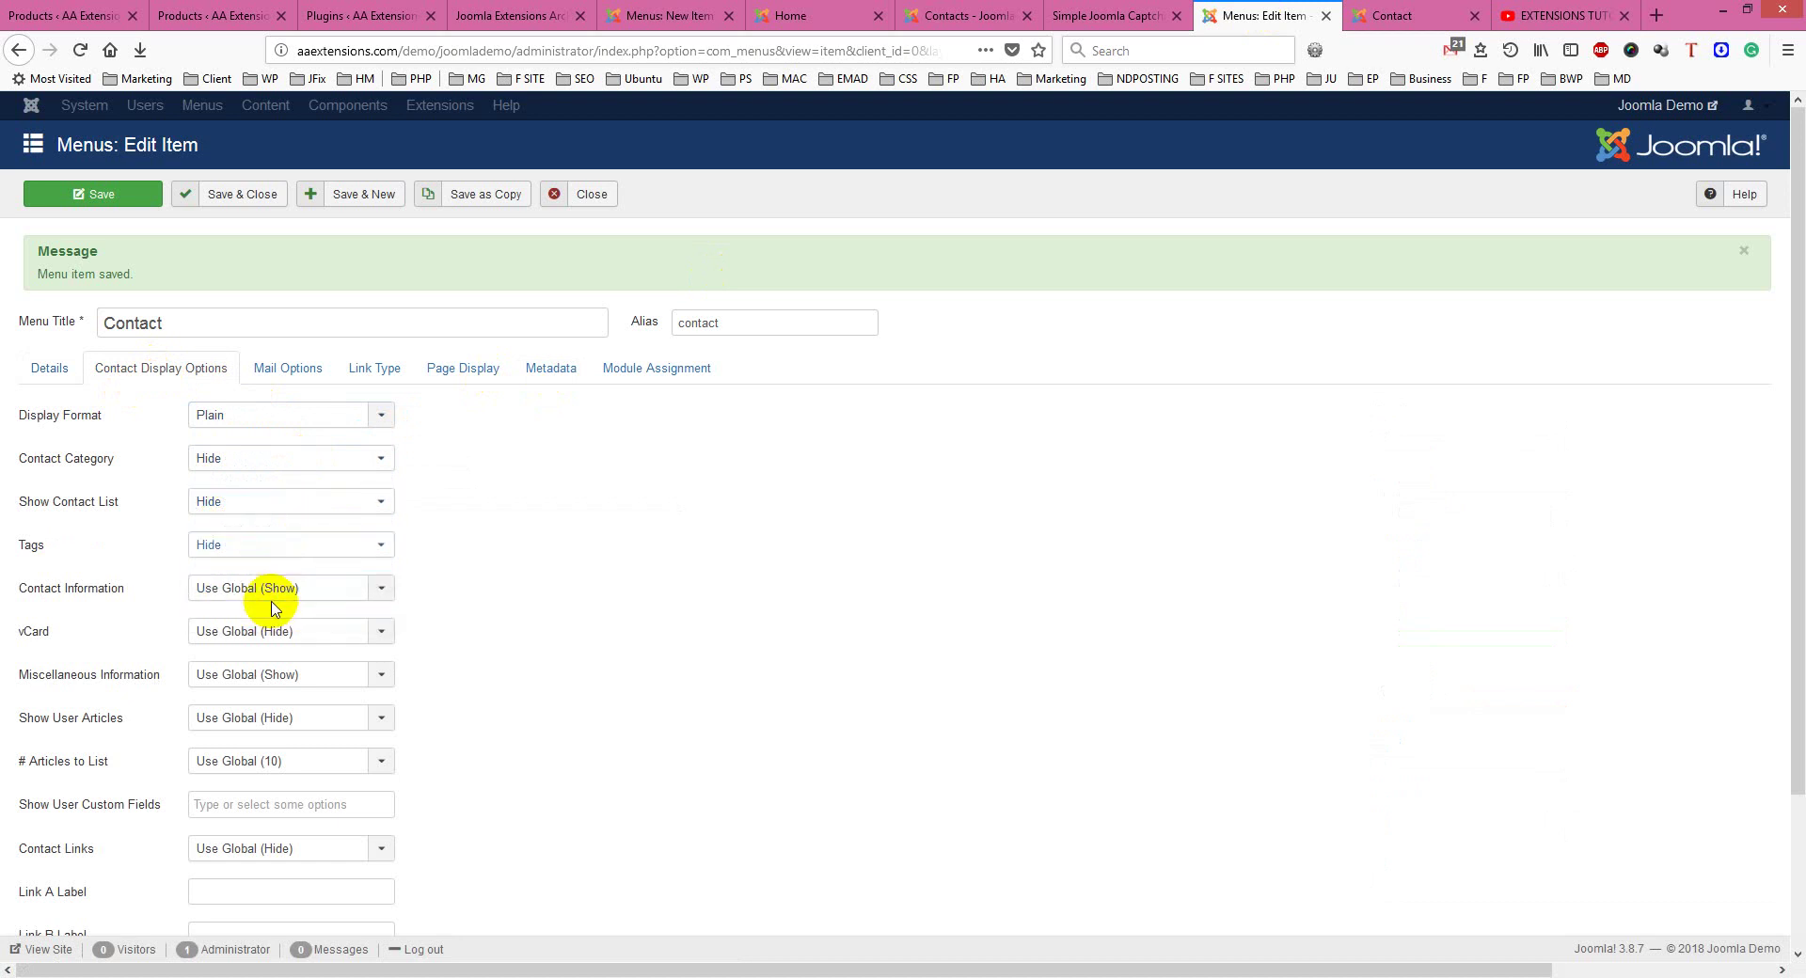
{"action": "left_click", "coordinate": [273, 588]}
{"action": "left_click", "coordinate": [272, 609]}
{"action": "left_click", "coordinate": [273, 587]}
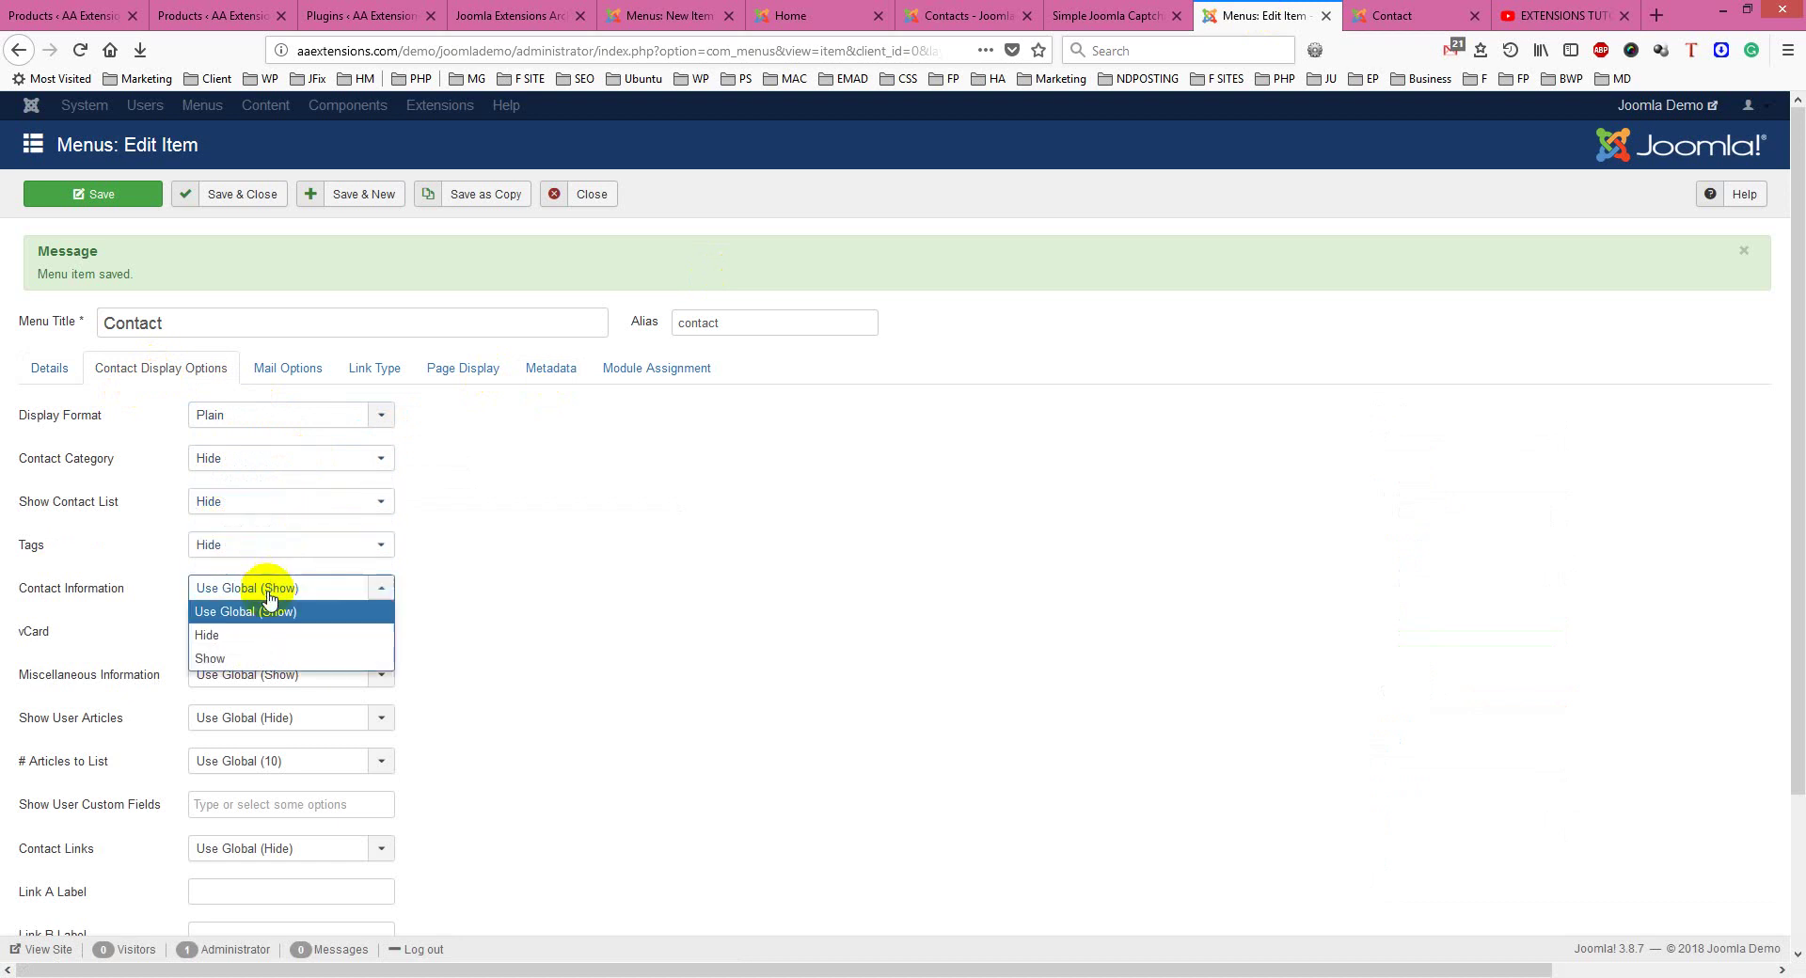
{"action": "left_click", "coordinate": [287, 632]}
{"action": "left_click", "coordinate": [291, 641]}
{"action": "left_click", "coordinate": [282, 678]}
- Set Miscellaneous Information and Show User Articles to Hide, and save the Contact menu item
{"action": "left_click", "coordinate": [310, 675]}
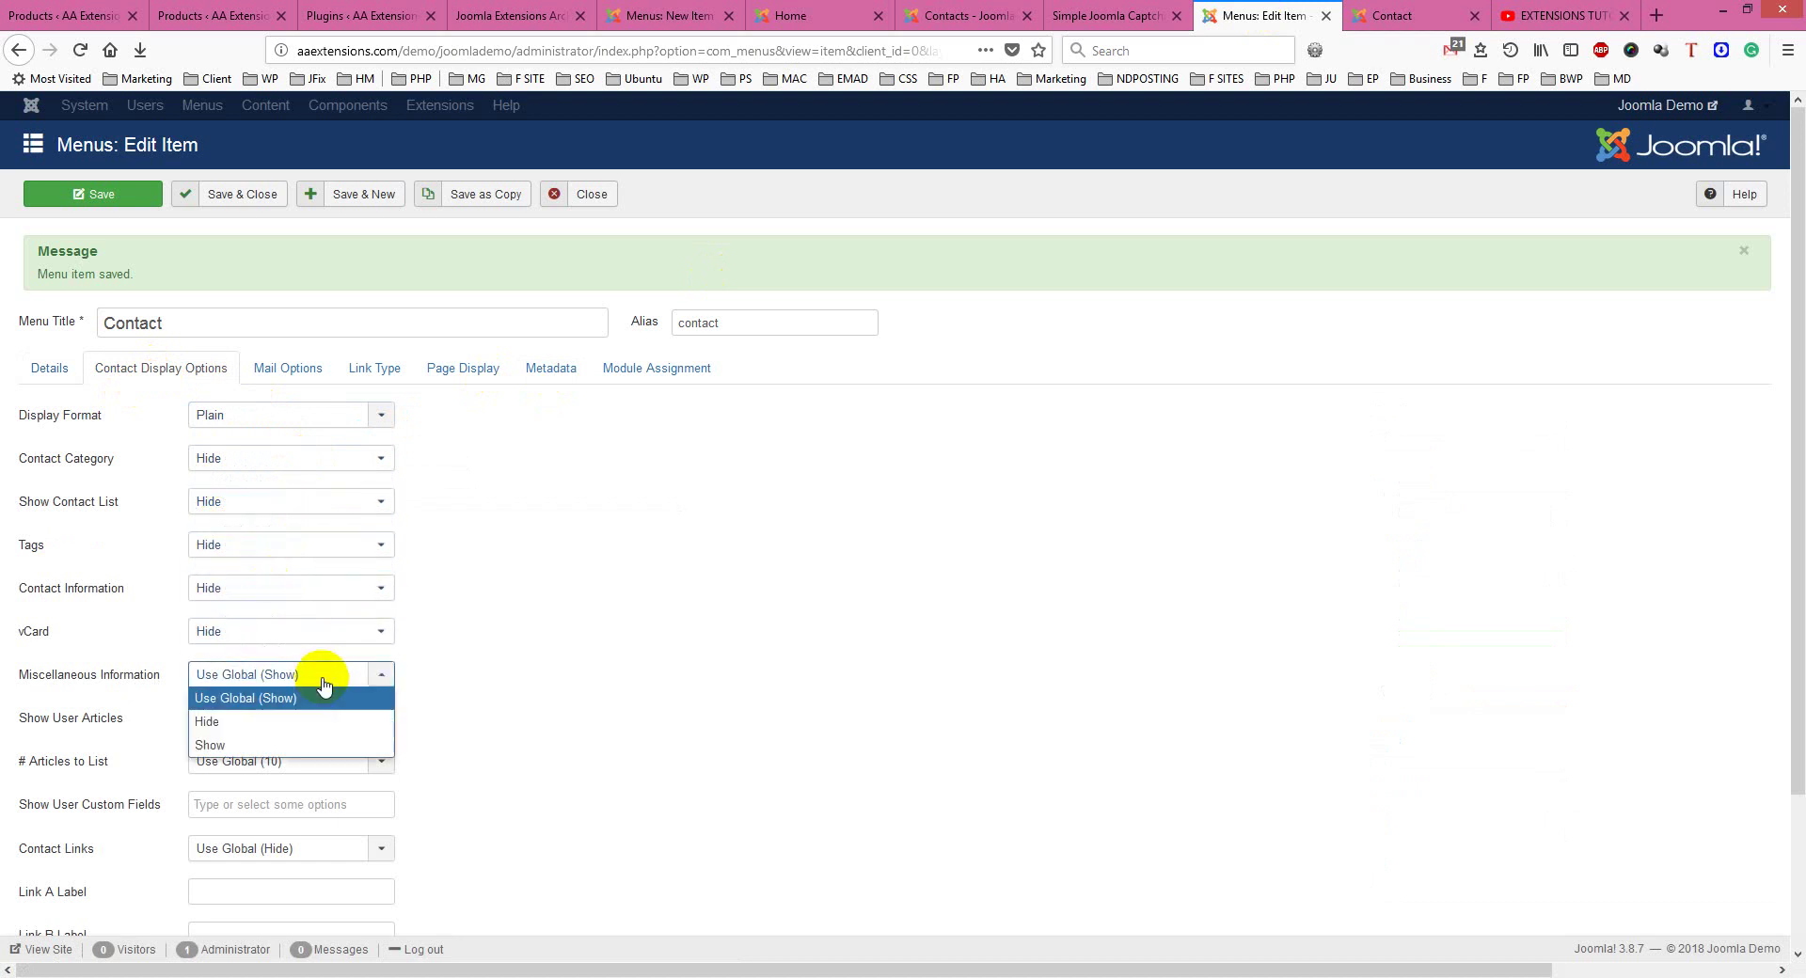
{"action": "left_click", "coordinate": [279, 721]}
{"action": "left_click", "coordinate": [301, 717]}
{"action": "left_click", "coordinate": [292, 741]}
{"action": "left_click", "coordinate": [282, 761]}
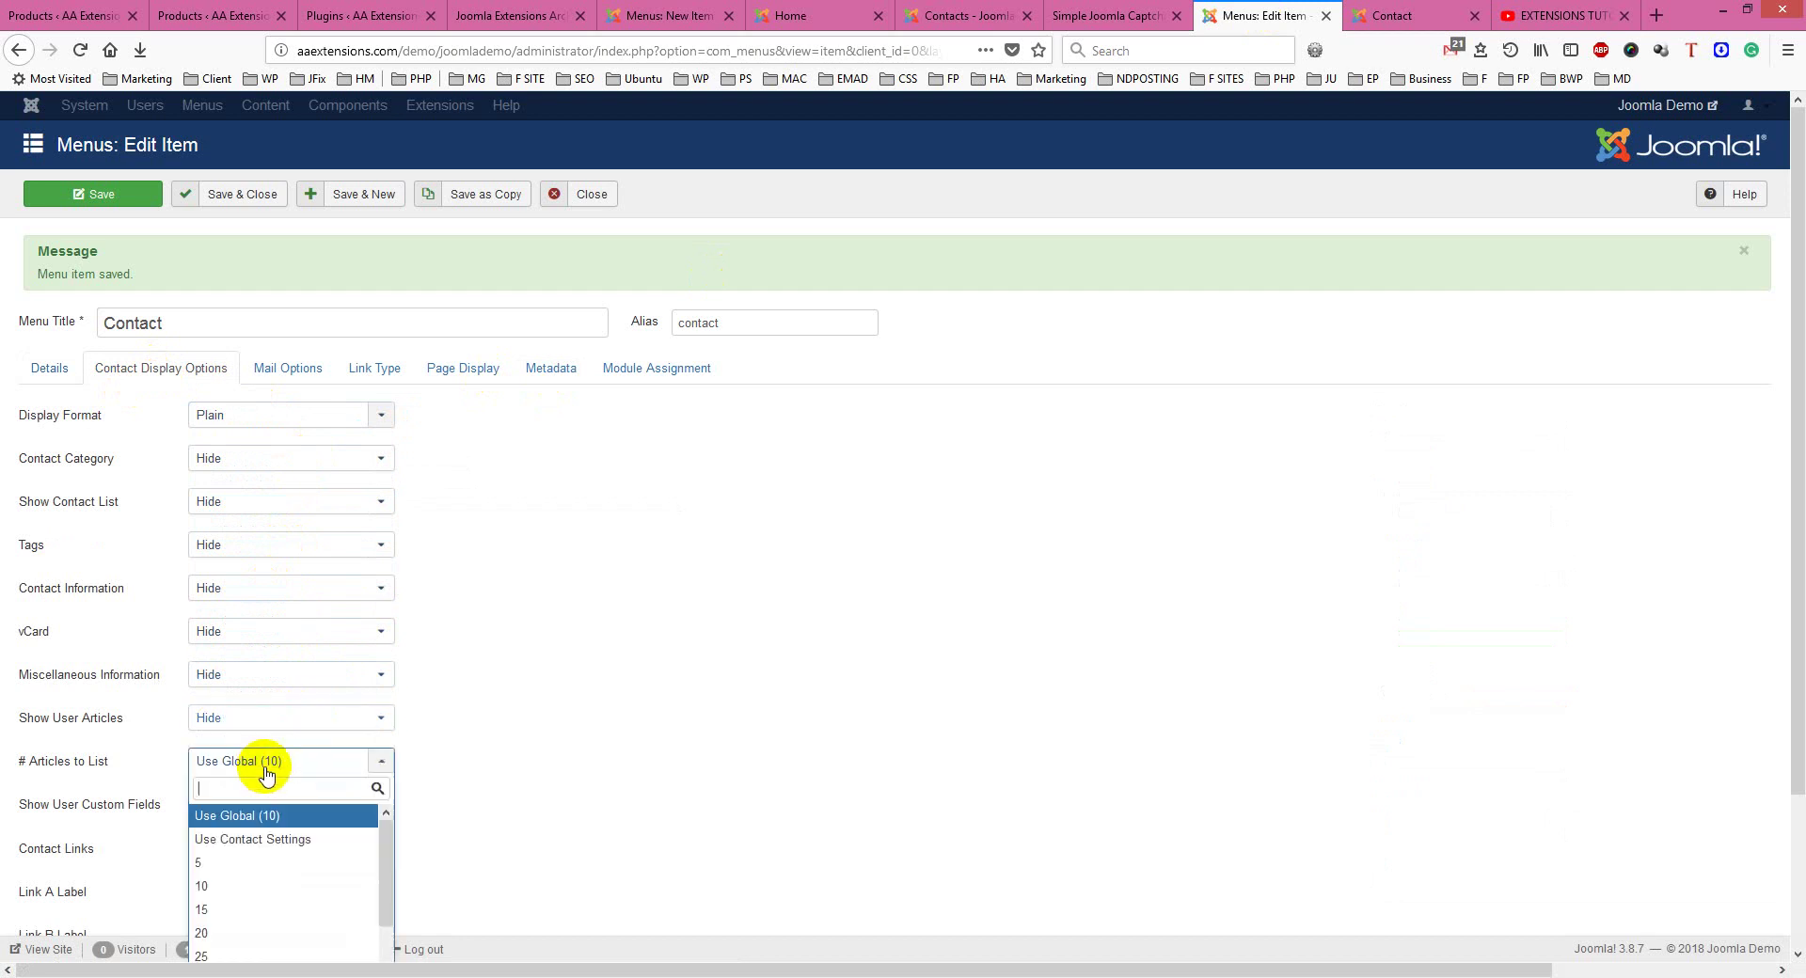
{"action": "left_click", "coordinate": [455, 737]}
{"action": "left_click", "coordinate": [97, 192]}
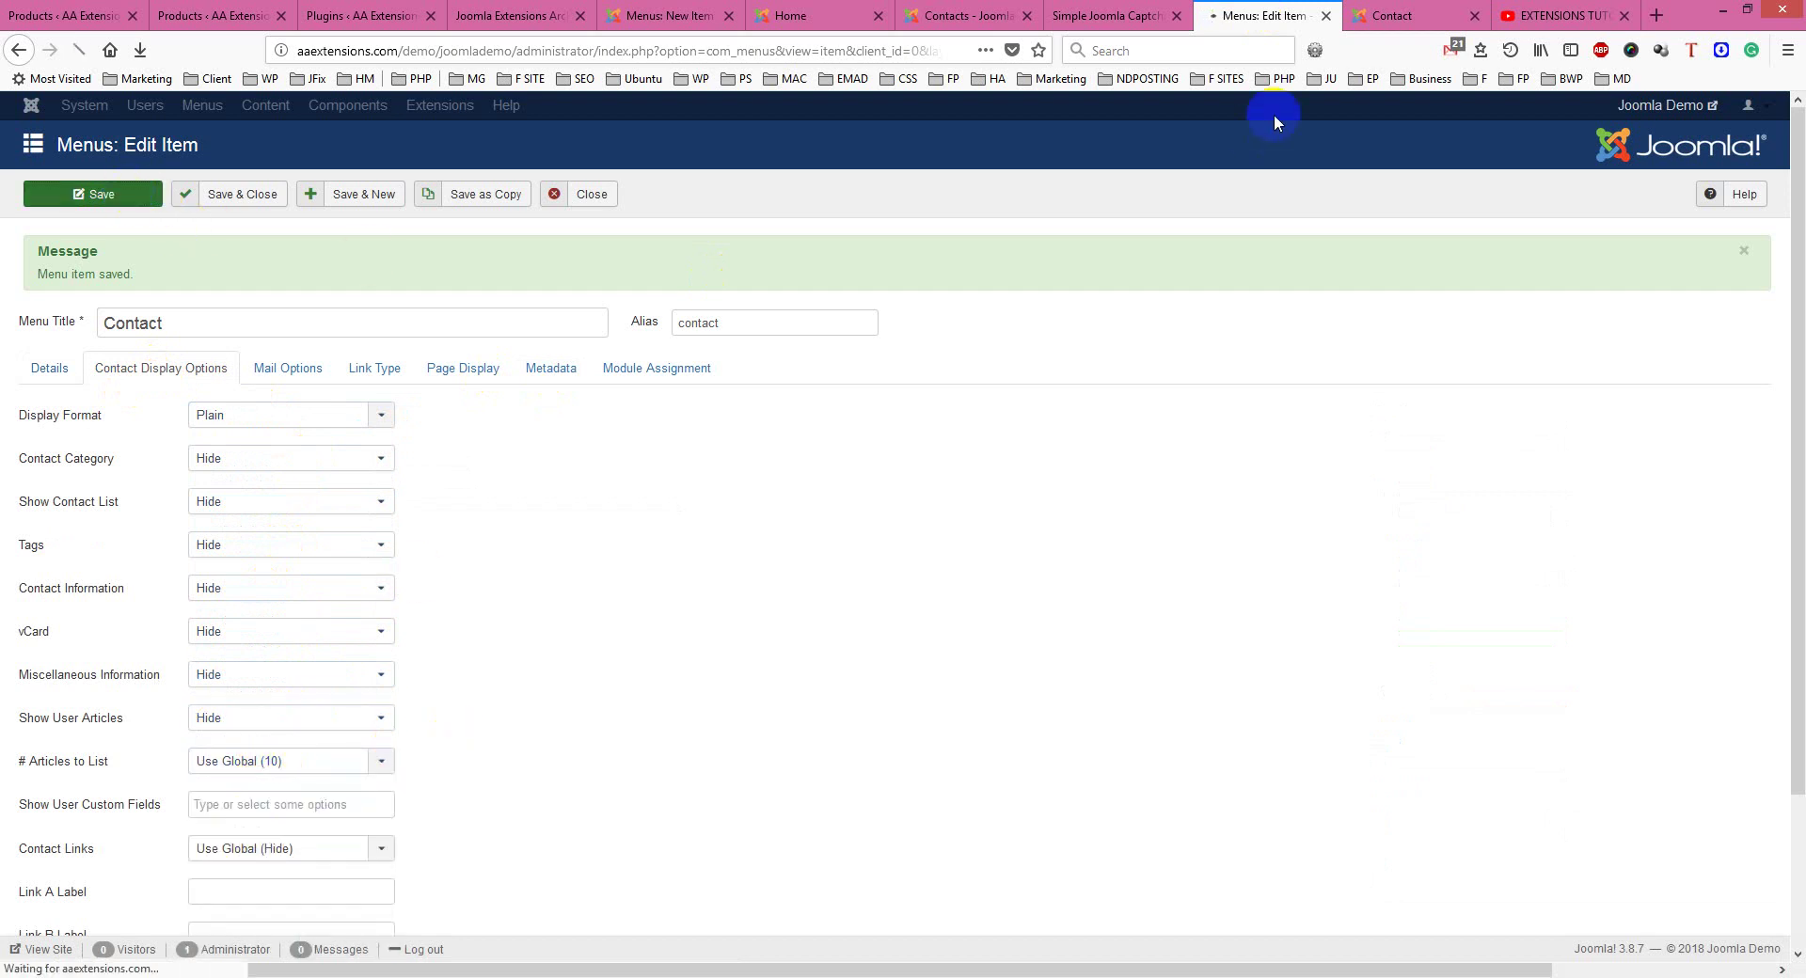
- View the Contact page on the front end and examine the captcha label and addition question below the message field
{"action": "left_click", "coordinate": [1376, 9]}
{"action": "left_click", "coordinate": [528, 201]}
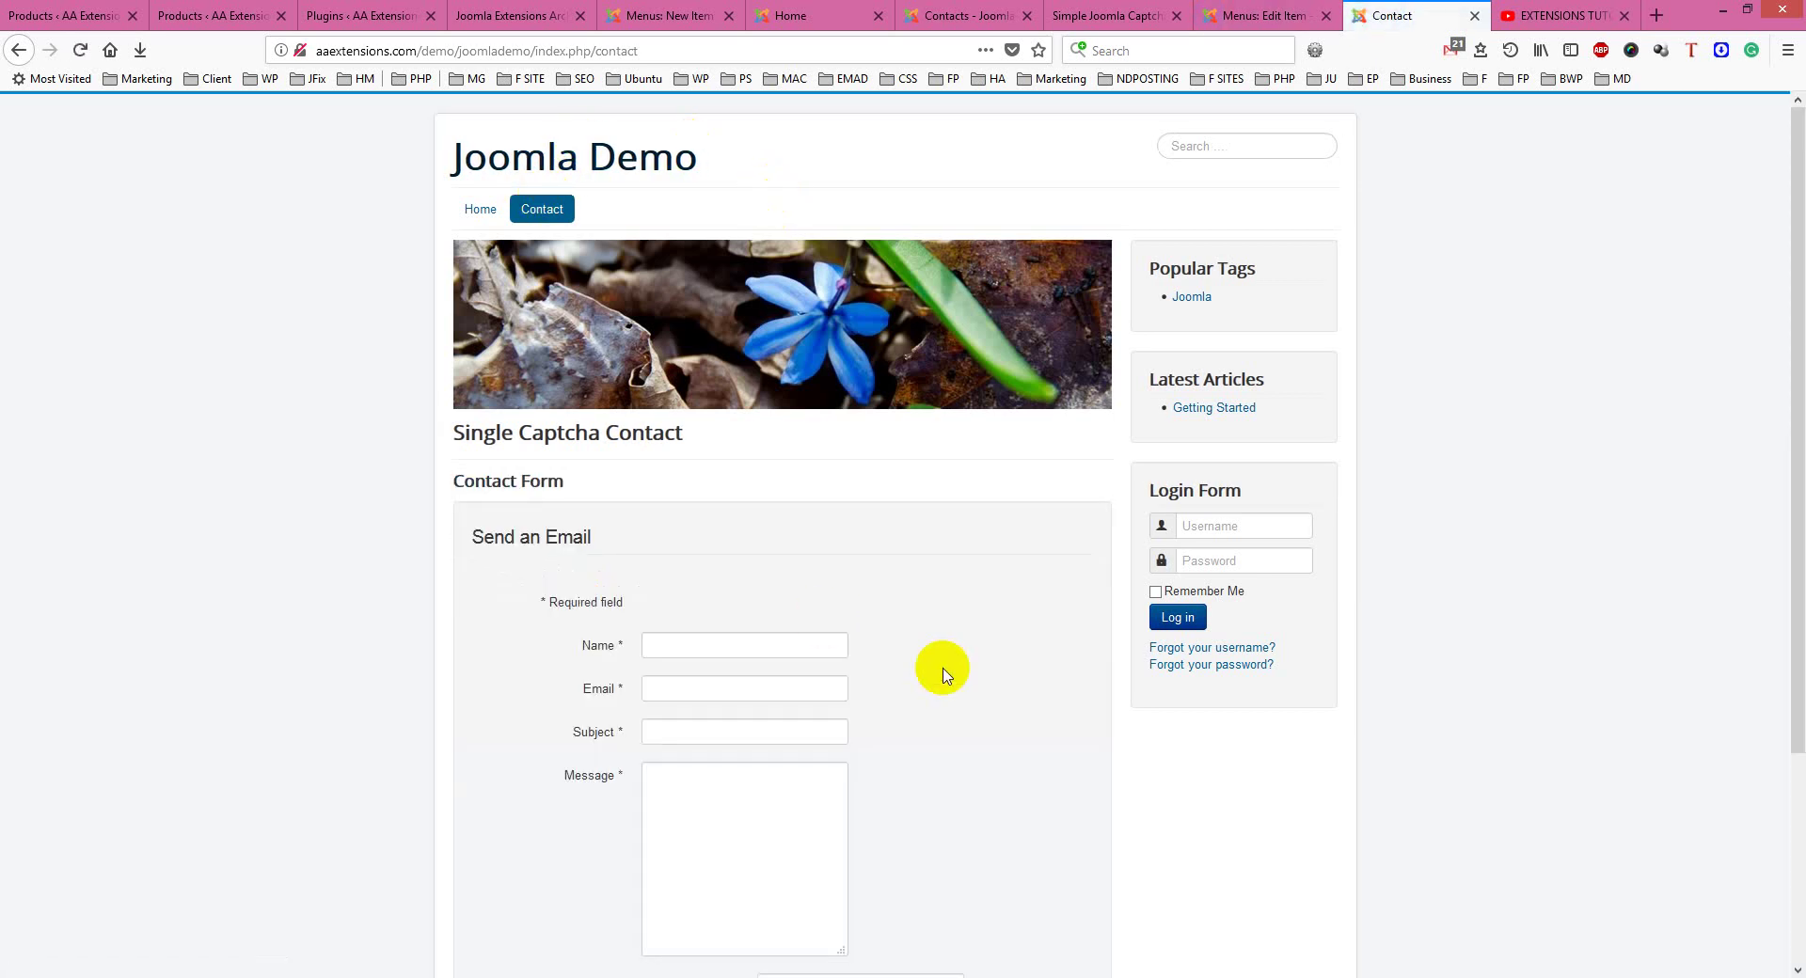
{"action": "scroll", "coordinate": [944, 670], "scroll_direction": "down", "scroll_amount": 2}
{"action": "scroll", "coordinate": [945, 669], "scroll_direction": "down", "scroll_amount": 3}
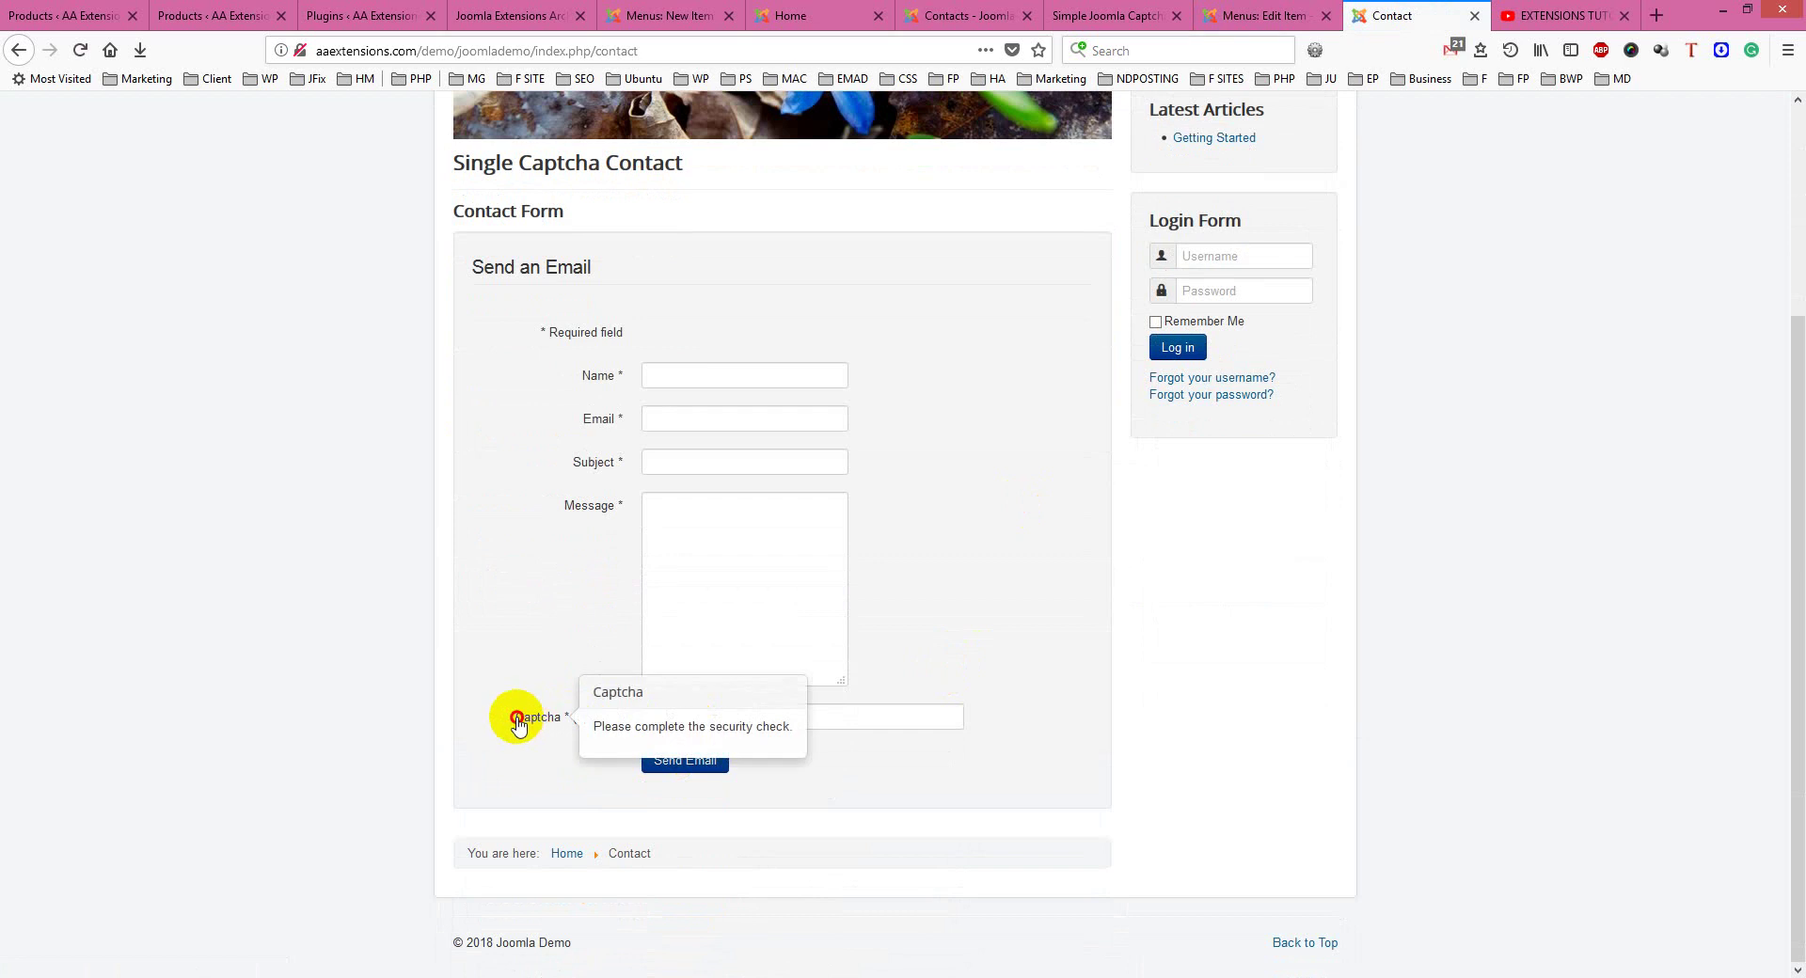
{"action": "left_click_drag", "start_coordinate": [512, 718], "coordinate": [605, 718]}
{"action": "left_click", "coordinate": [647, 719]}
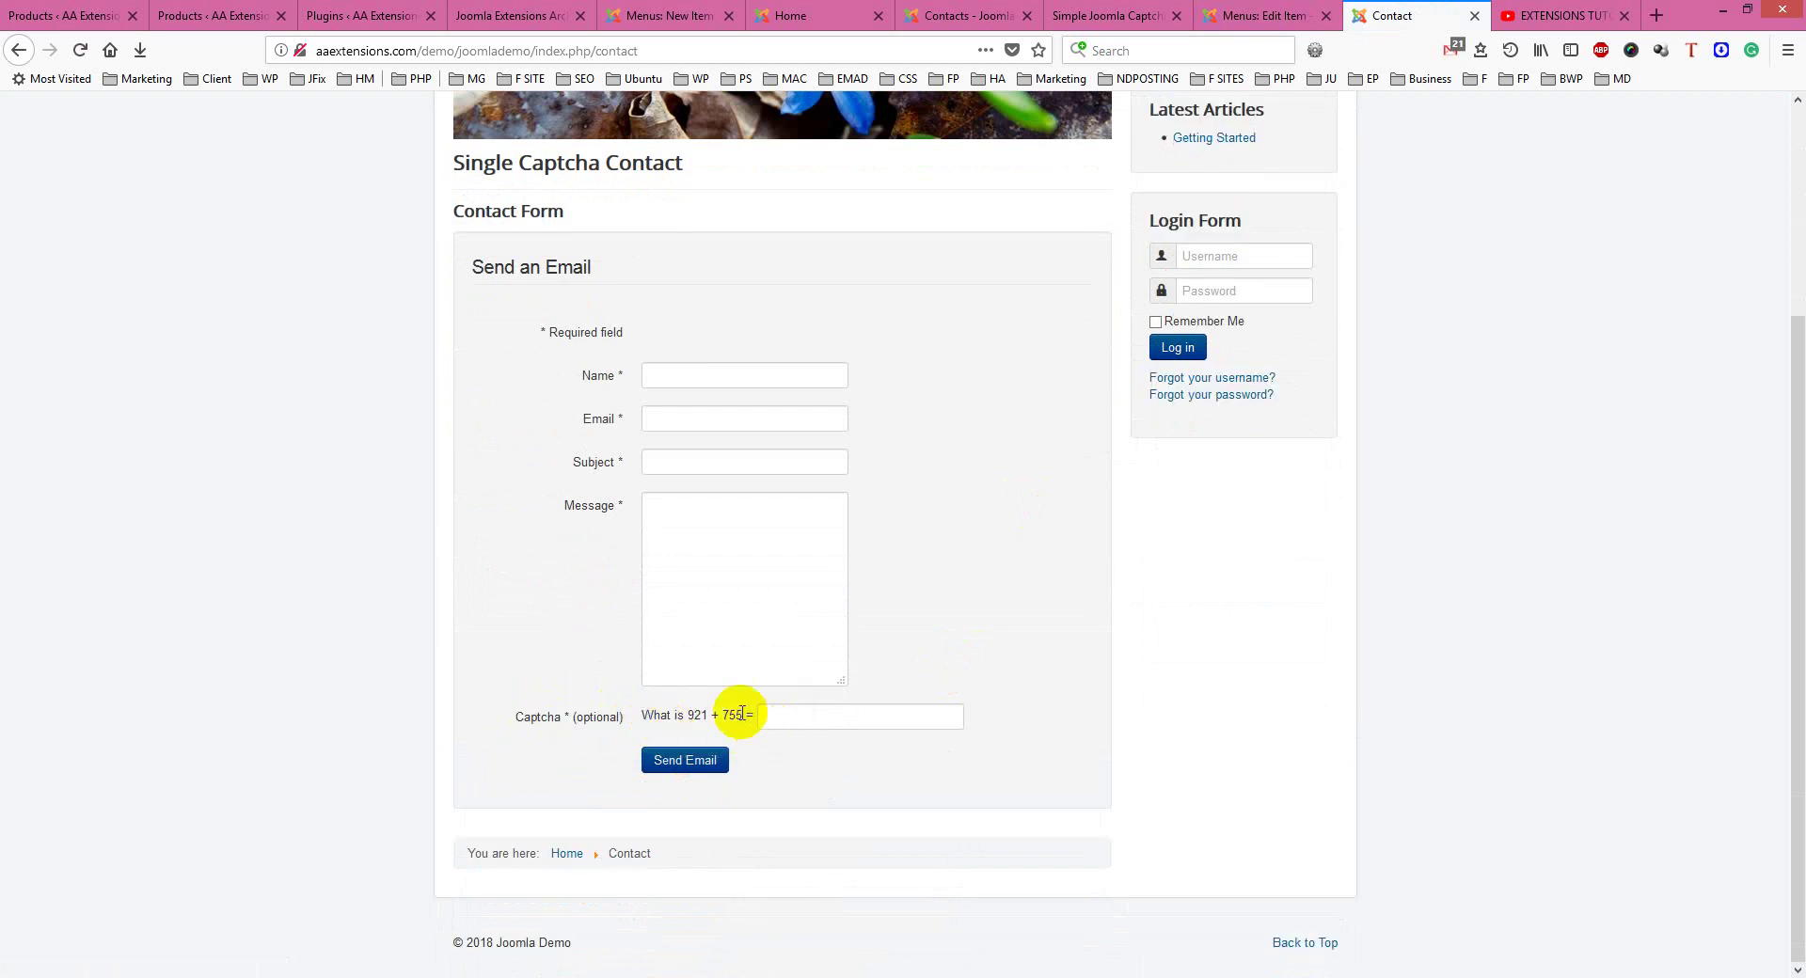
{"action": "left_click_drag", "start_coordinate": [743, 714], "coordinate": [678, 717]}
{"action": "left_click", "coordinate": [663, 715]}
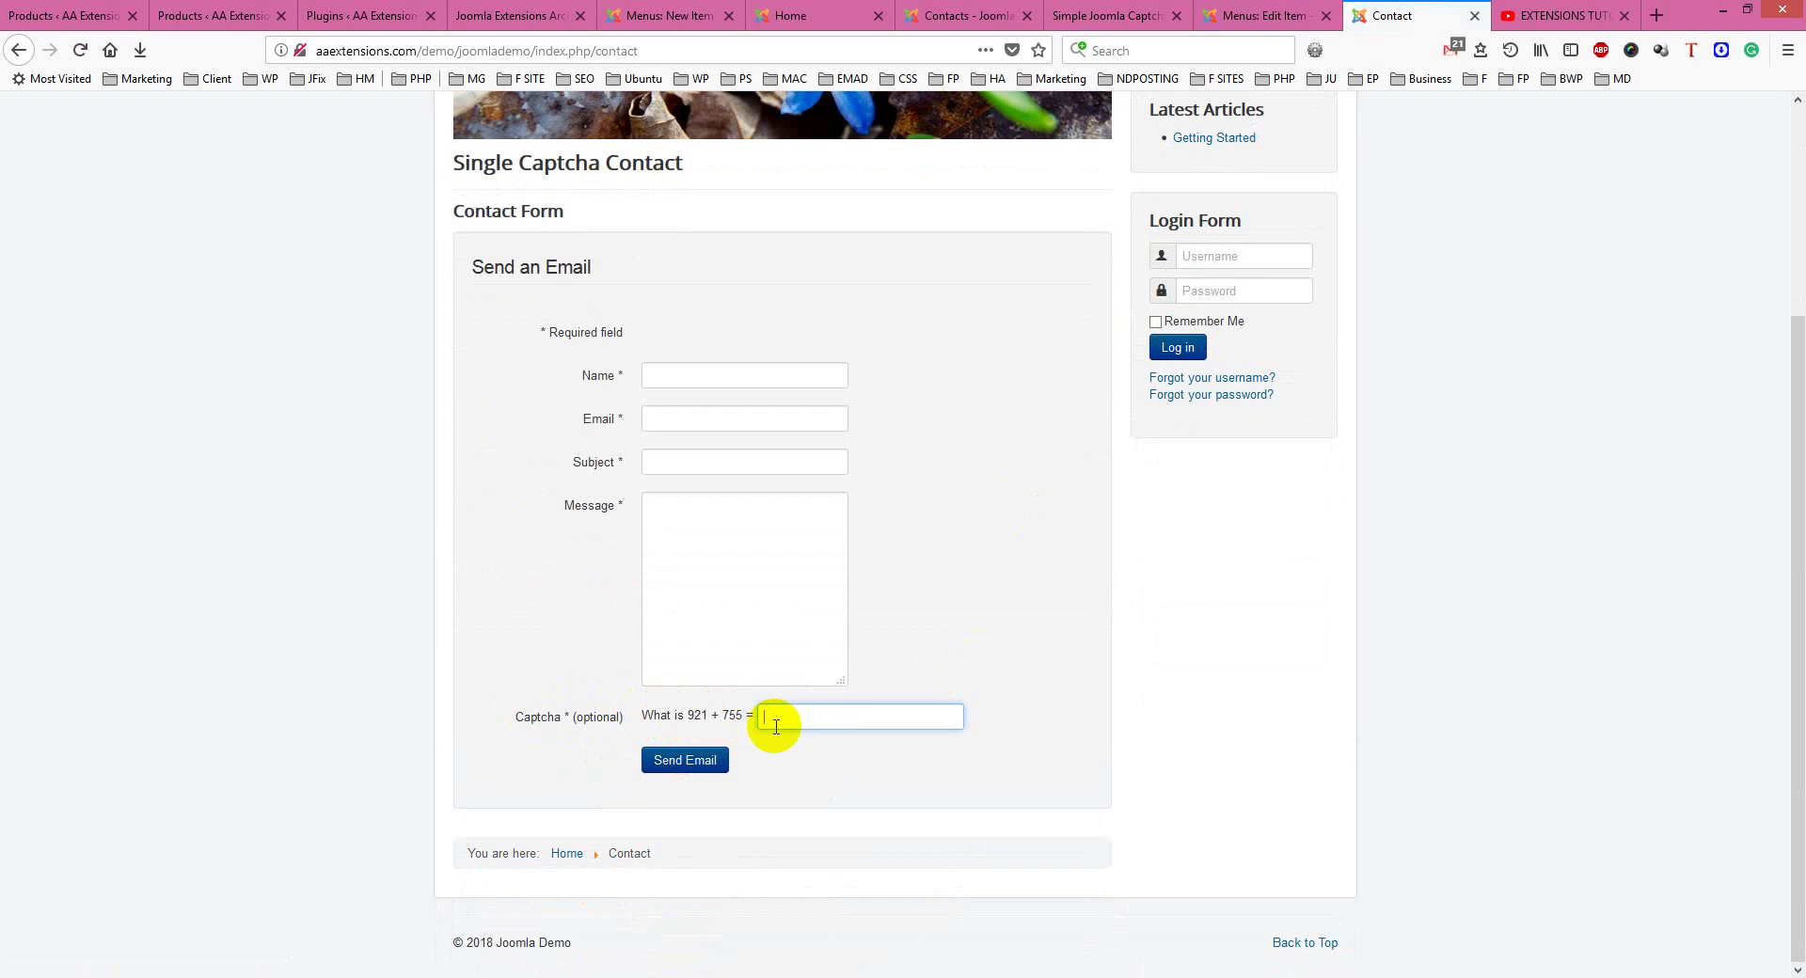
{"action": "left_click_drag", "start_coordinate": [740, 716], "coordinate": [715, 717]}
{"action": "left_click", "coordinate": [715, 717]}
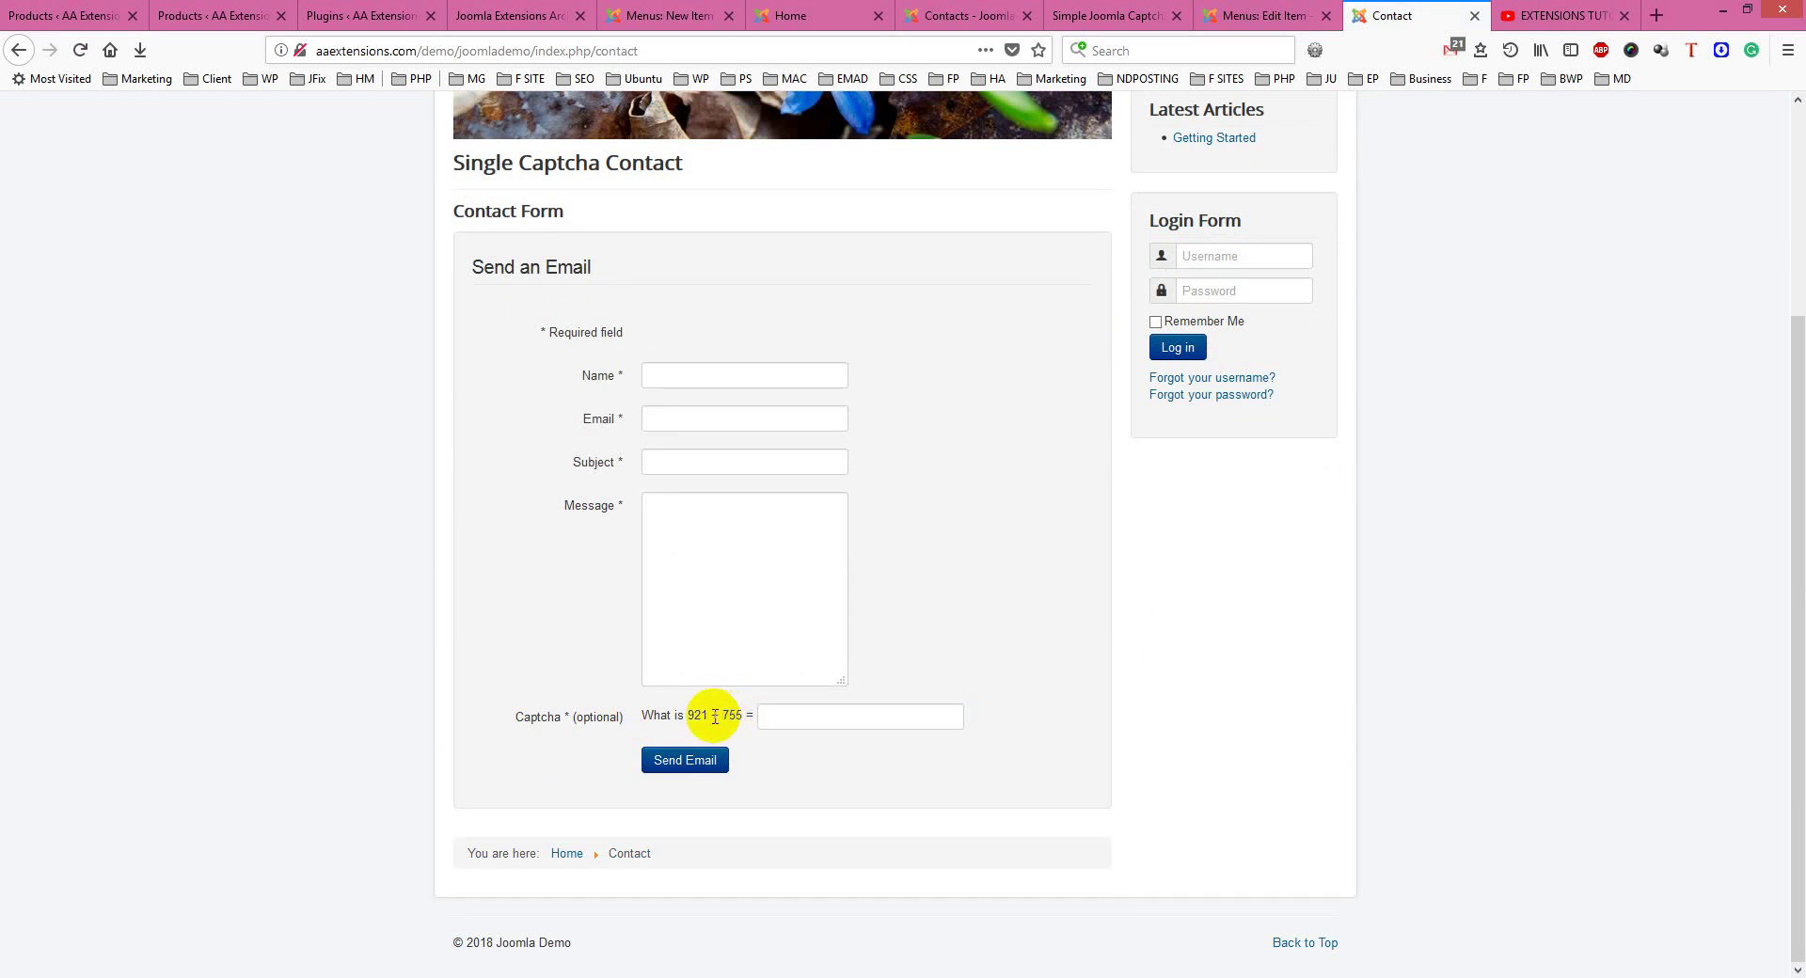